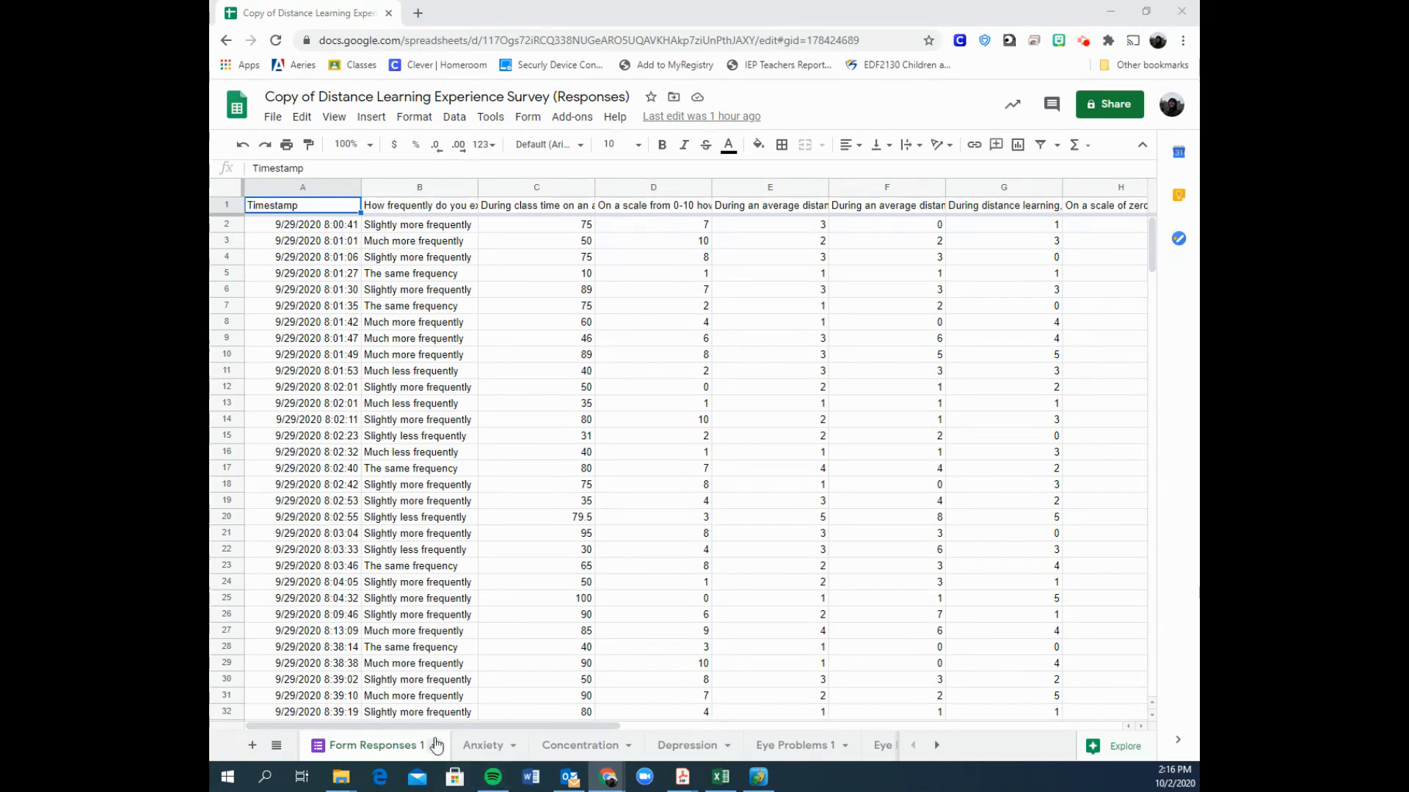
Review the survey questions across the header row of Form Responses 1 and the anxiety answers in column B.
click(444, 209)
key(Right)
key(Right)
key(Right)
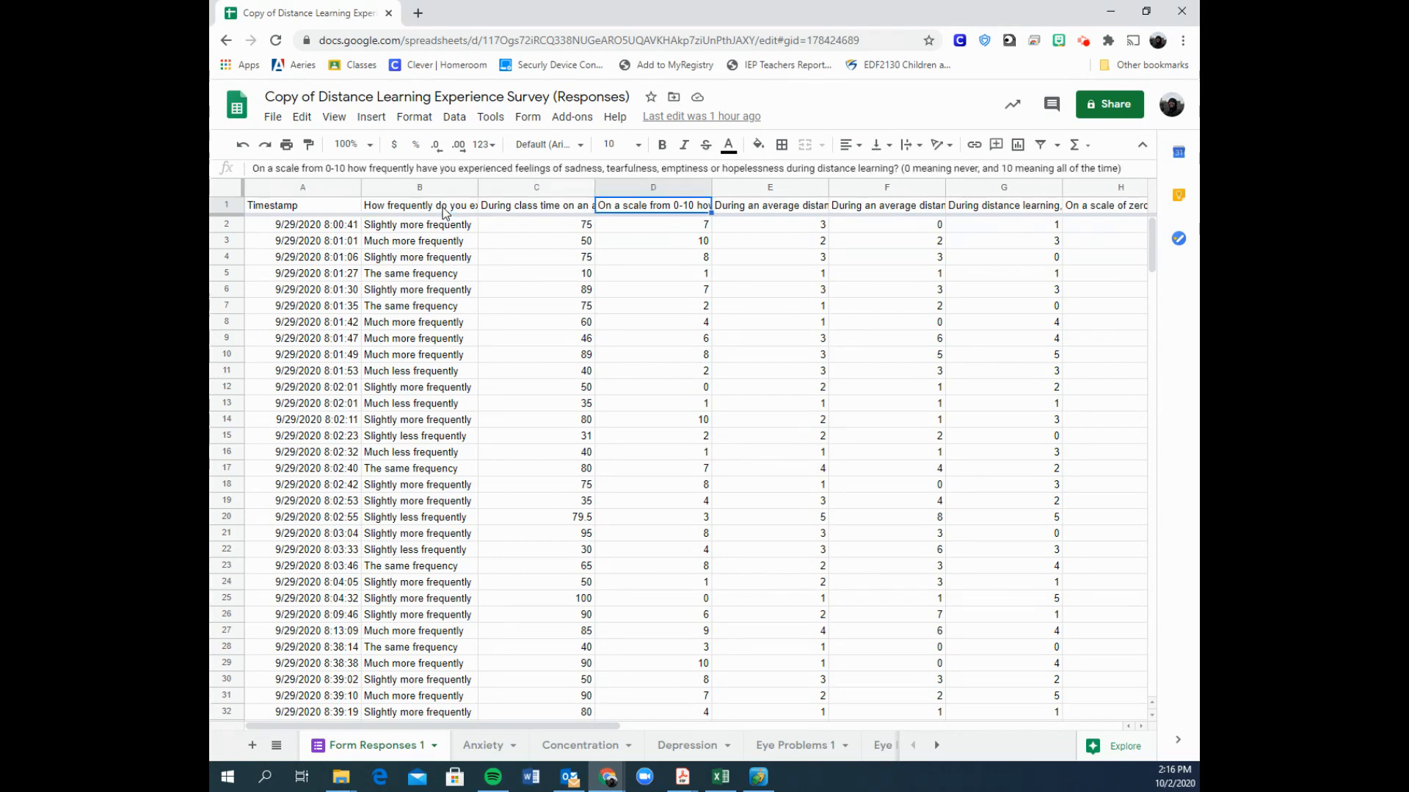
key(Right)
key(Right)
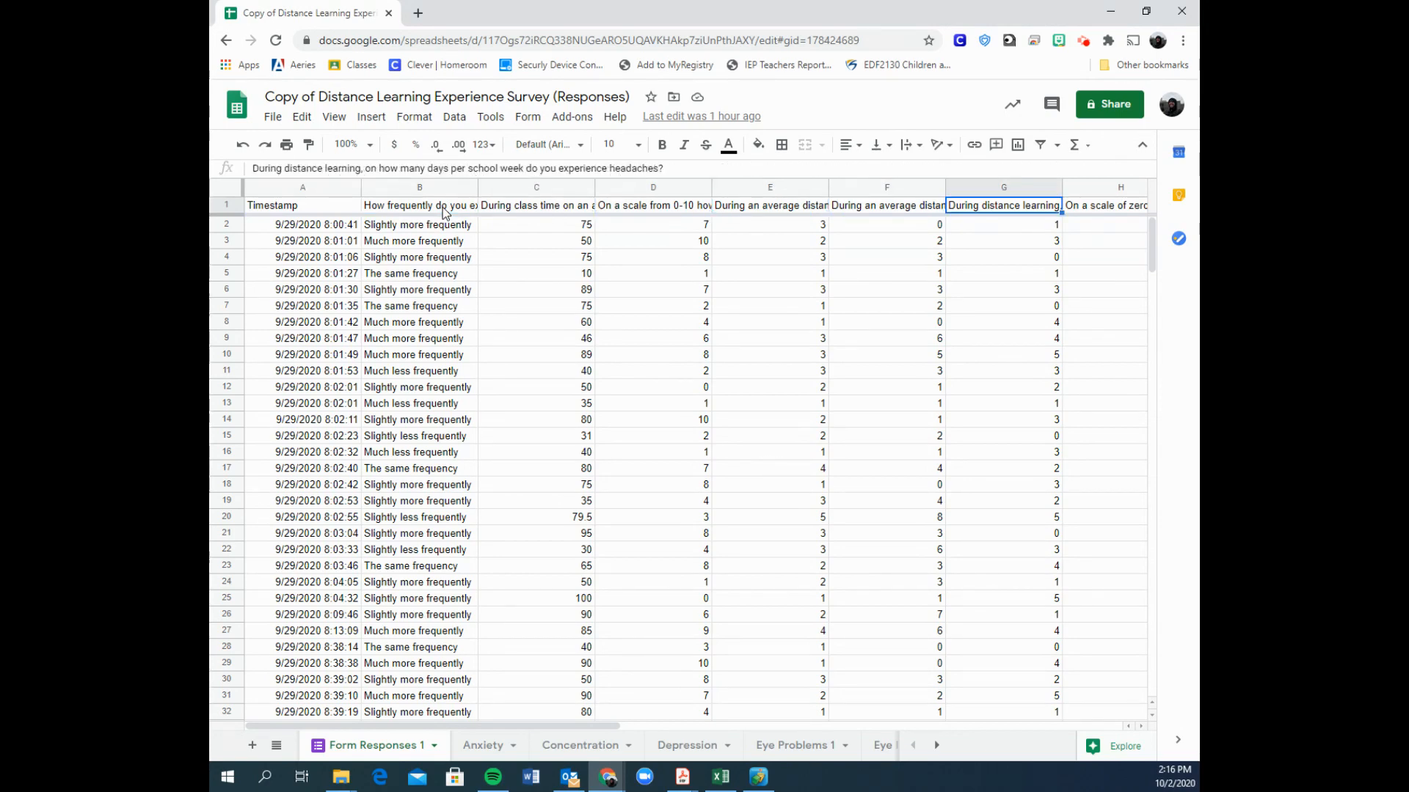
key(Right)
key(Right)
key(Right)
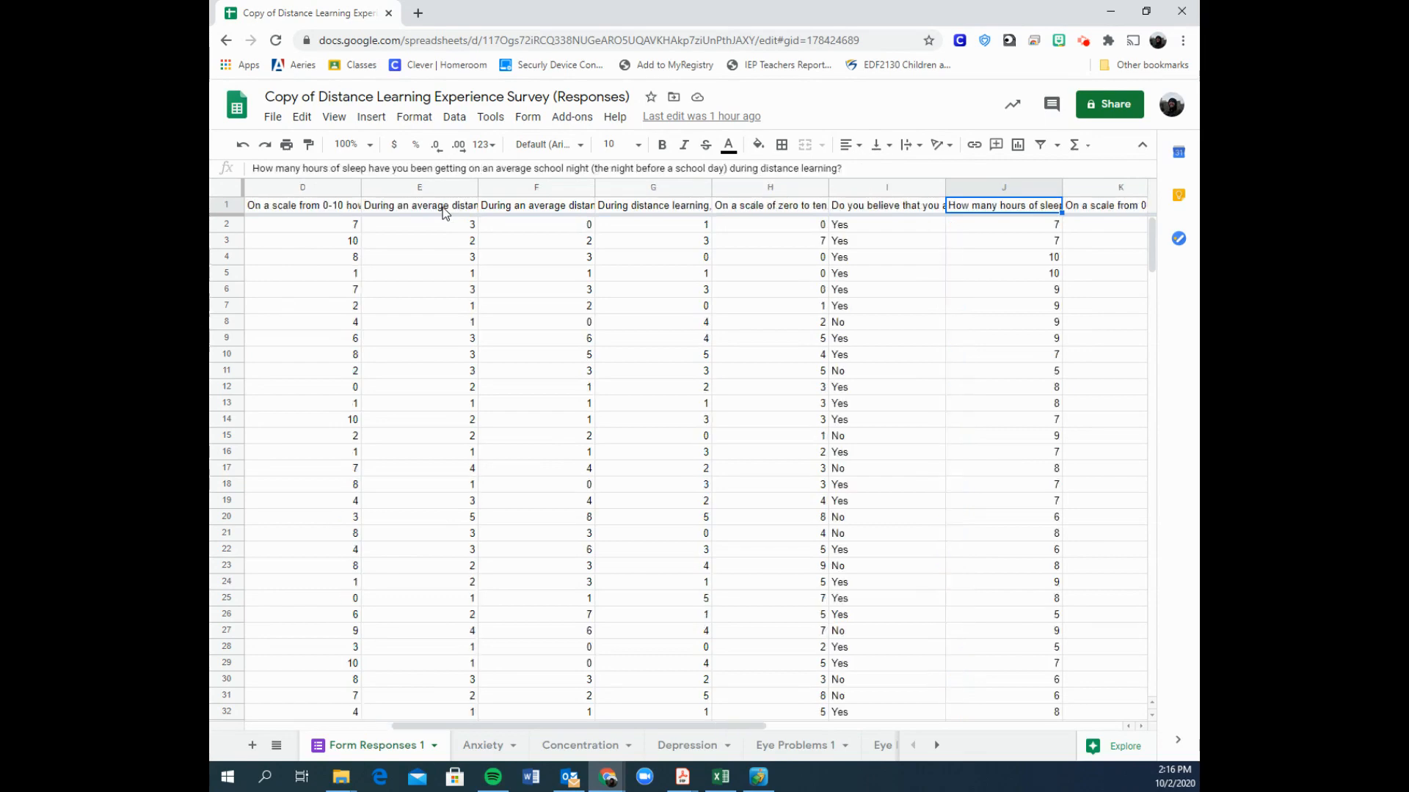
key(Right)
key(Right)
key(Right)
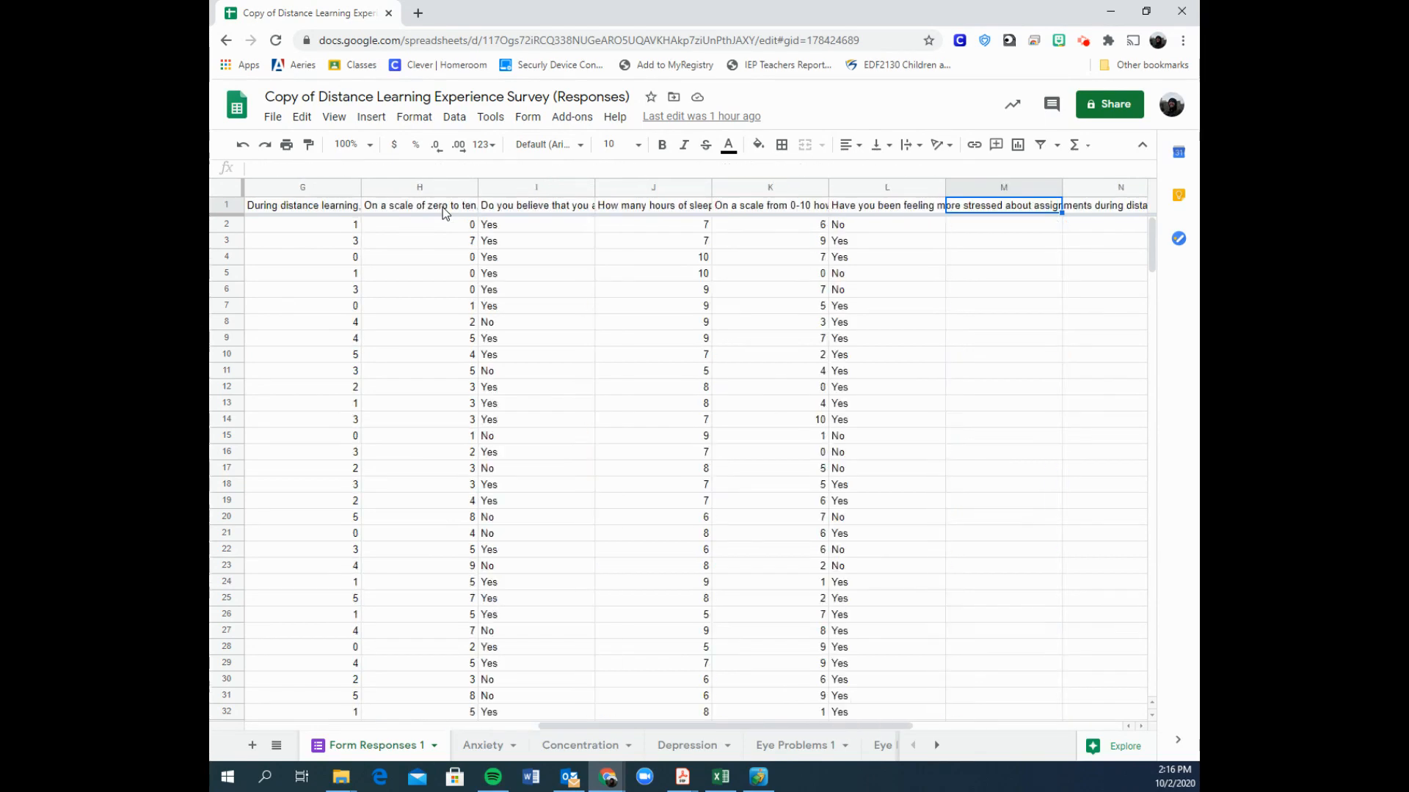
key(Left)
key(Left)
key(Home)
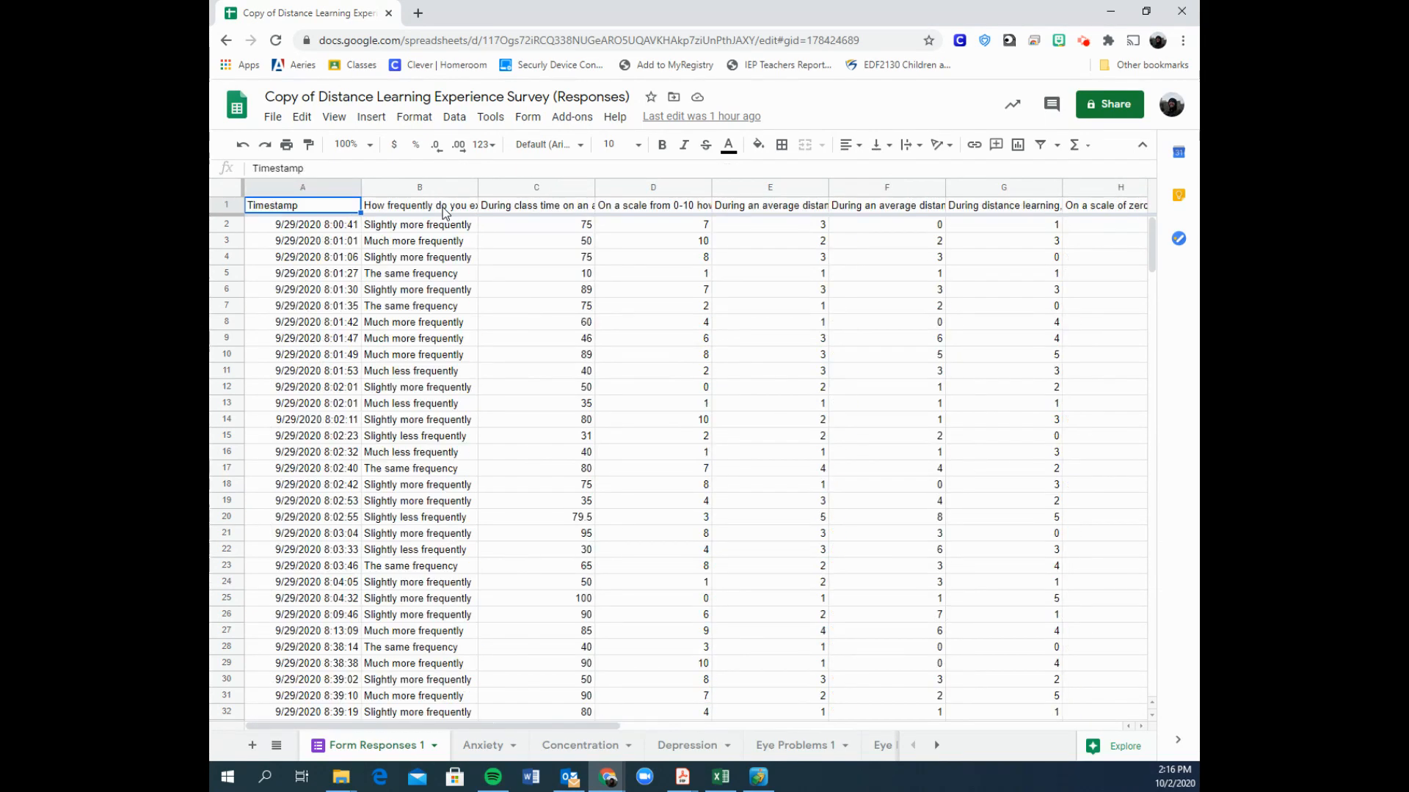
drag(407, 229, 426, 513)
click(438, 504)
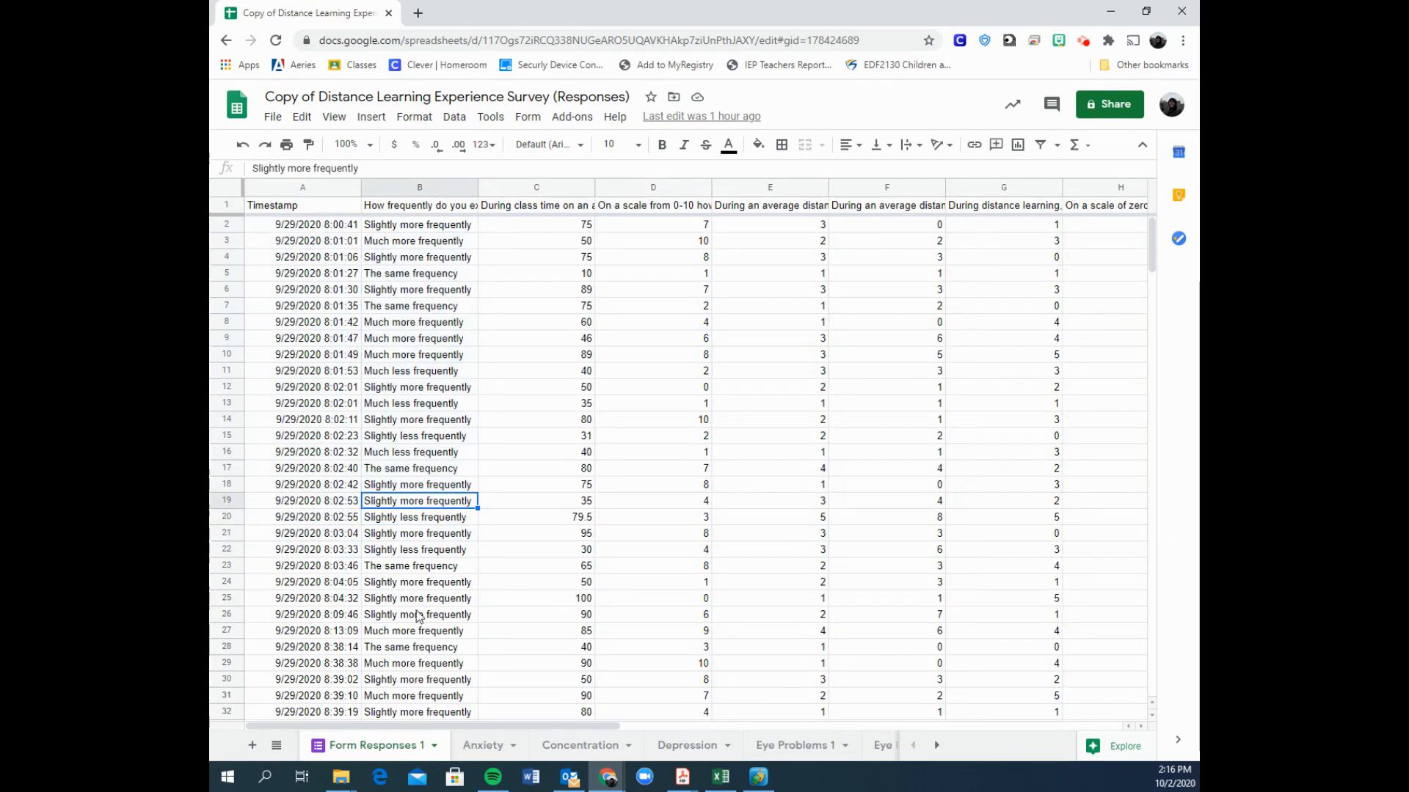
Look through the single-question sheets from Anxiety to Eye Problems 2, and return to Form Responses 1.
click(475, 748)
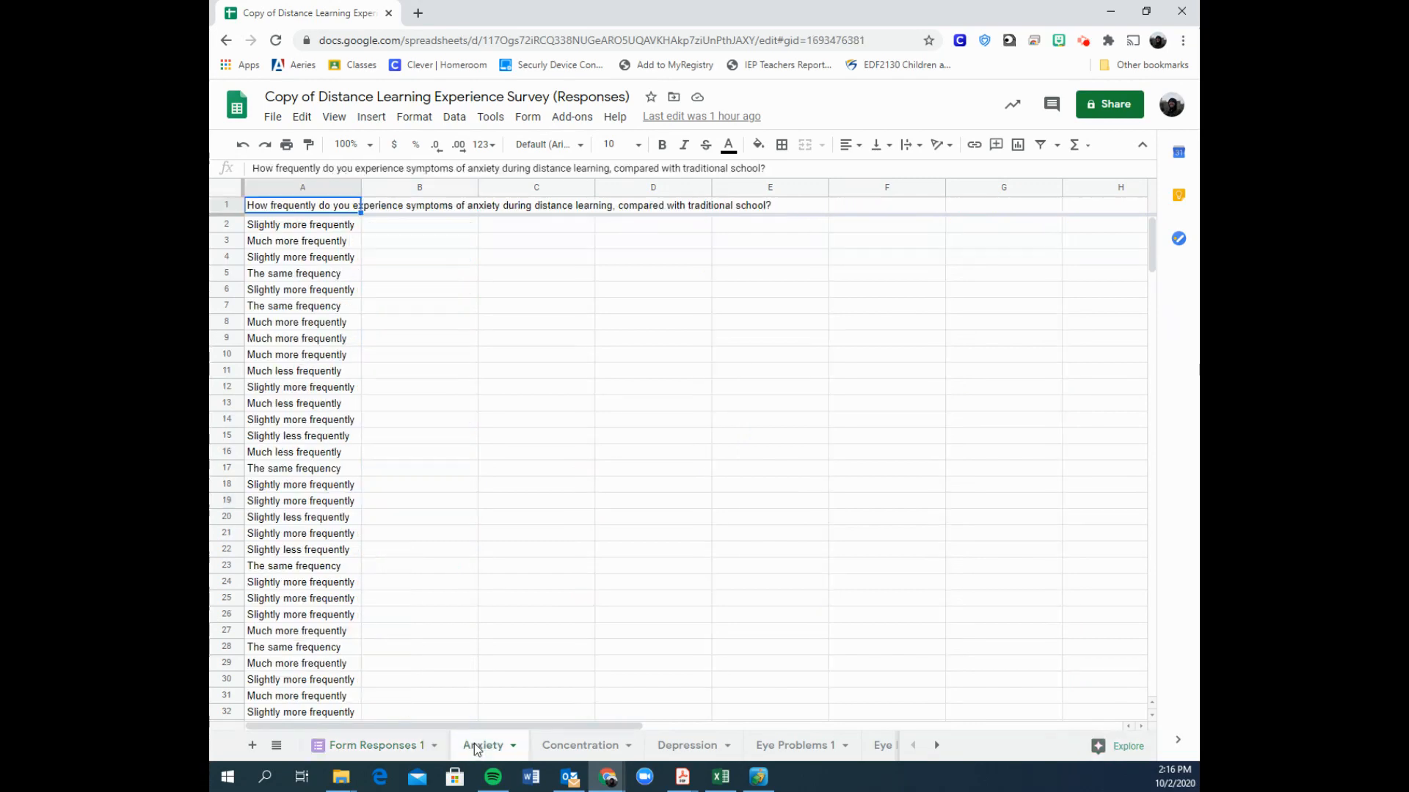
click(577, 747)
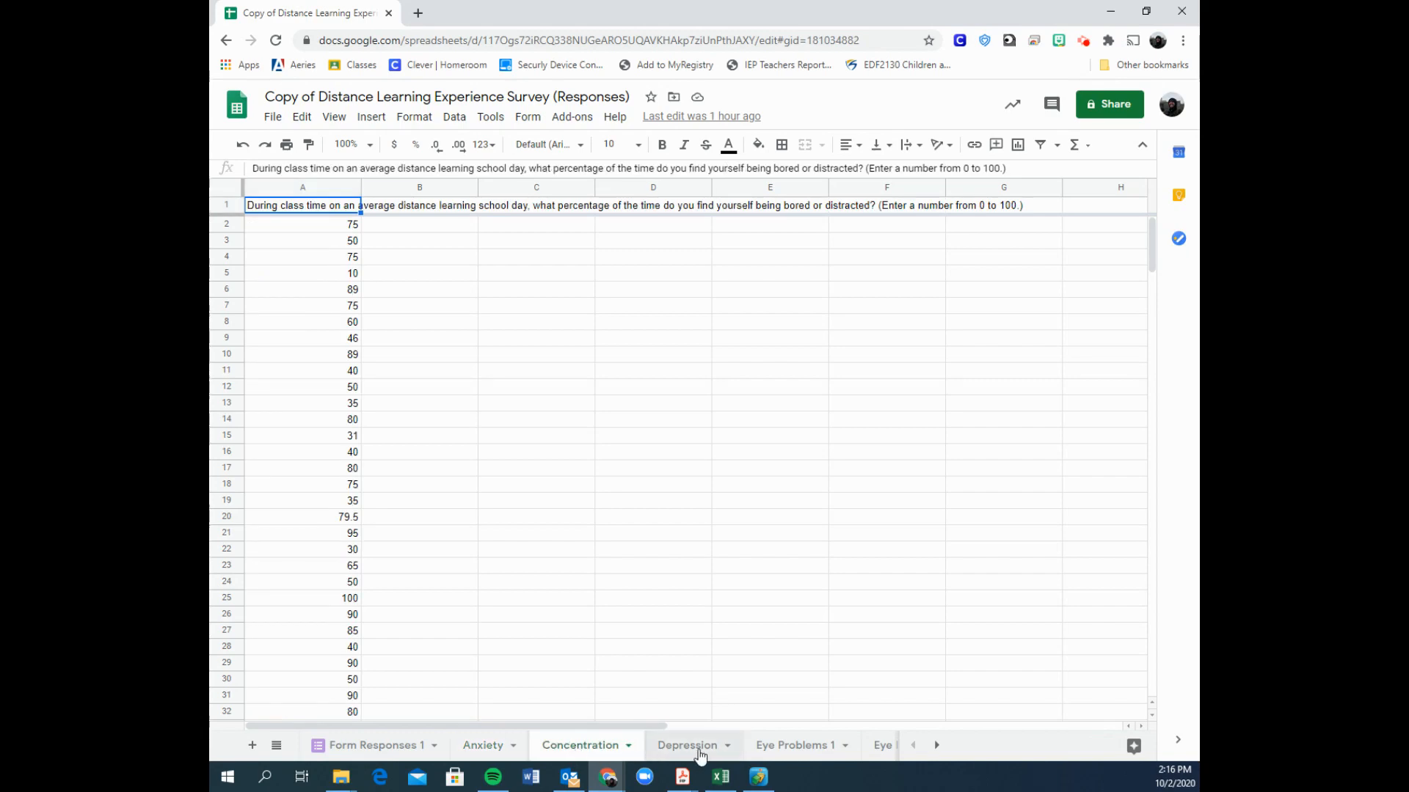
click(697, 748)
click(775, 750)
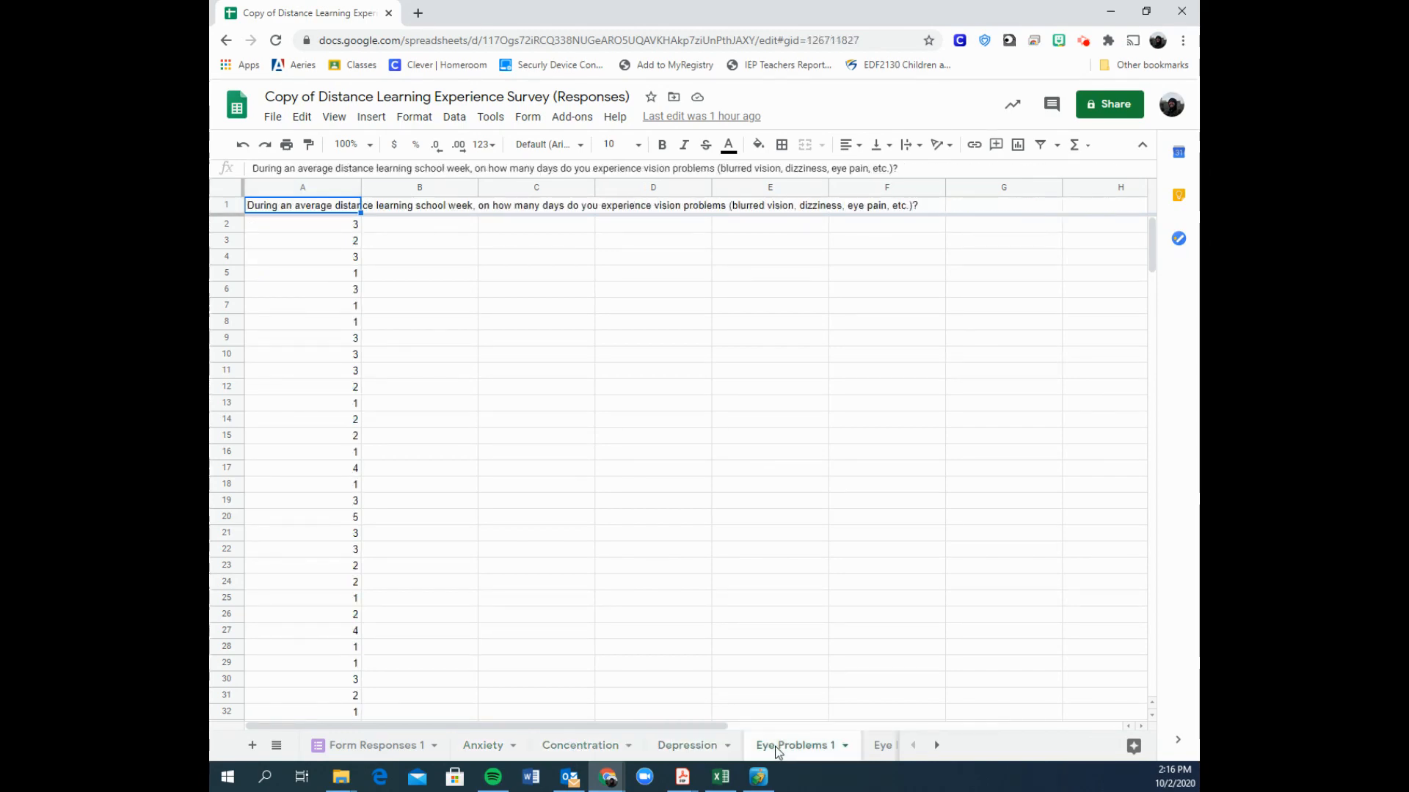
click(878, 746)
click(329, 745)
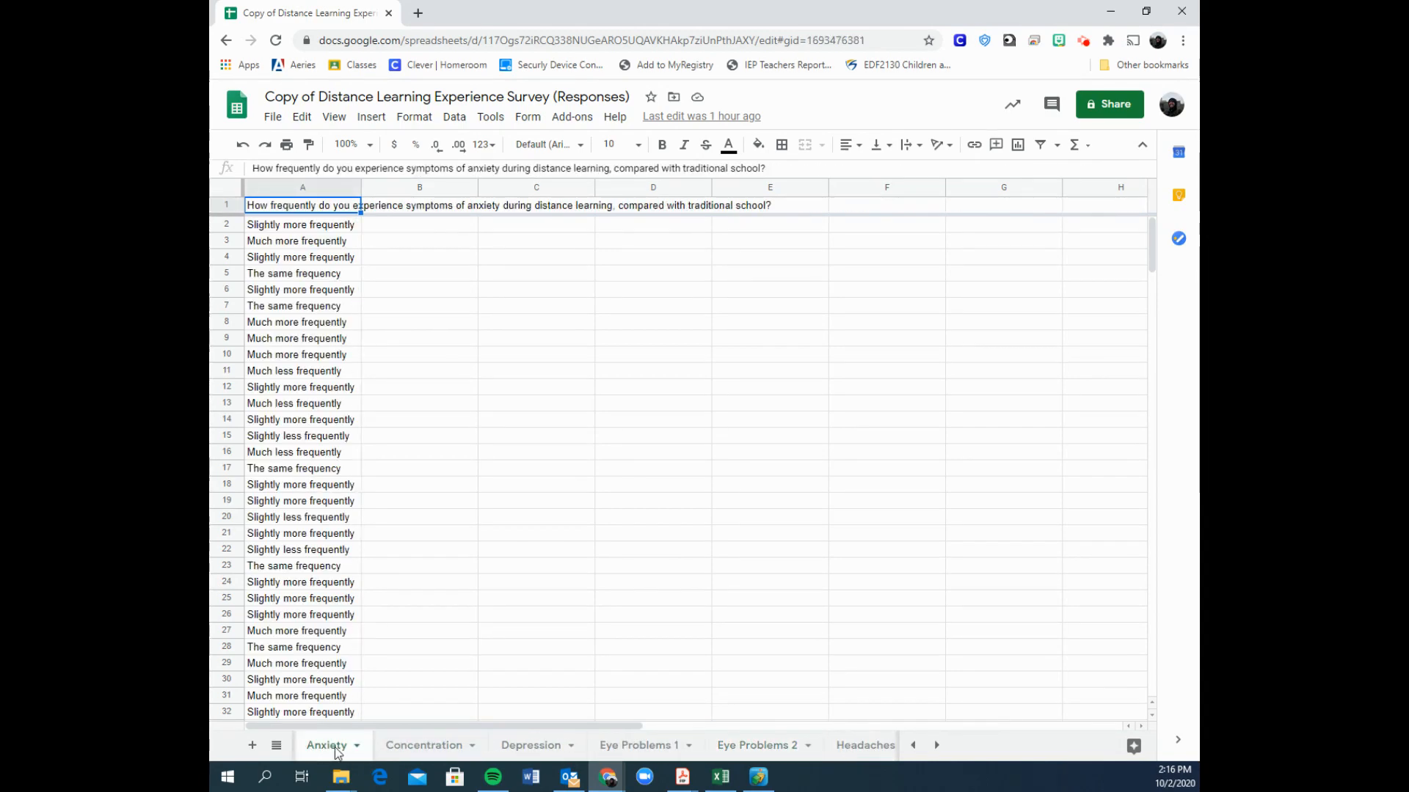
click(915, 745)
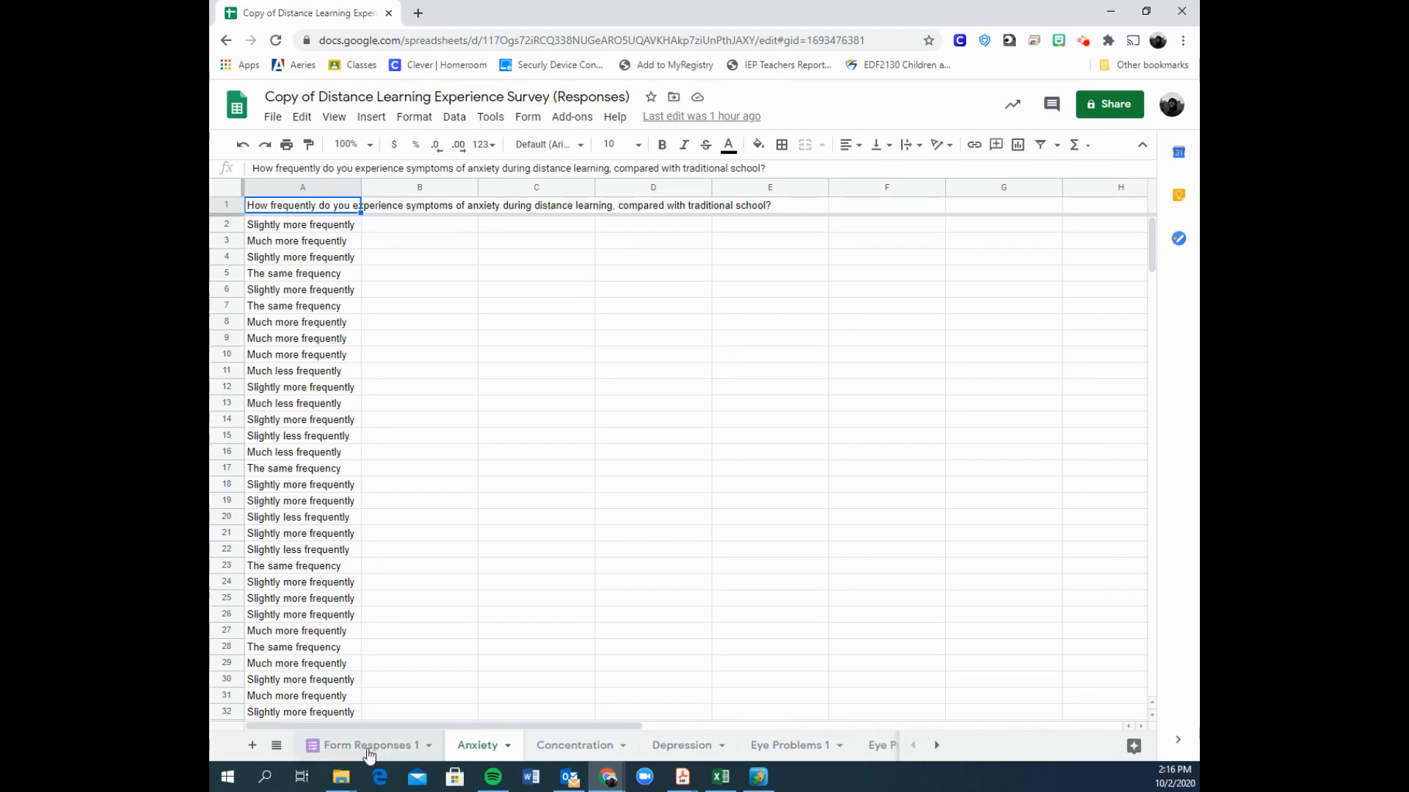
click(332, 746)
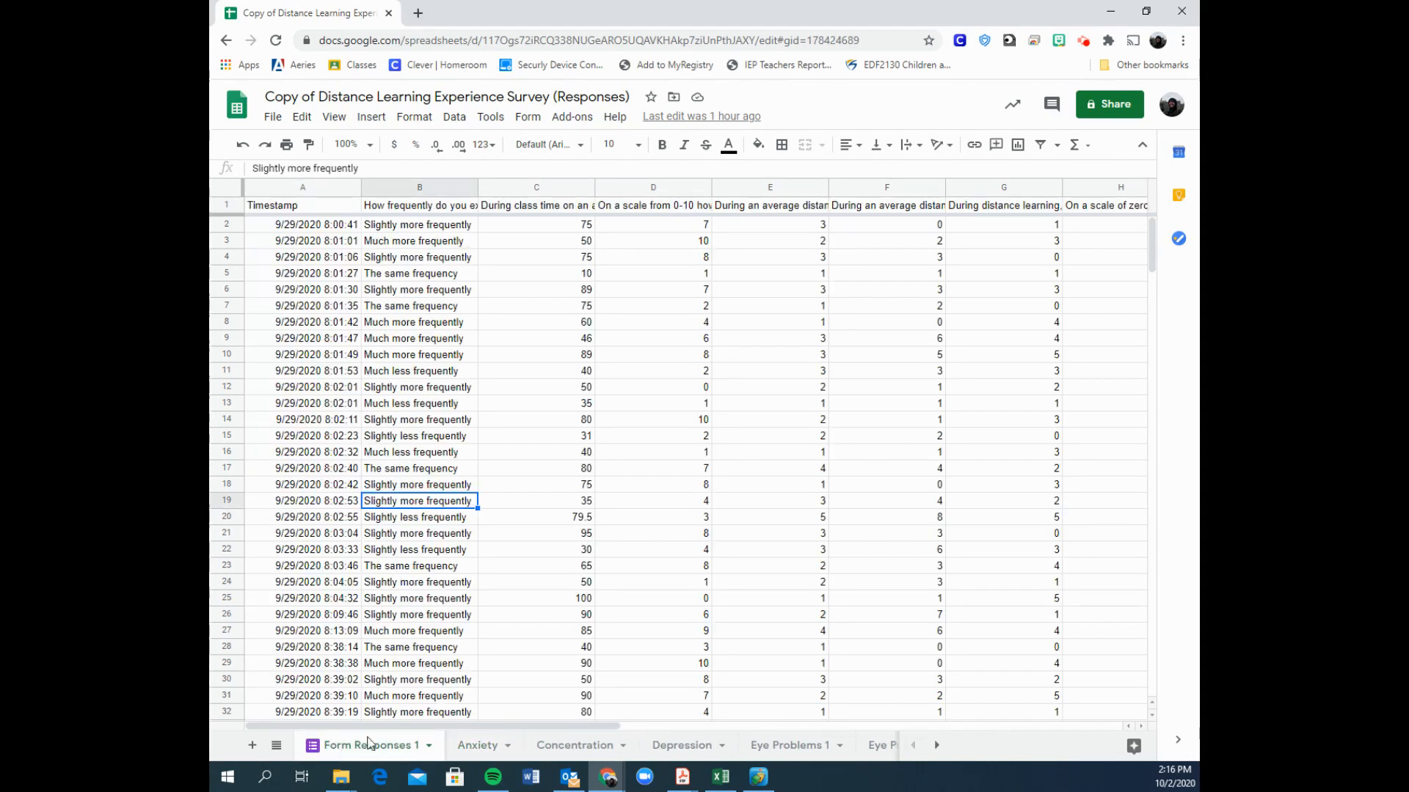
Try to delete the Form Responses 1 sheet.
right_click(362, 745)
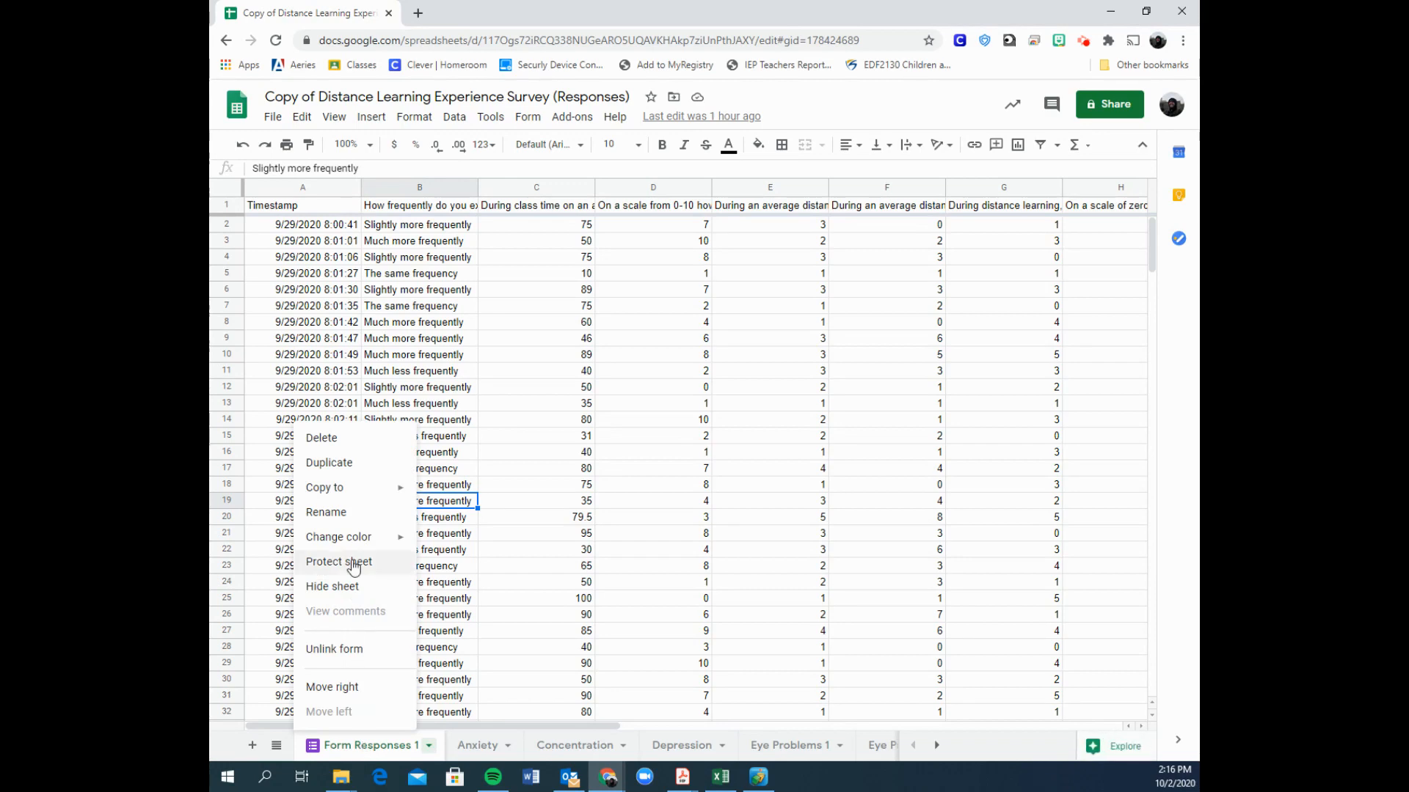
click(339, 438)
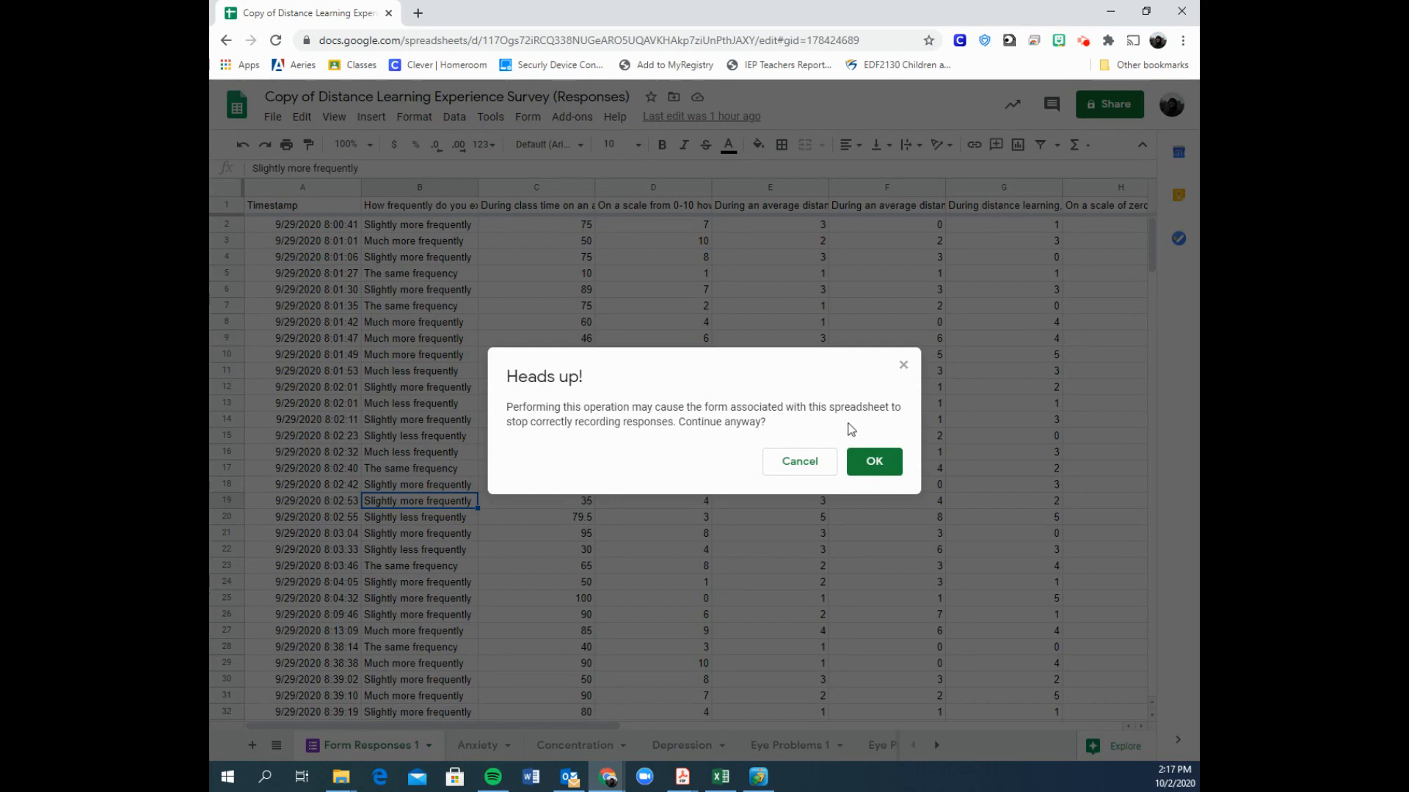
click(876, 463)
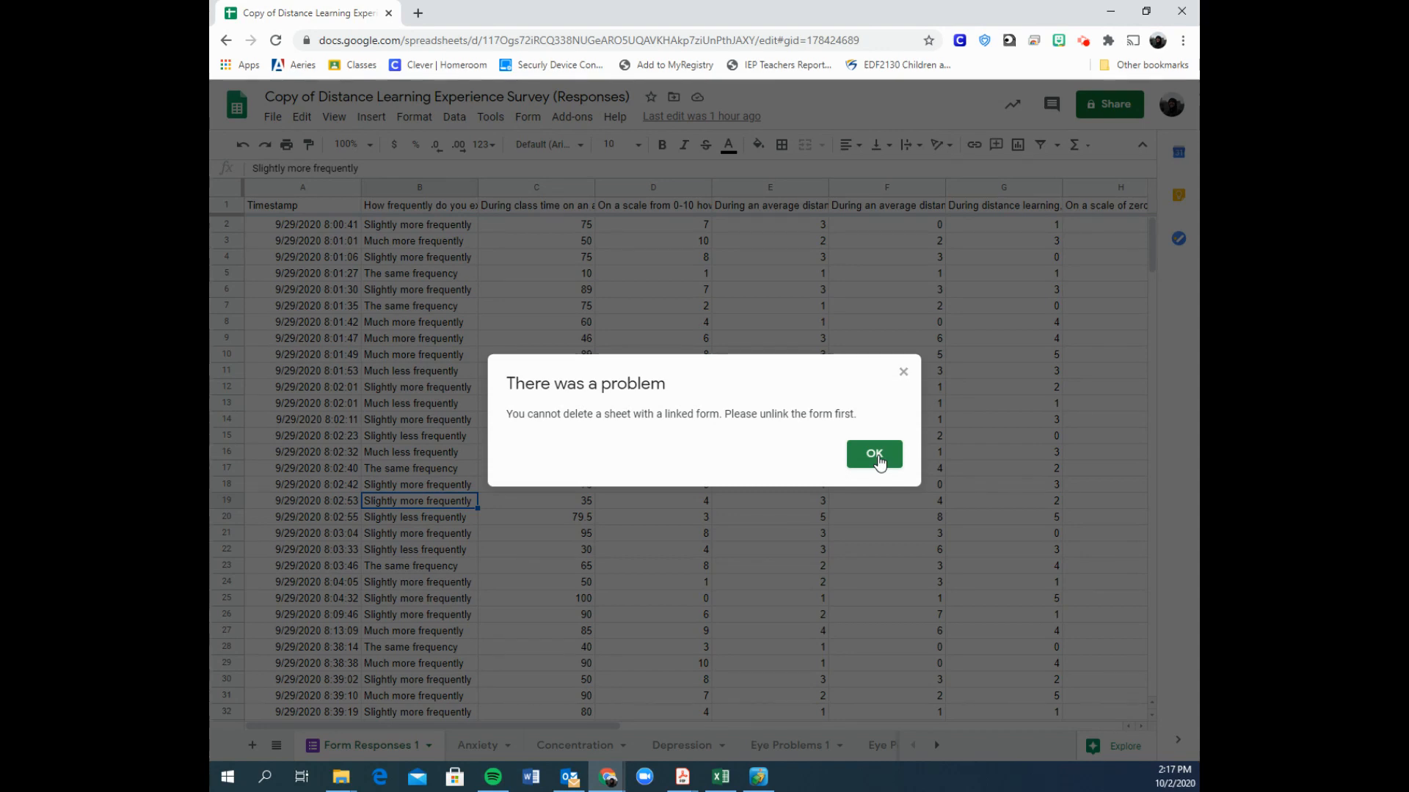
click(875, 455)
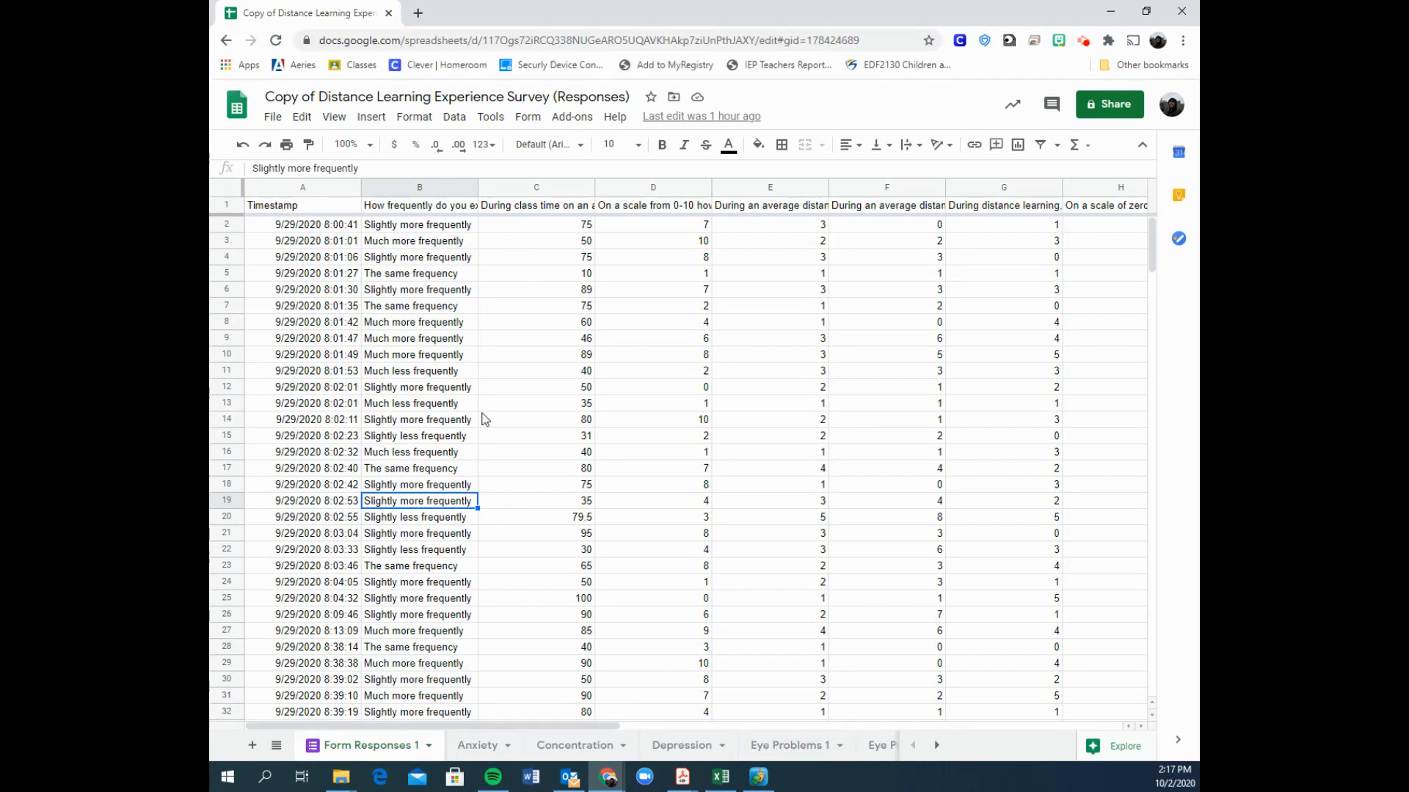
Compare the combined data in Form Responses 1 with the Anxiety, Concentration, Depression and Eye Problems 1 sheets, ending on Anxiety.
drag(411, 306, 954, 297)
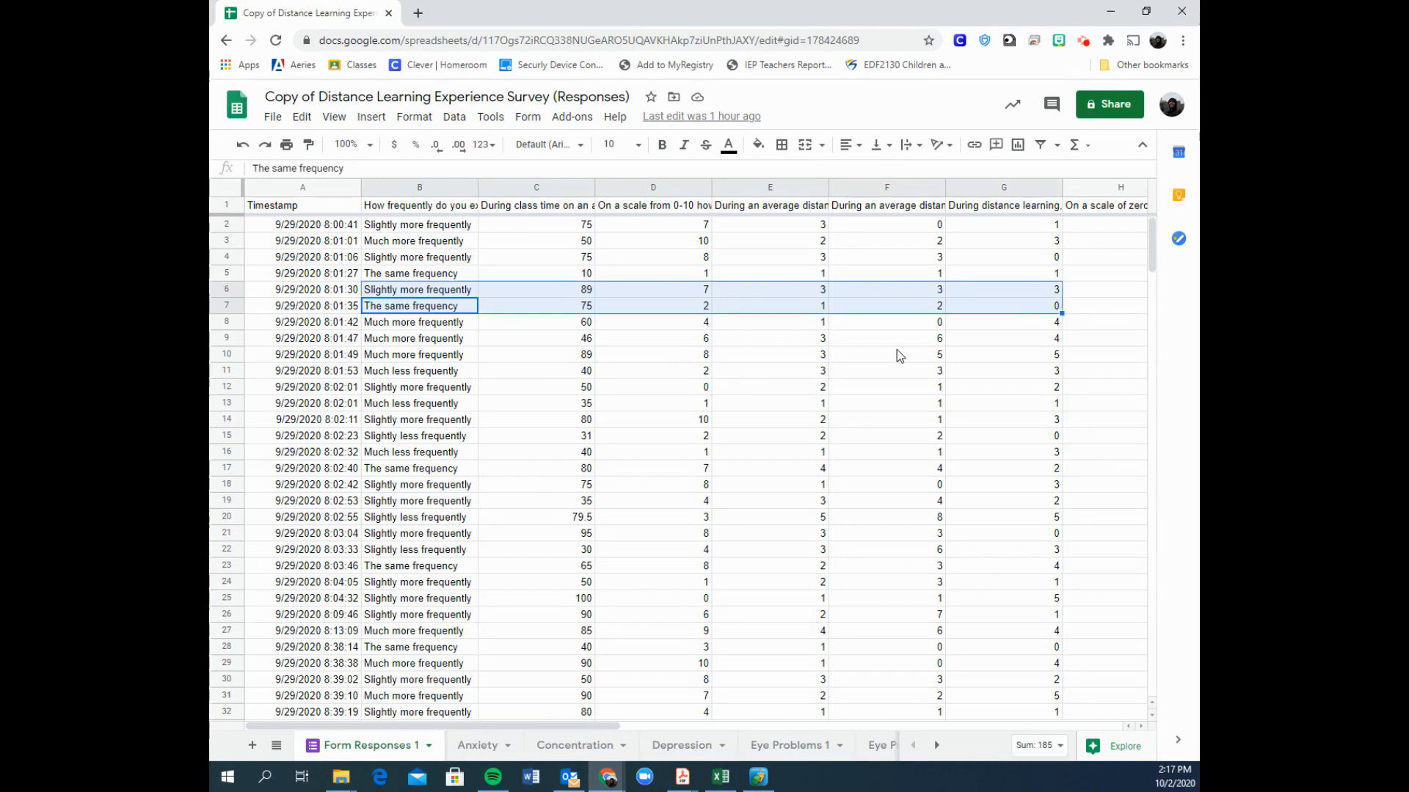
click(887, 354)
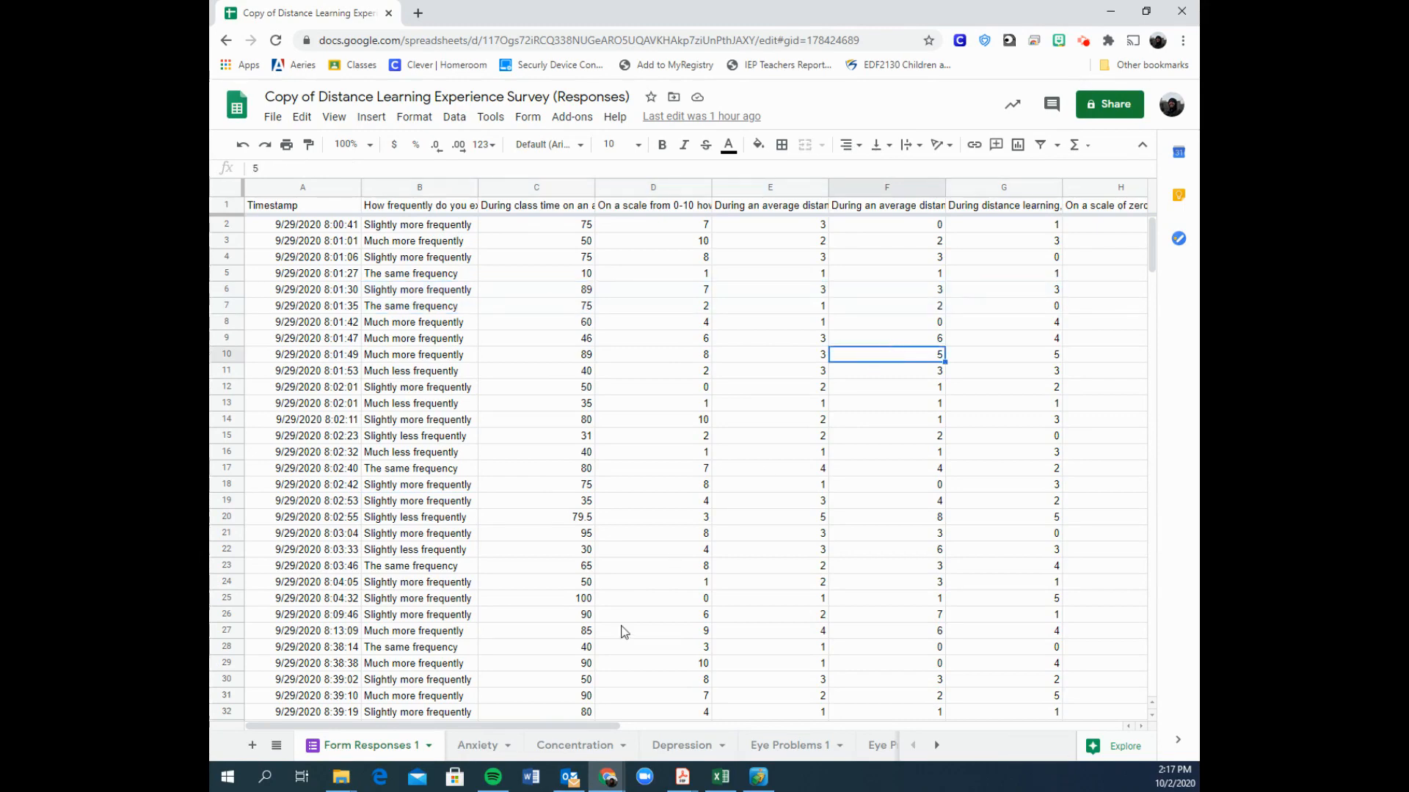
click(481, 746)
click(557, 746)
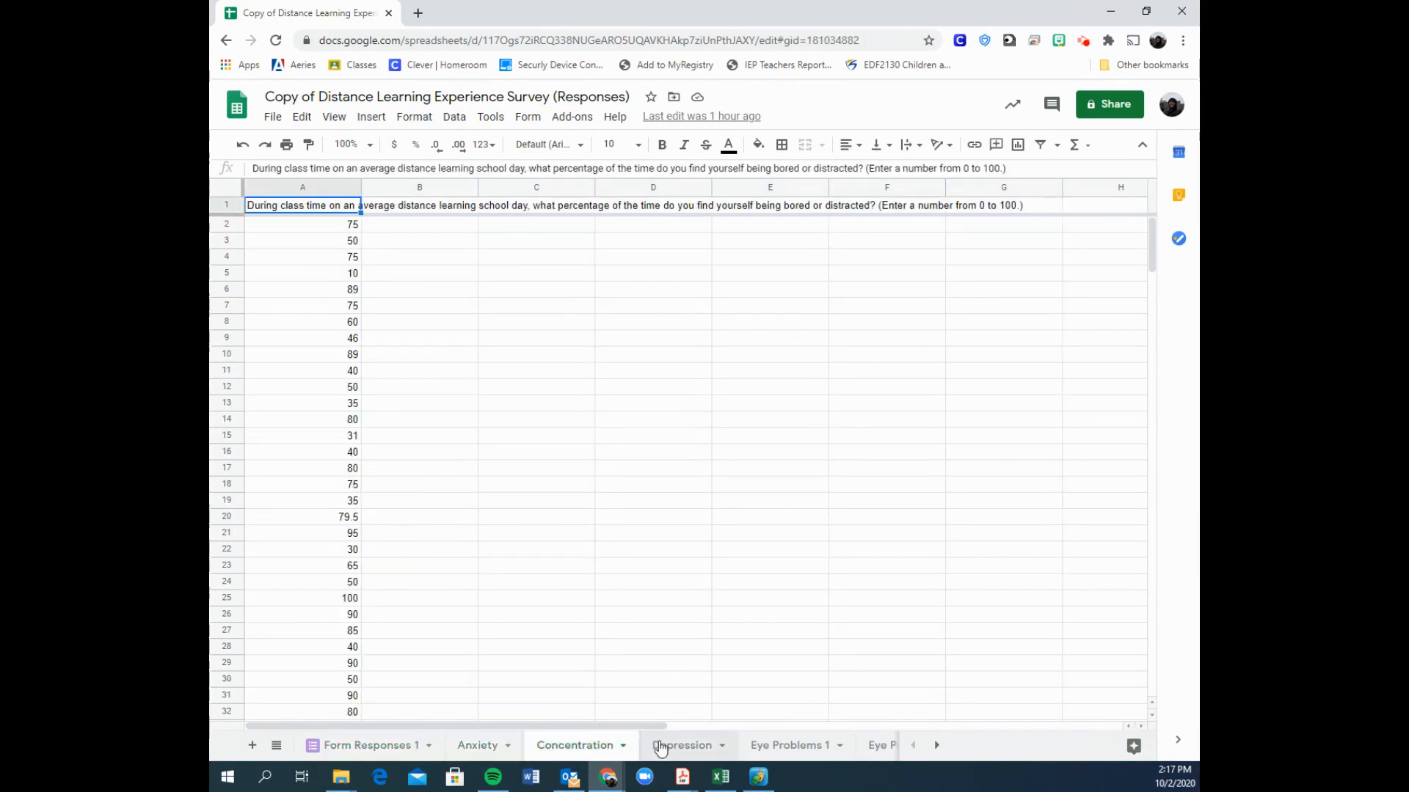
click(682, 746)
click(779, 745)
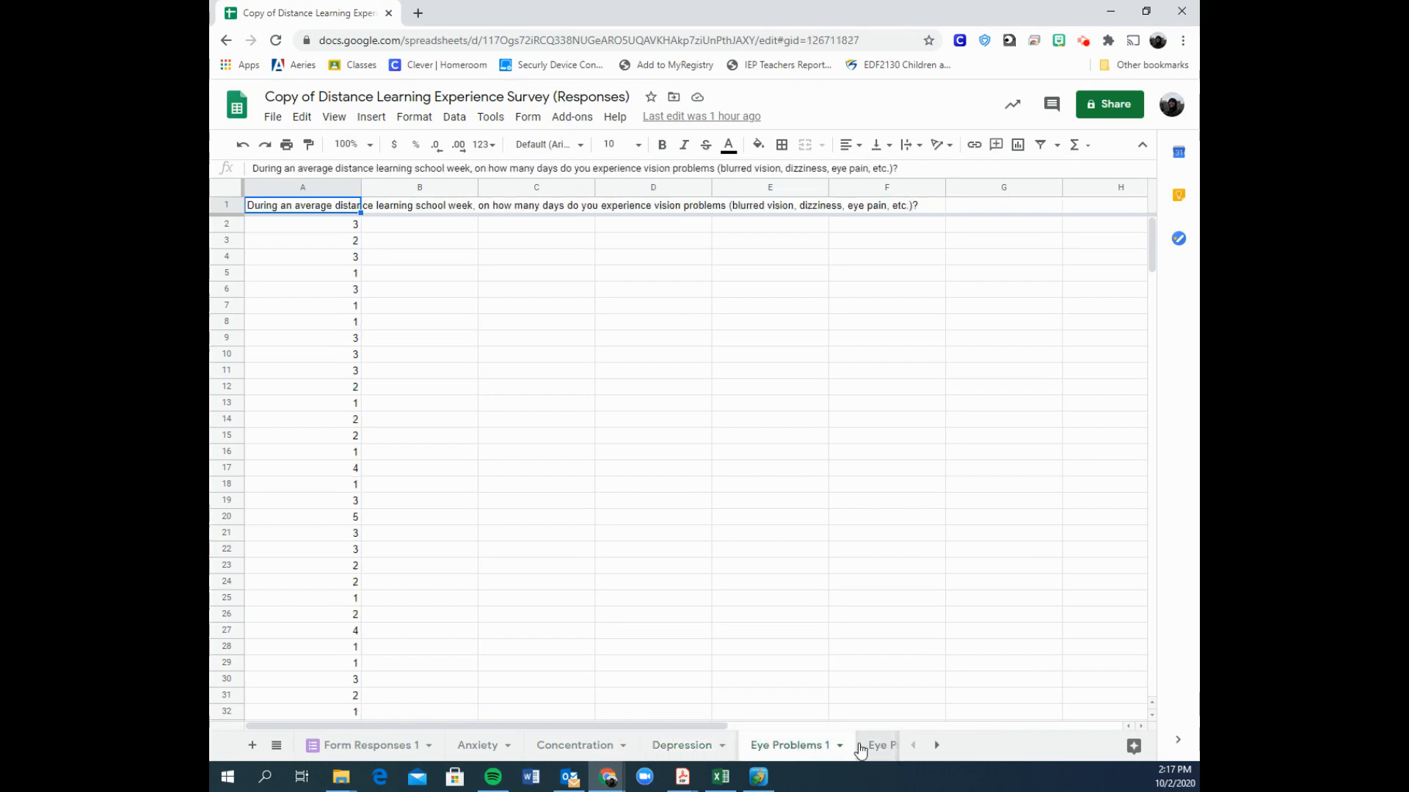
click(488, 745)
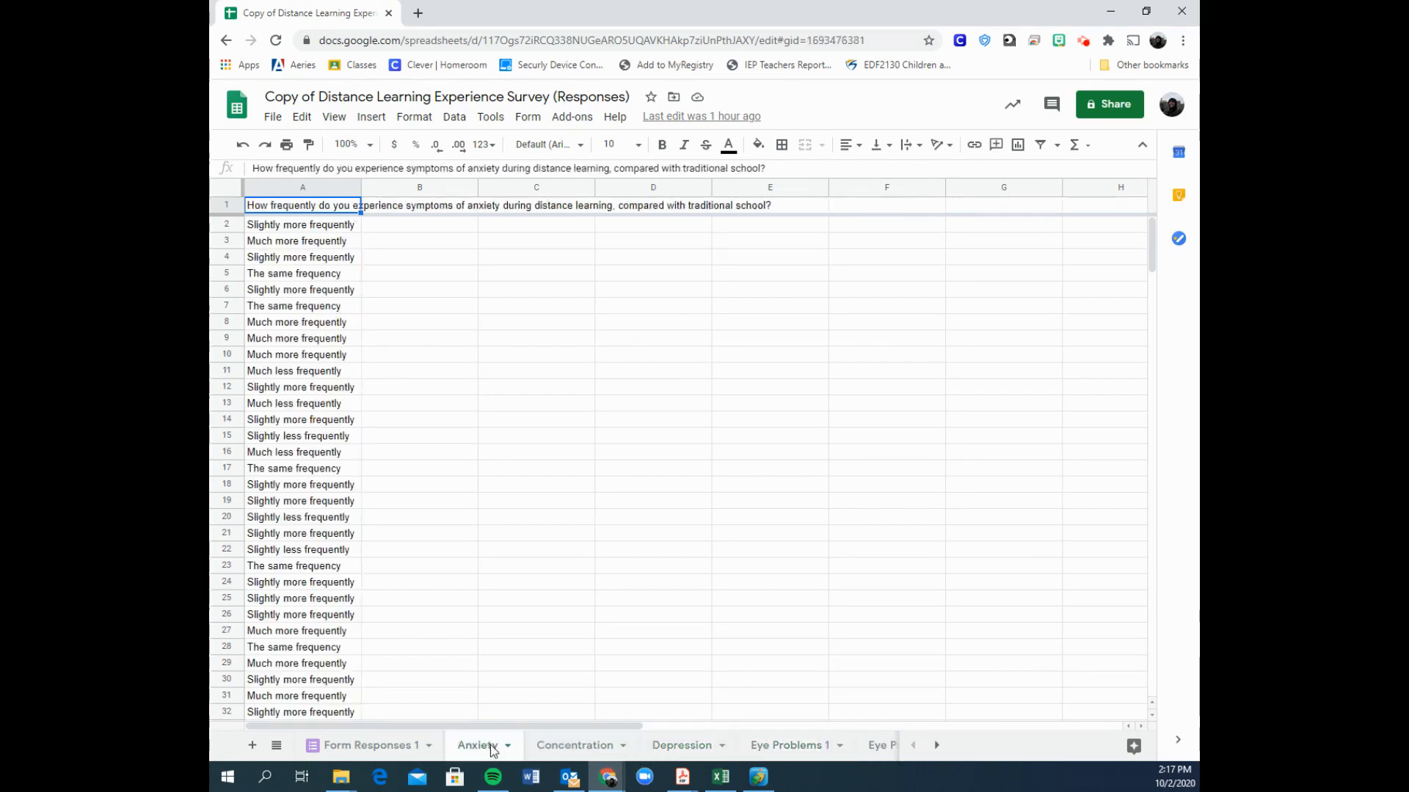
click(615, 747)
click(686, 749)
click(574, 750)
click(476, 750)
Examine the different answer categories in column A of the Anxiety sheet.
drag(333, 229, 339, 522)
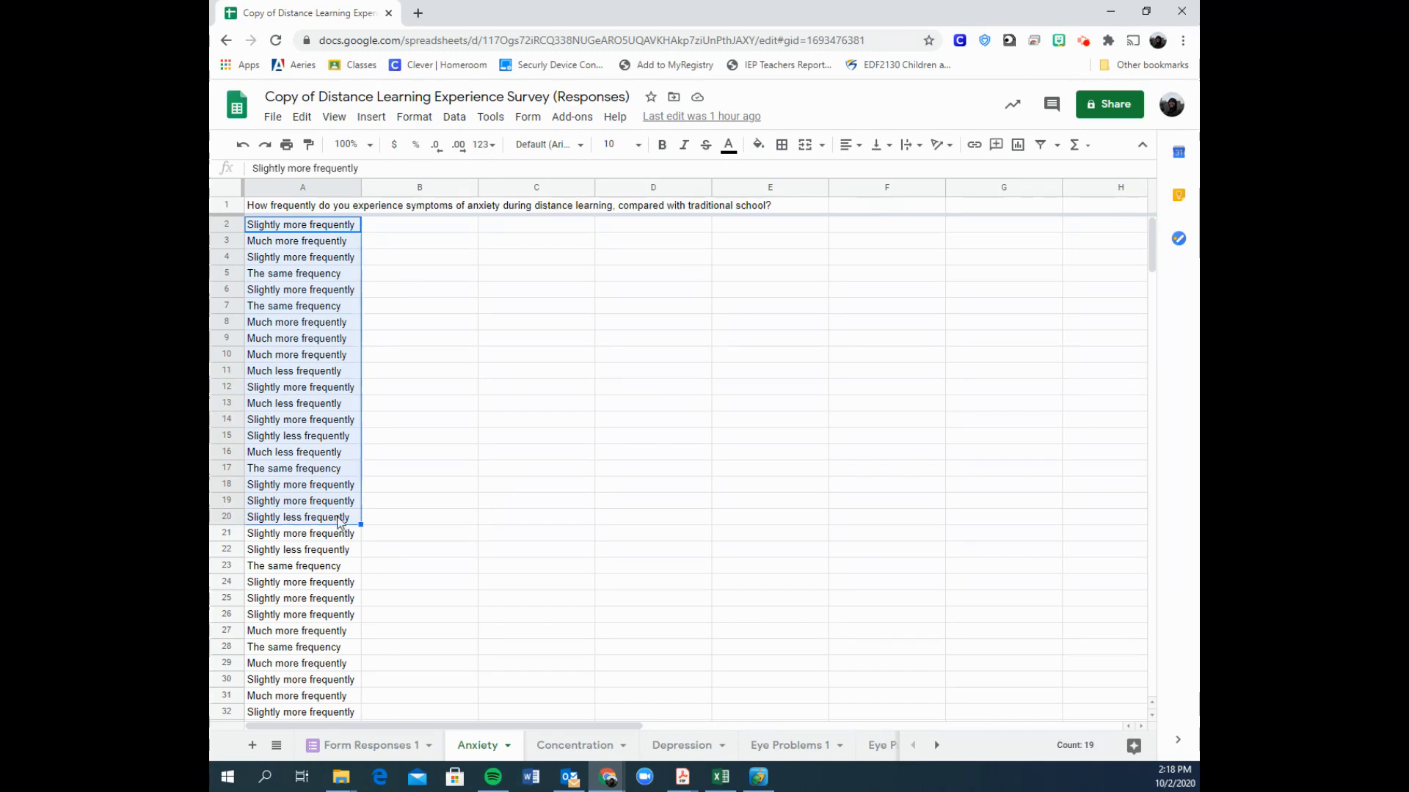
click(335, 505)
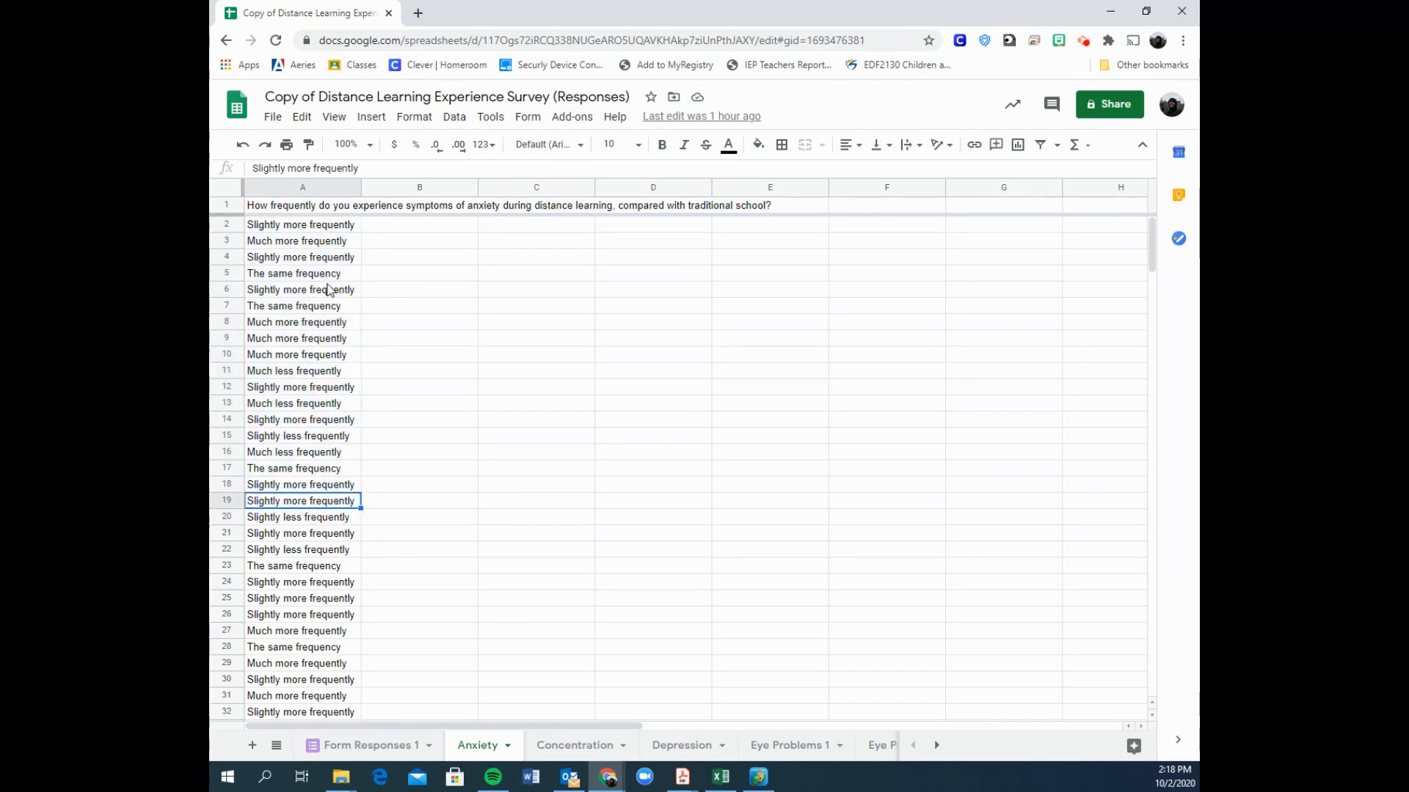
drag(327, 289, 336, 463)
click(335, 461)
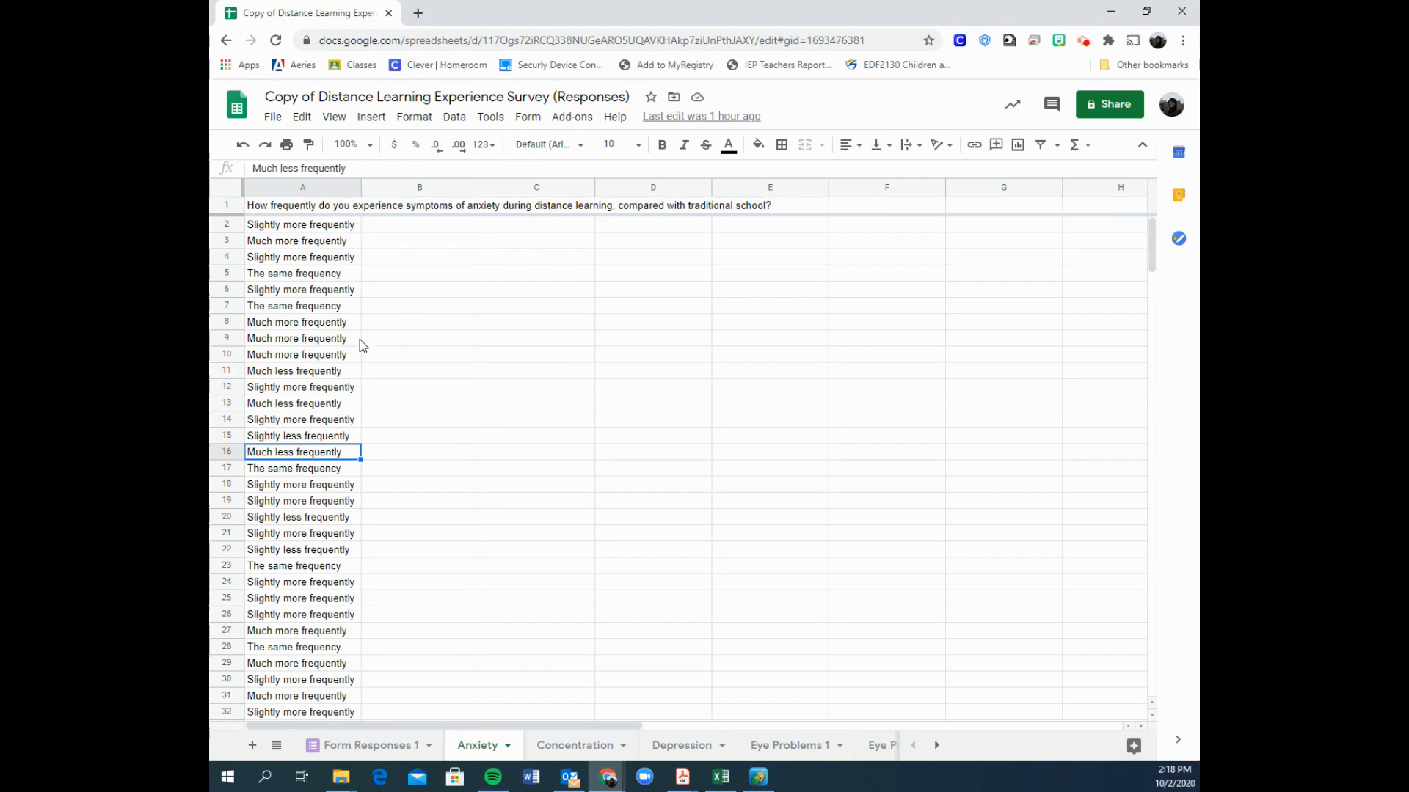
click(316, 244)
click(327, 273)
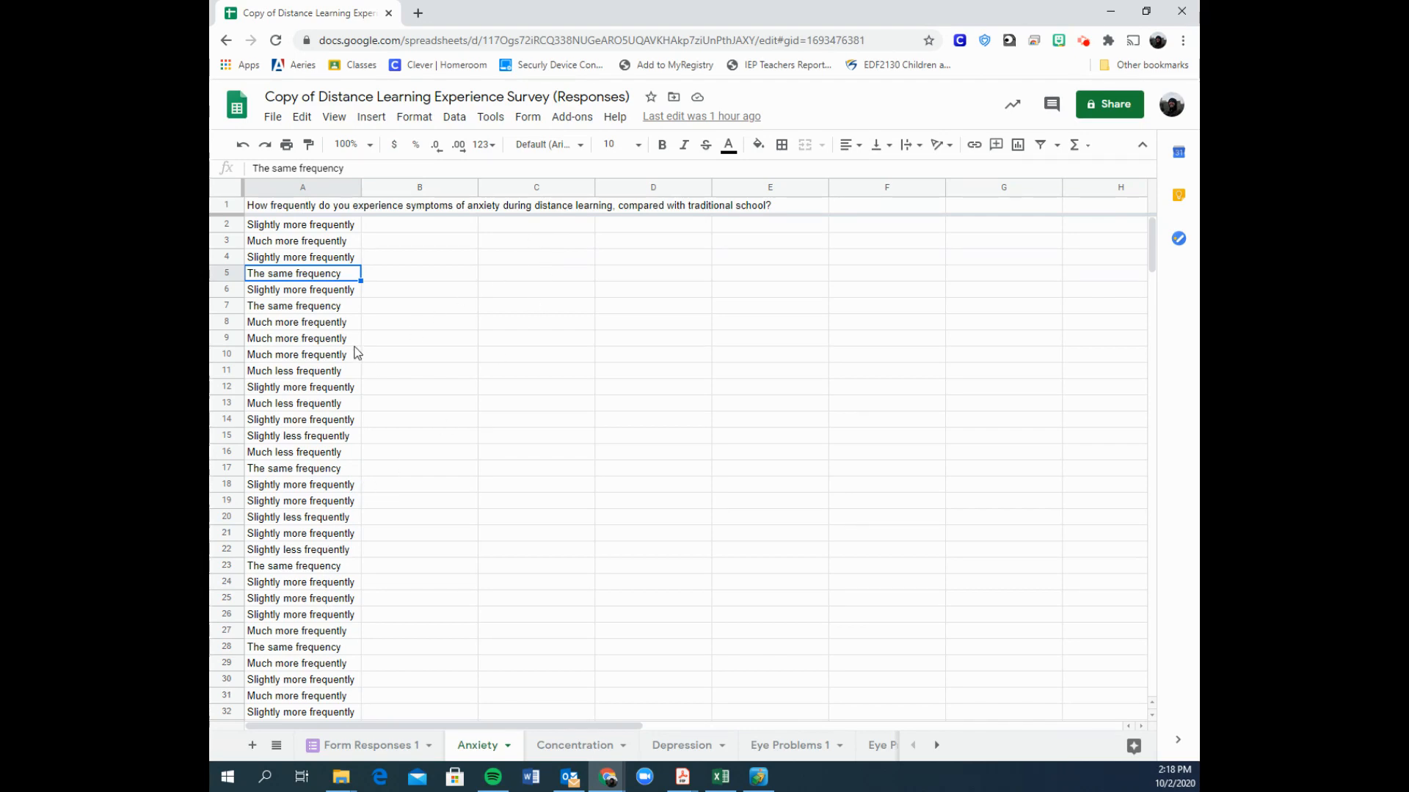
click(328, 310)
click(328, 326)
click(330, 344)
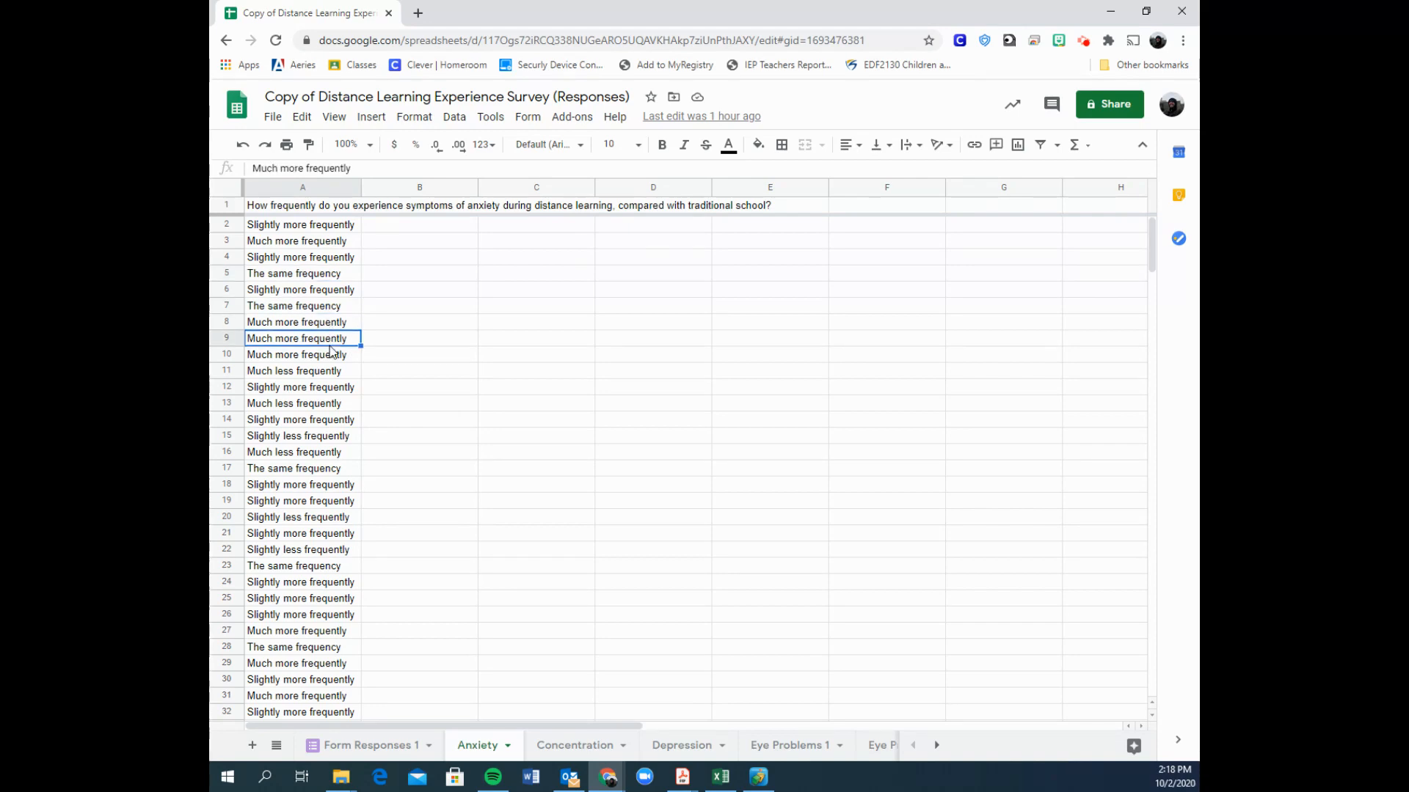
Add the bold table headers "Response" in C2 and "Count" in D2 of the Anxiety sheet.
click(527, 233)
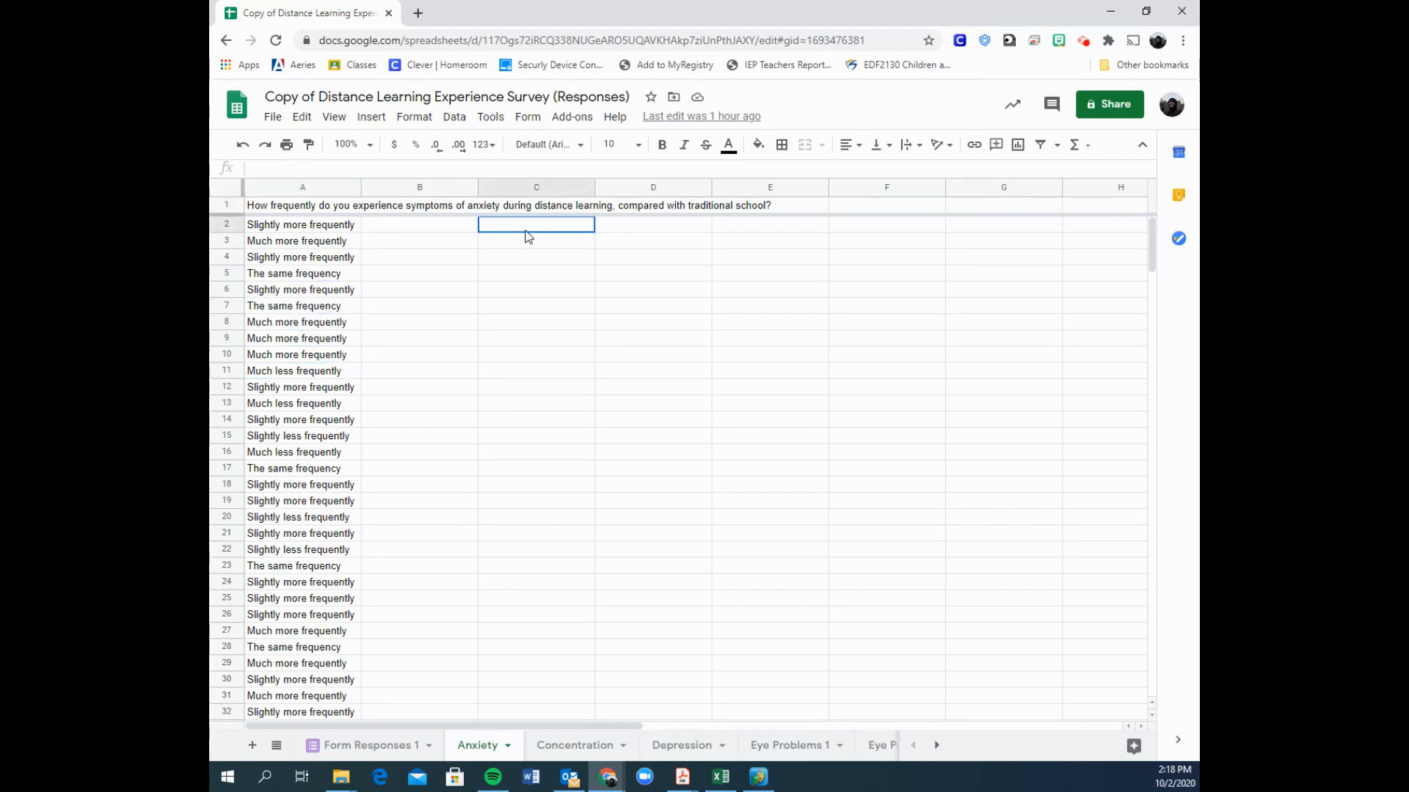
key(ctrl+b)
text(Res)
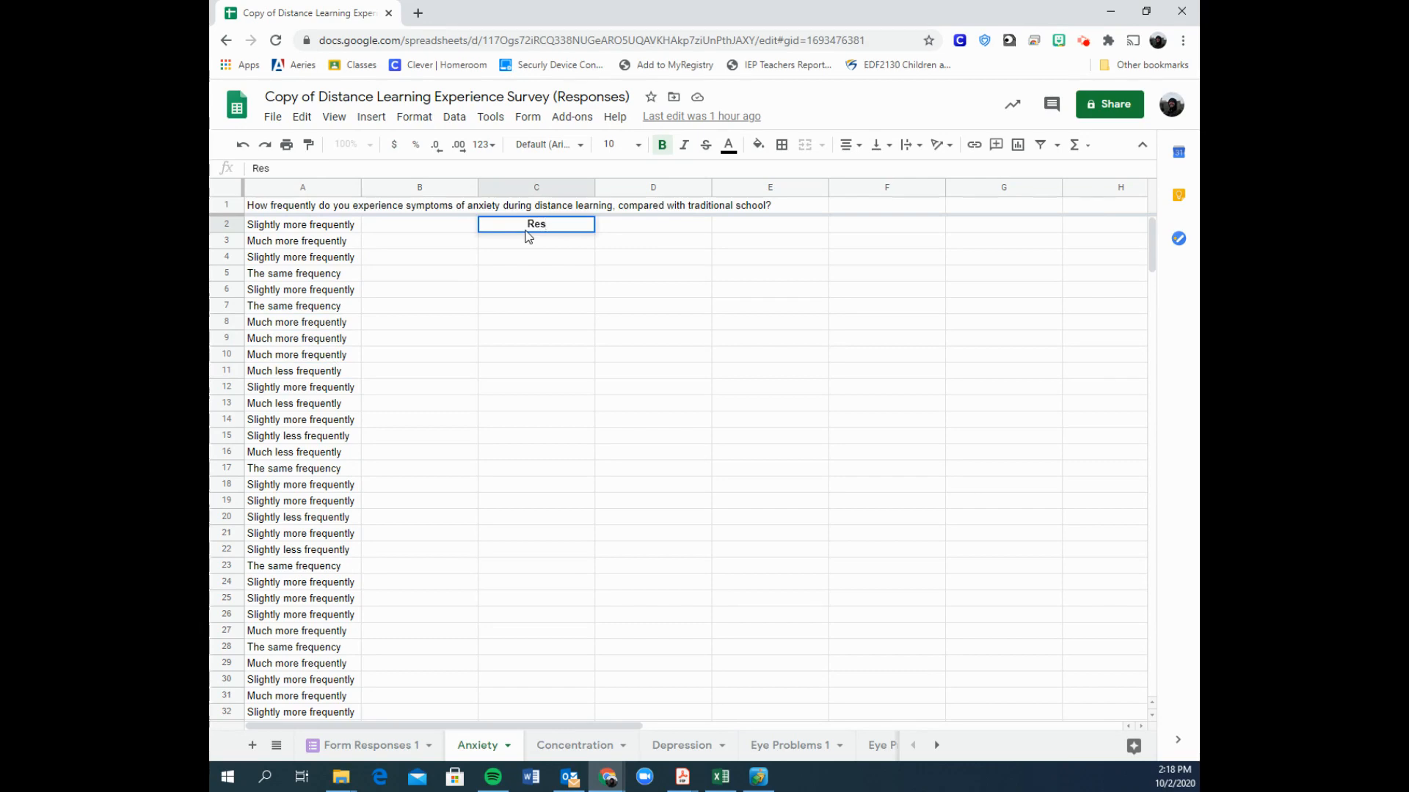
text(ponse)
key(Tab)
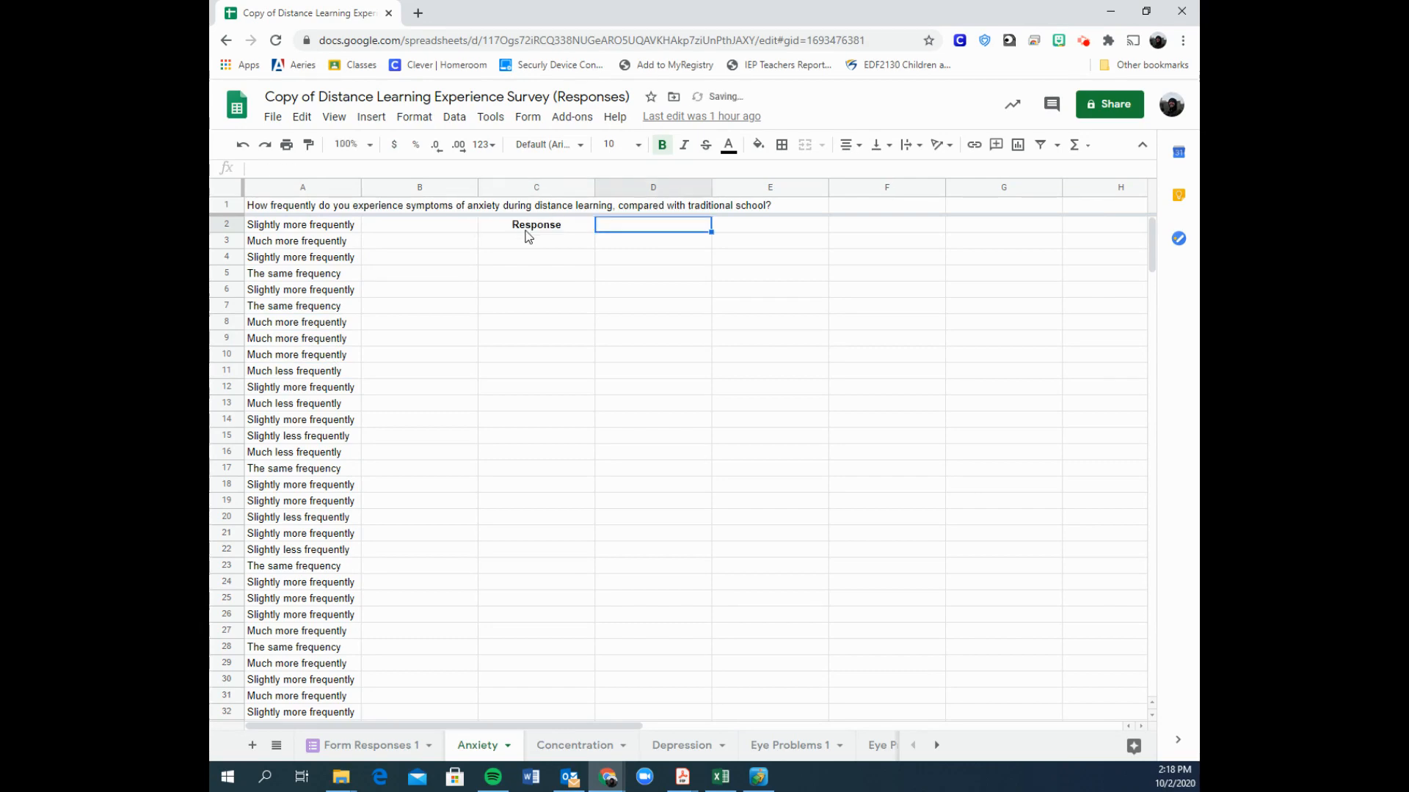
text(Cou)
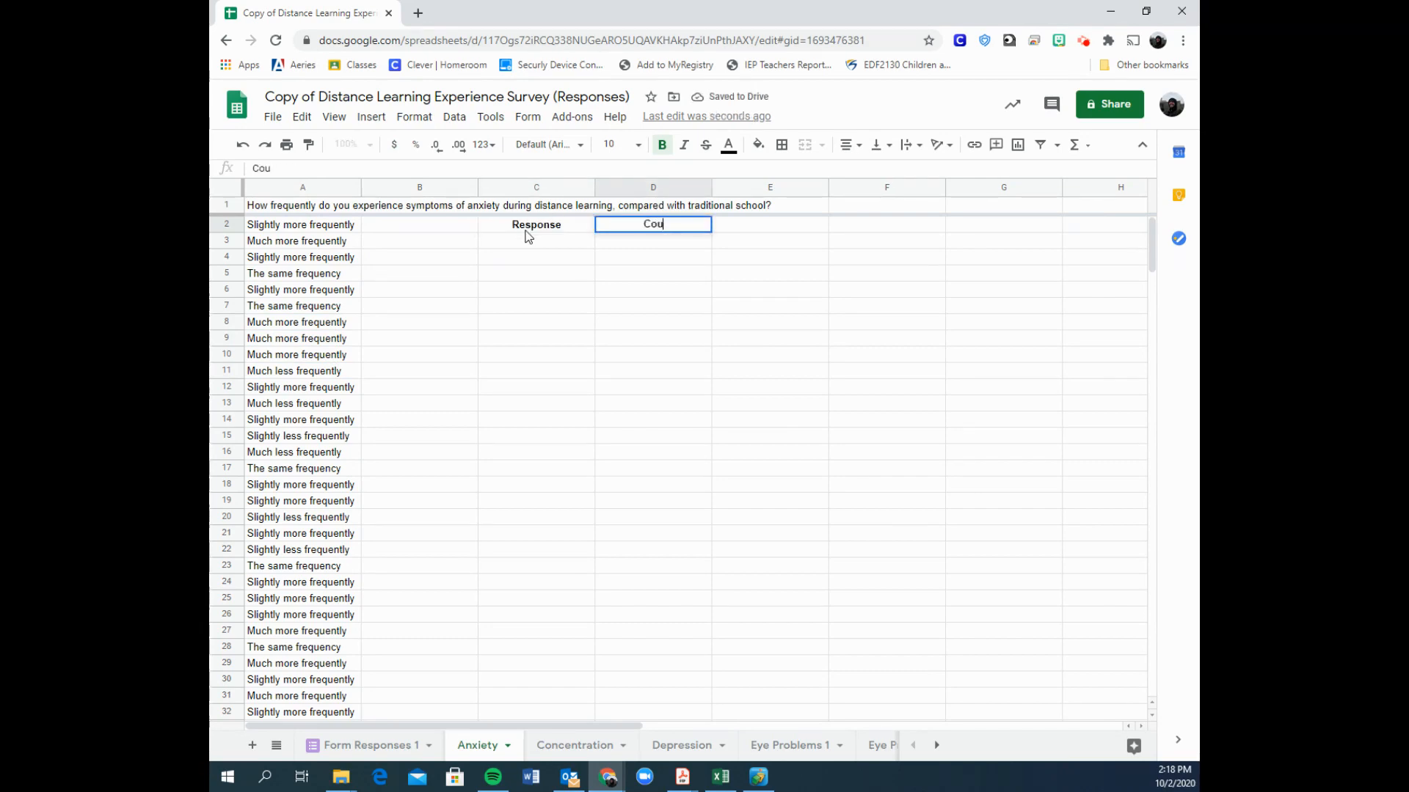
text(nt)
key(Down)
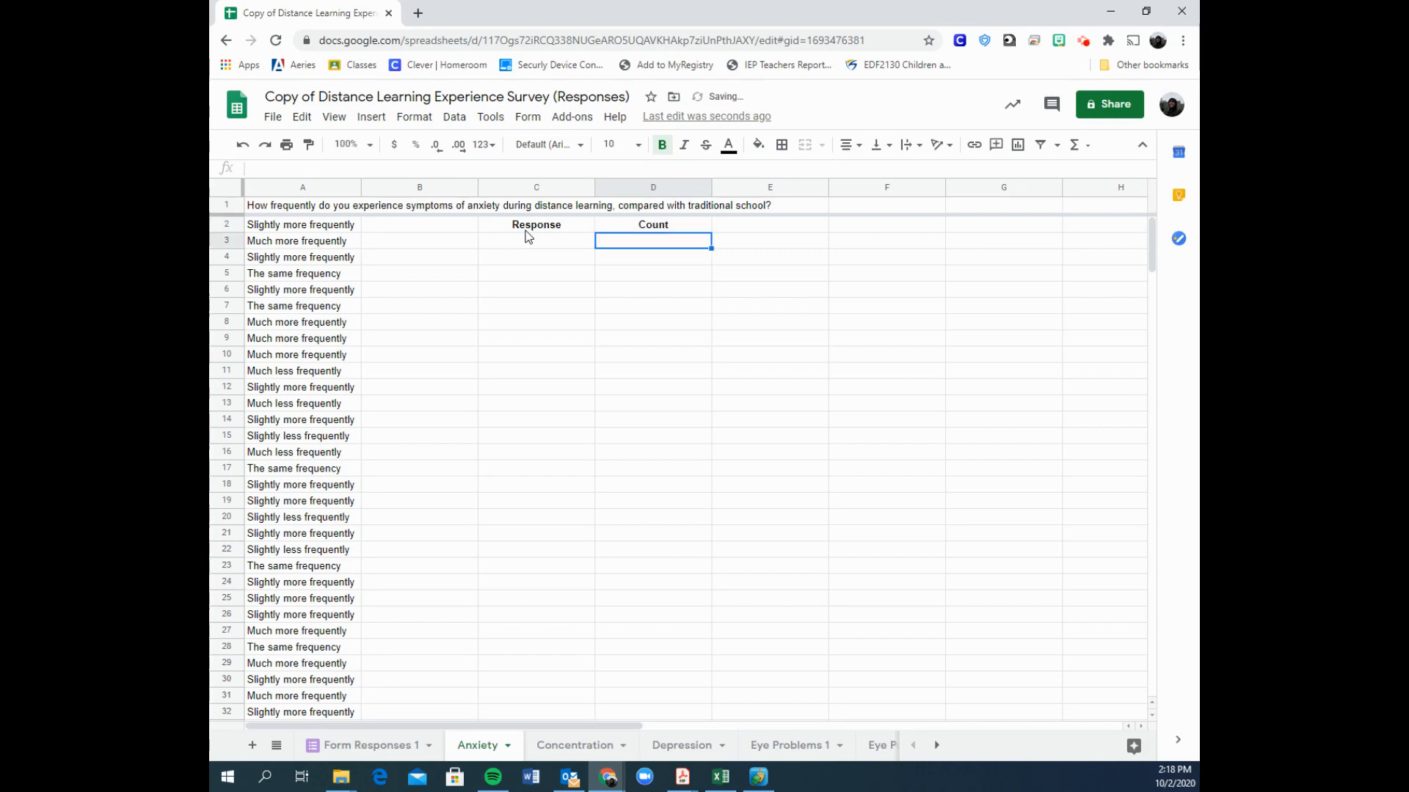
Copy the answer "Slightly more frequently" from A4 into C6 under the Response header.
key(Left)
key(Left)
key(Left)
key(Down)
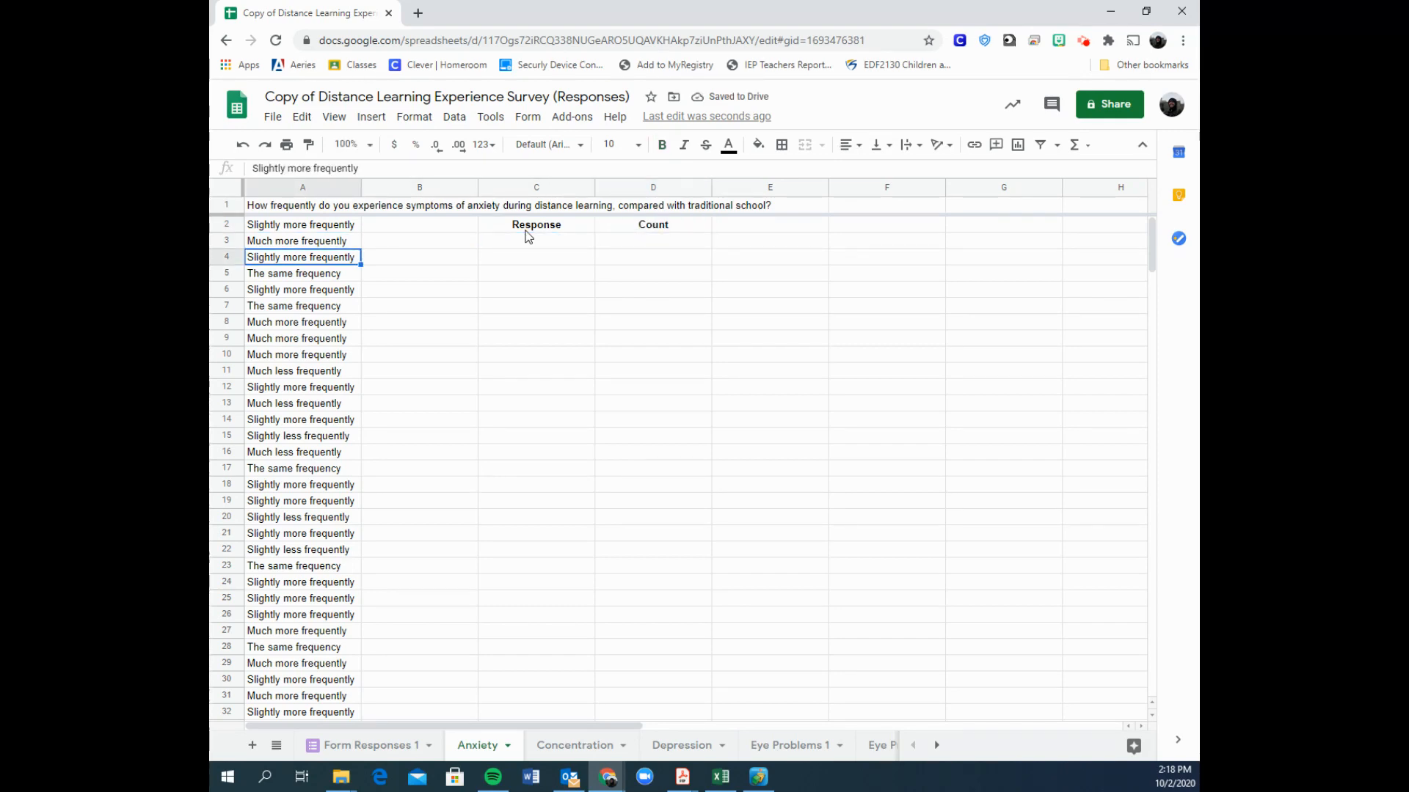
key(ctrl+c)
key(Right)
key(Right)
key(Right)
key(Left)
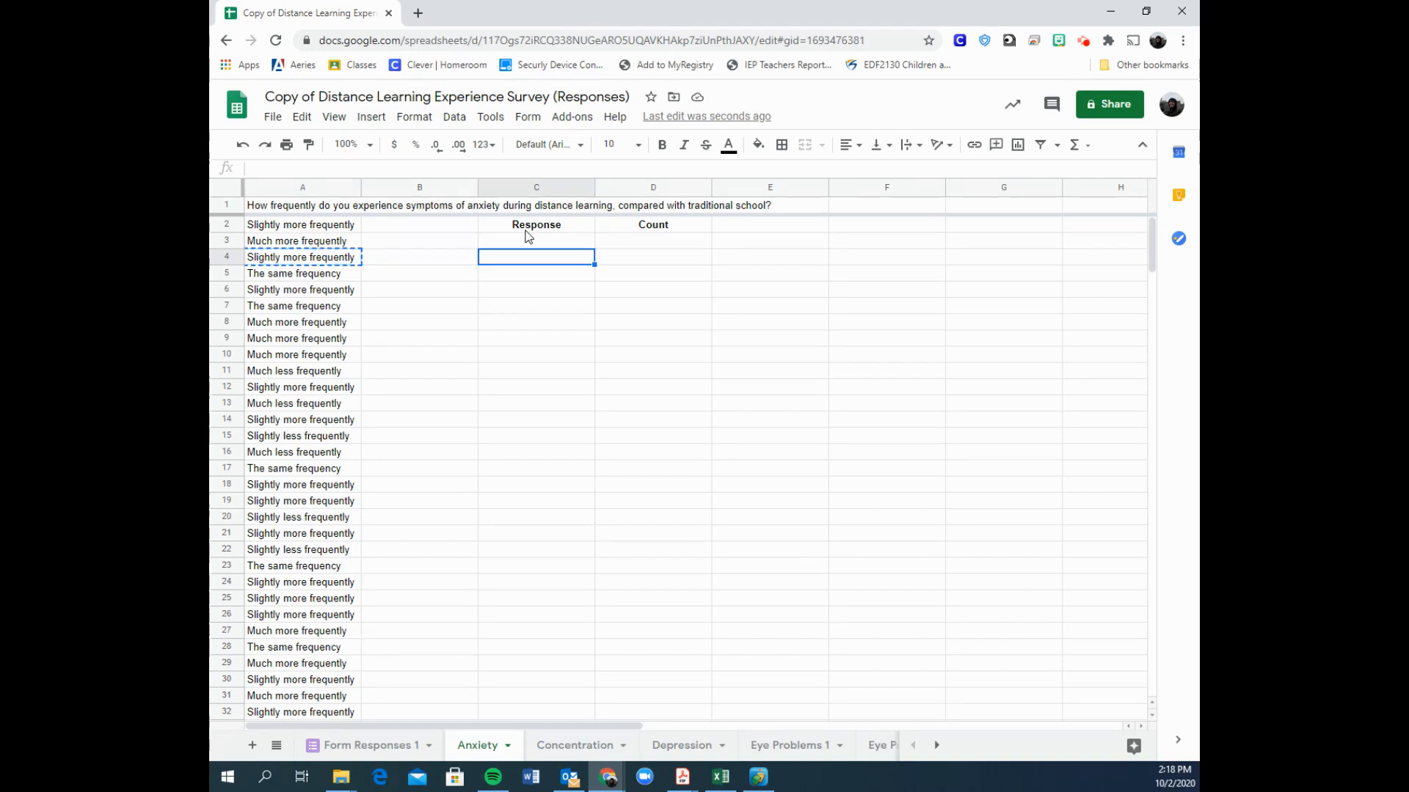
key(Down)
key(Down)
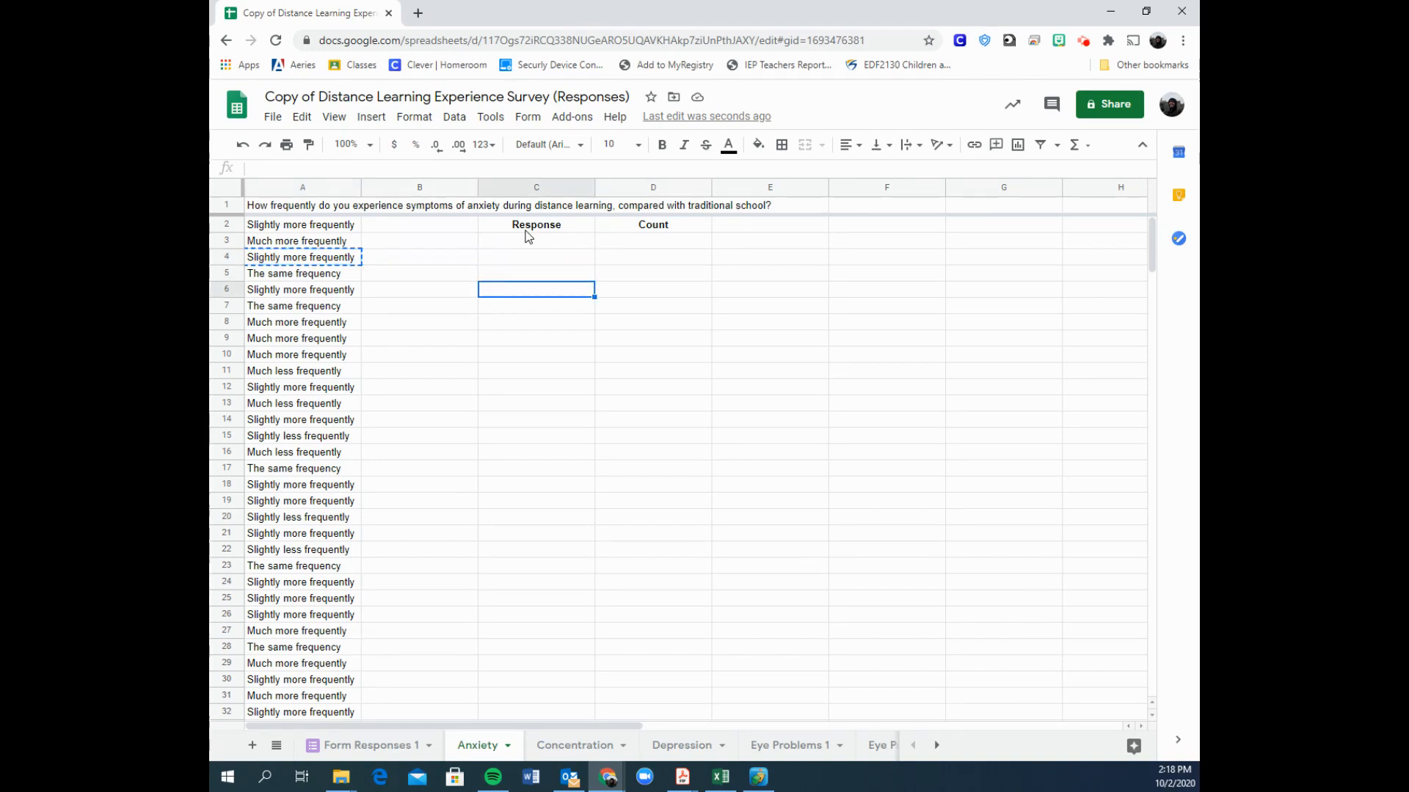
key(ctrl+v)
Copy the answer "The same frequency" from A7 into C5 of the Response column.
key(Left)
key(Left)
key(Down)
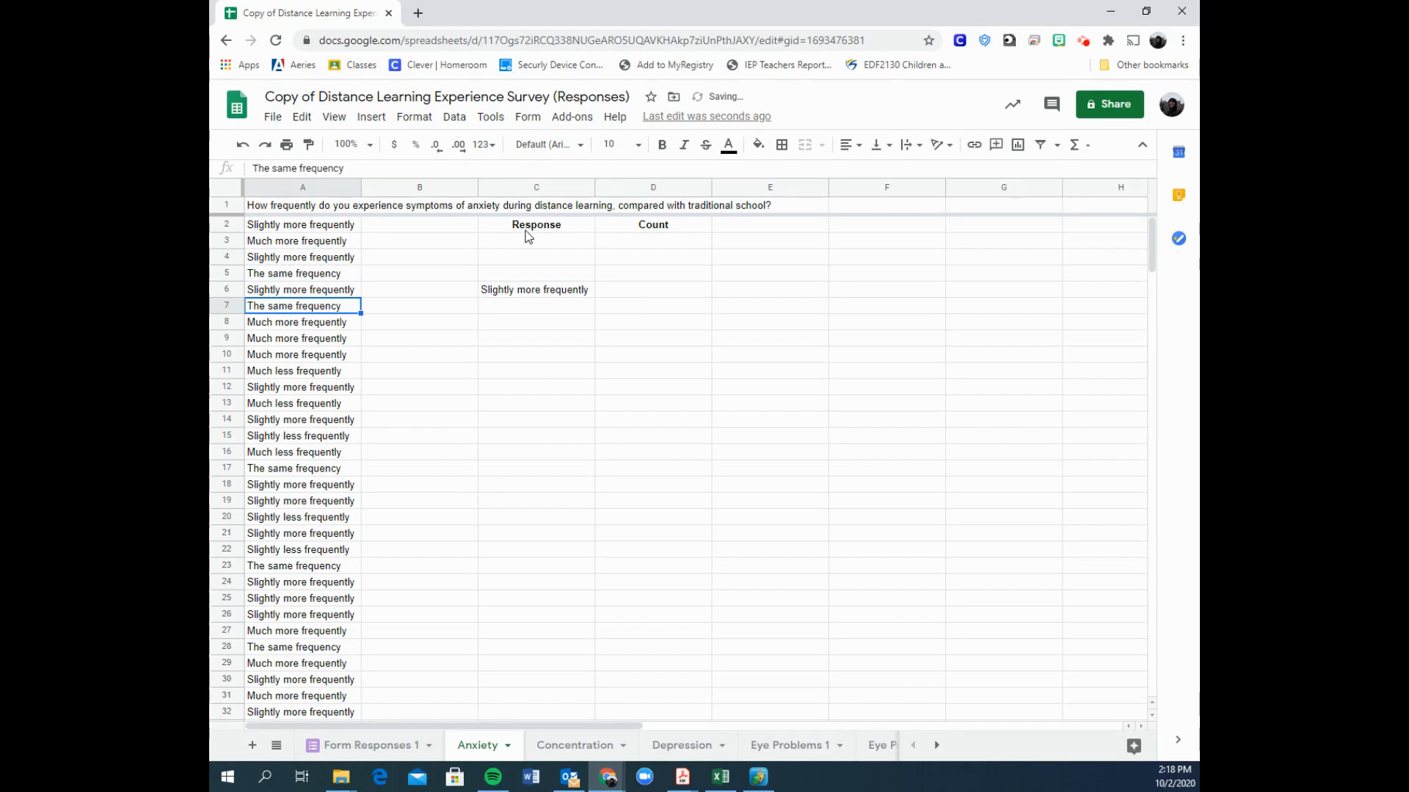
key(ctrl+c)
key(Right)
key(Right)
key(Up)
key(Up)
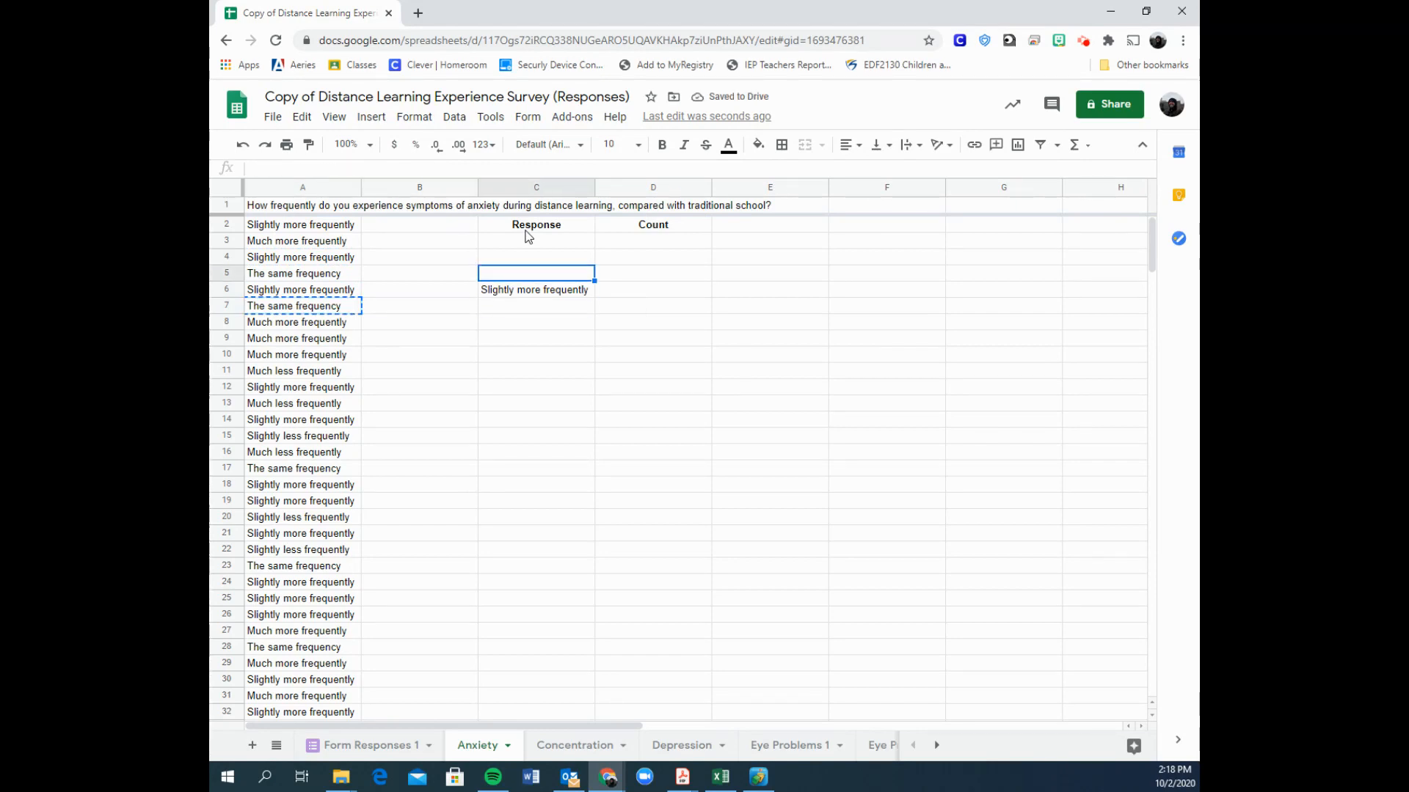
key(ctrl+v)
Copy the answer "Much more frequently" from A3 into C7 of the Response column.
key(Left)
key(Left)
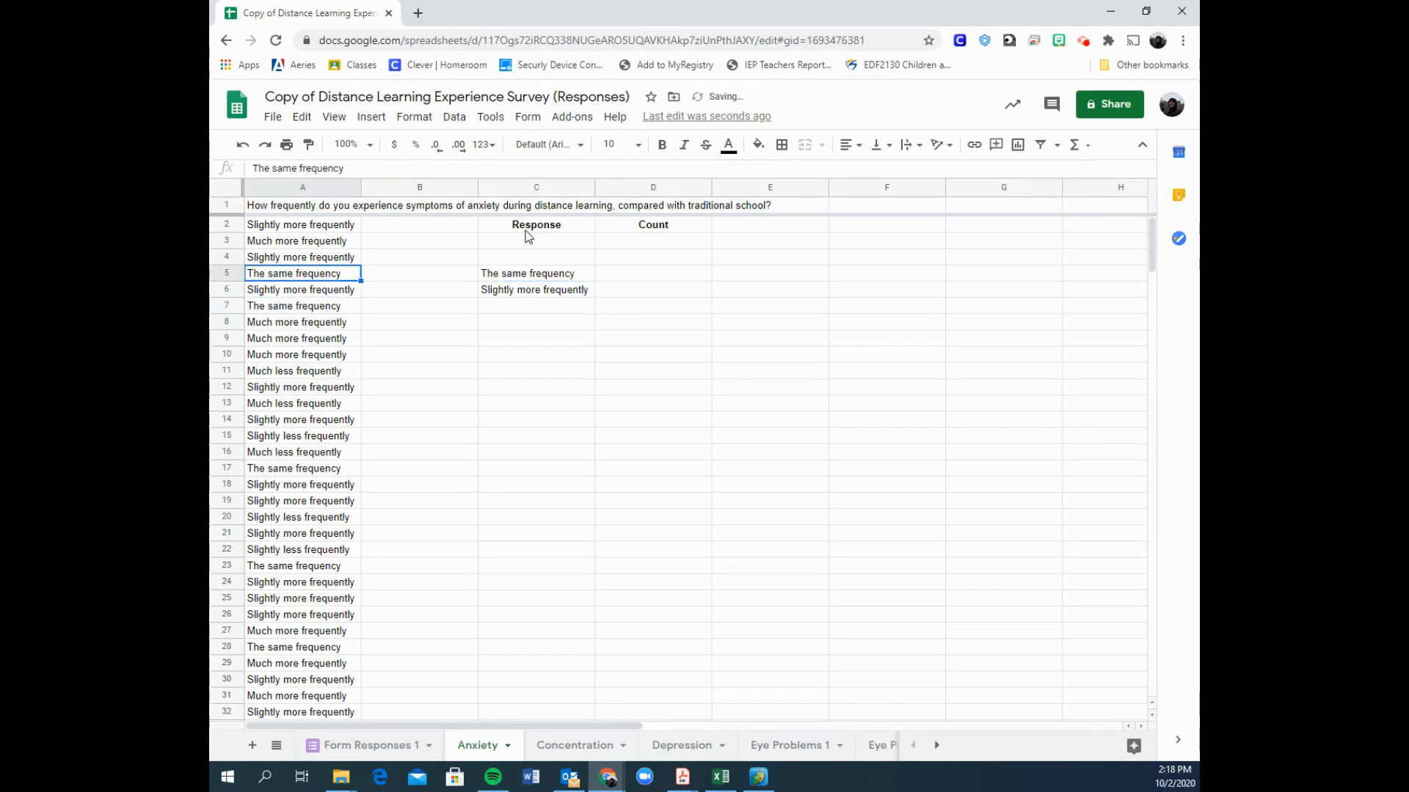
key(Up)
key(Up)
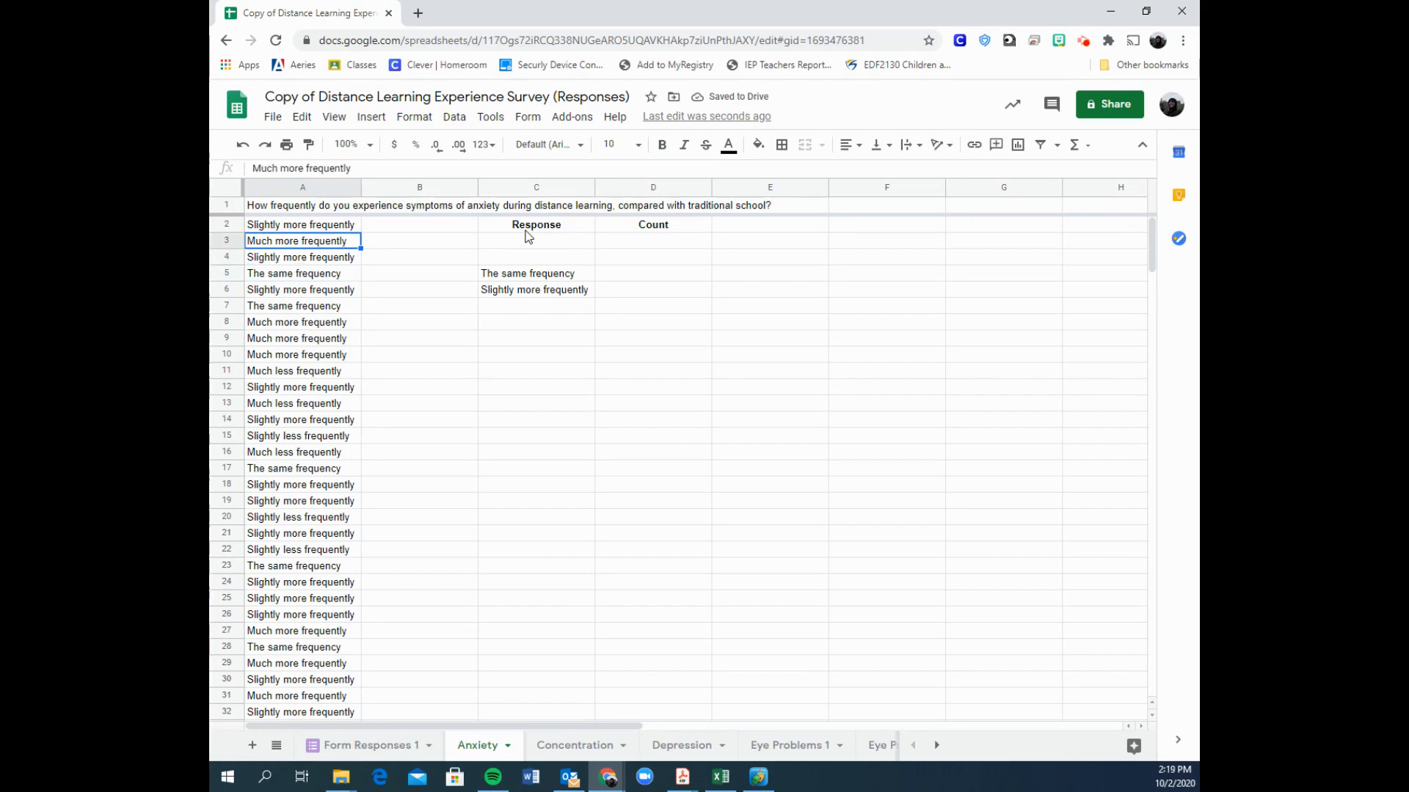
key(ctrl+c)
key(Right)
key(Right)
key(Right)
key(Down)
key(Down)
key(Down)
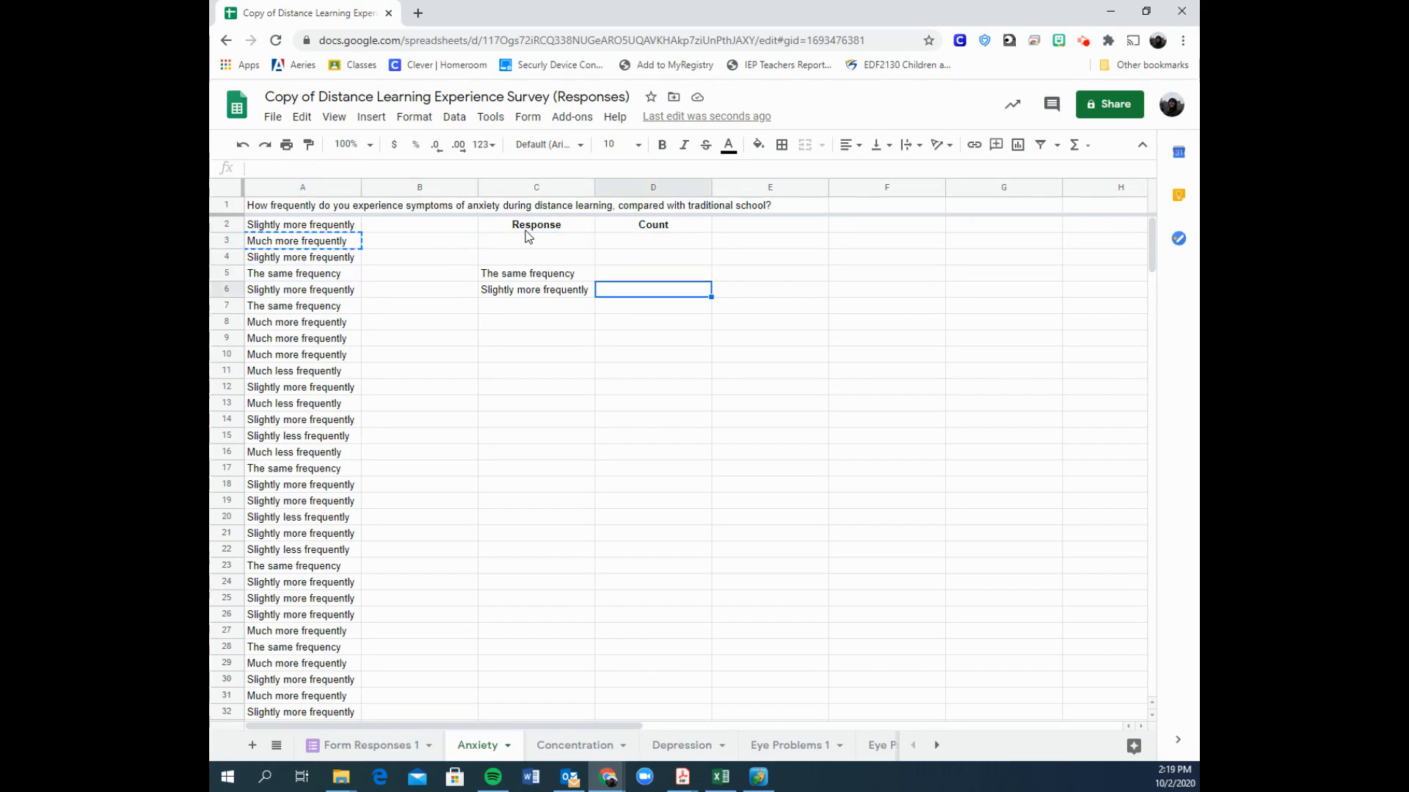
key(Left)
key(Left)
key(Right)
key(Down)
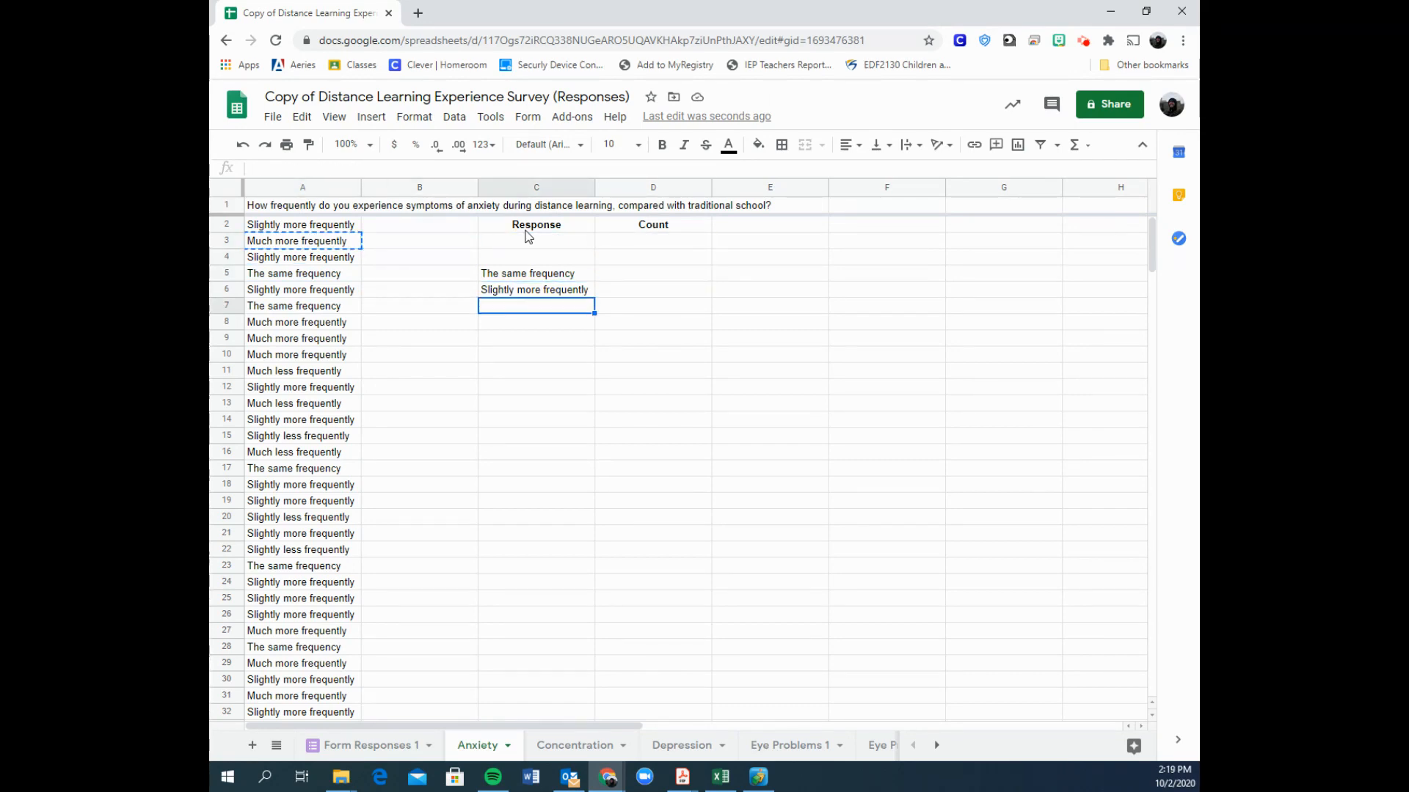
key(ctrl+v)
Copy the answer "Much less frequently" from A13 into C3, directly below the Response header.
key(Left)
key(Left)
key(Down)
key(Down)
key(Down)
key(Down)
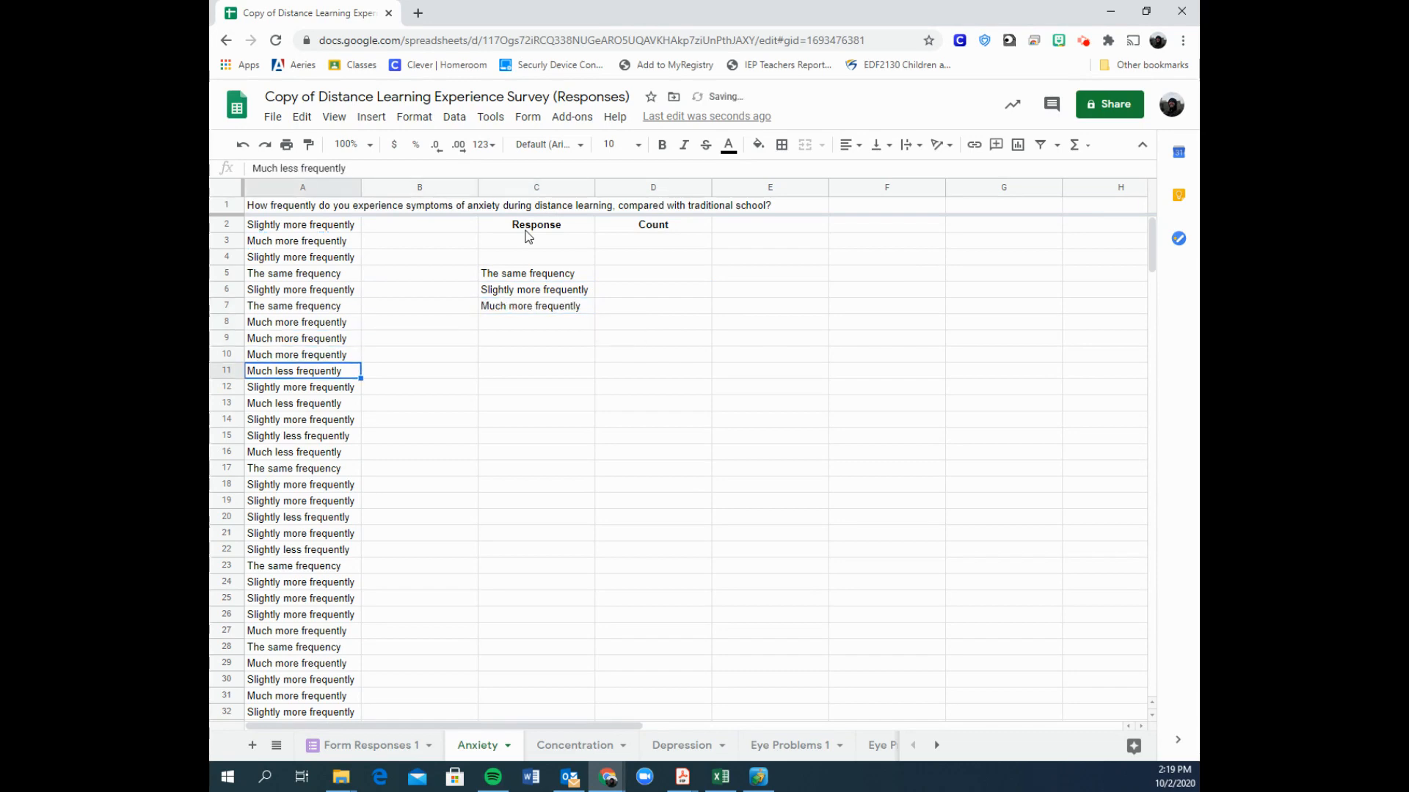
key(Down)
key(Down)
key(ctrl+c)
key(Right)
key(Right)
key(Up)
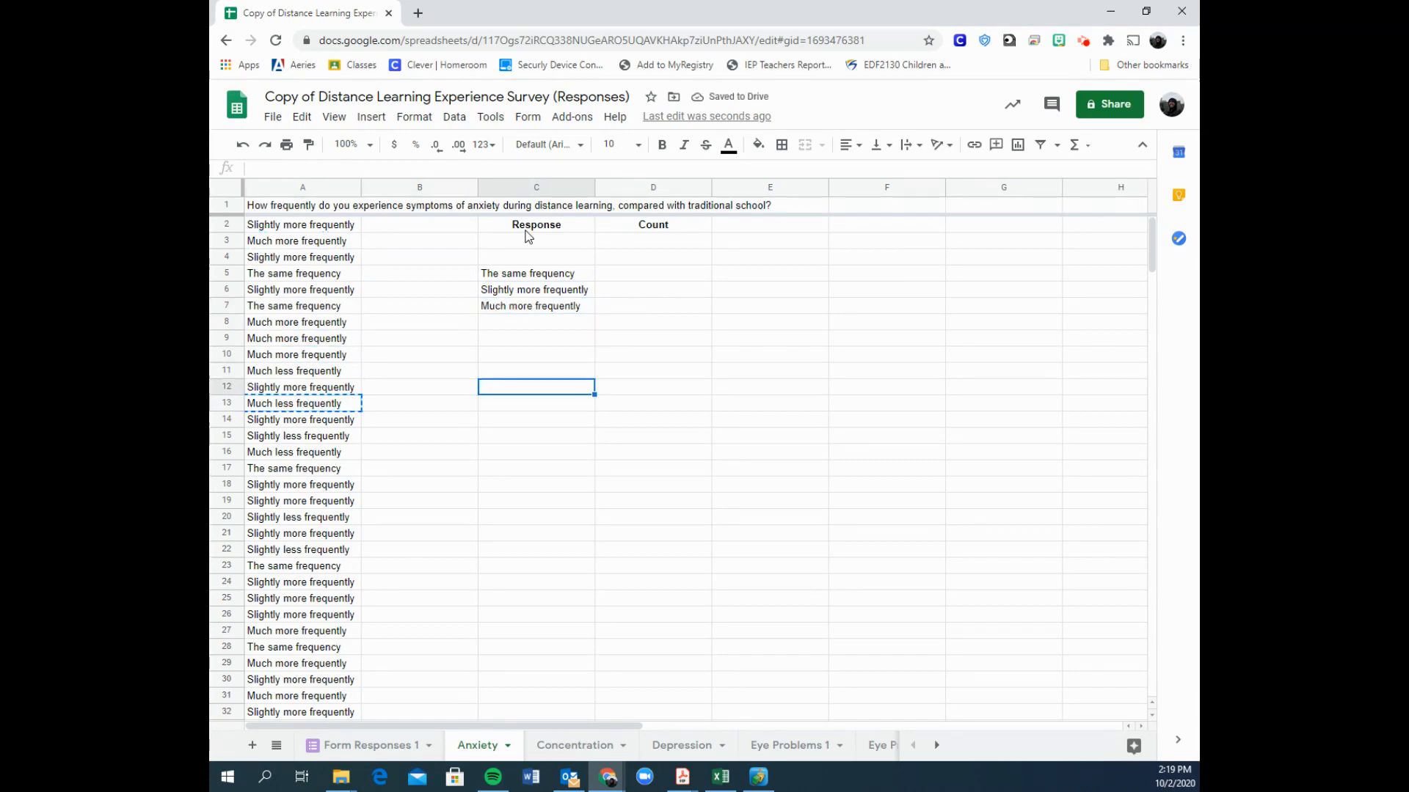
key(Up)
key(Up)
key(Up)
key(Up)
key(Up)
key(Up)
key(Up)
key(Up)
key(Up)
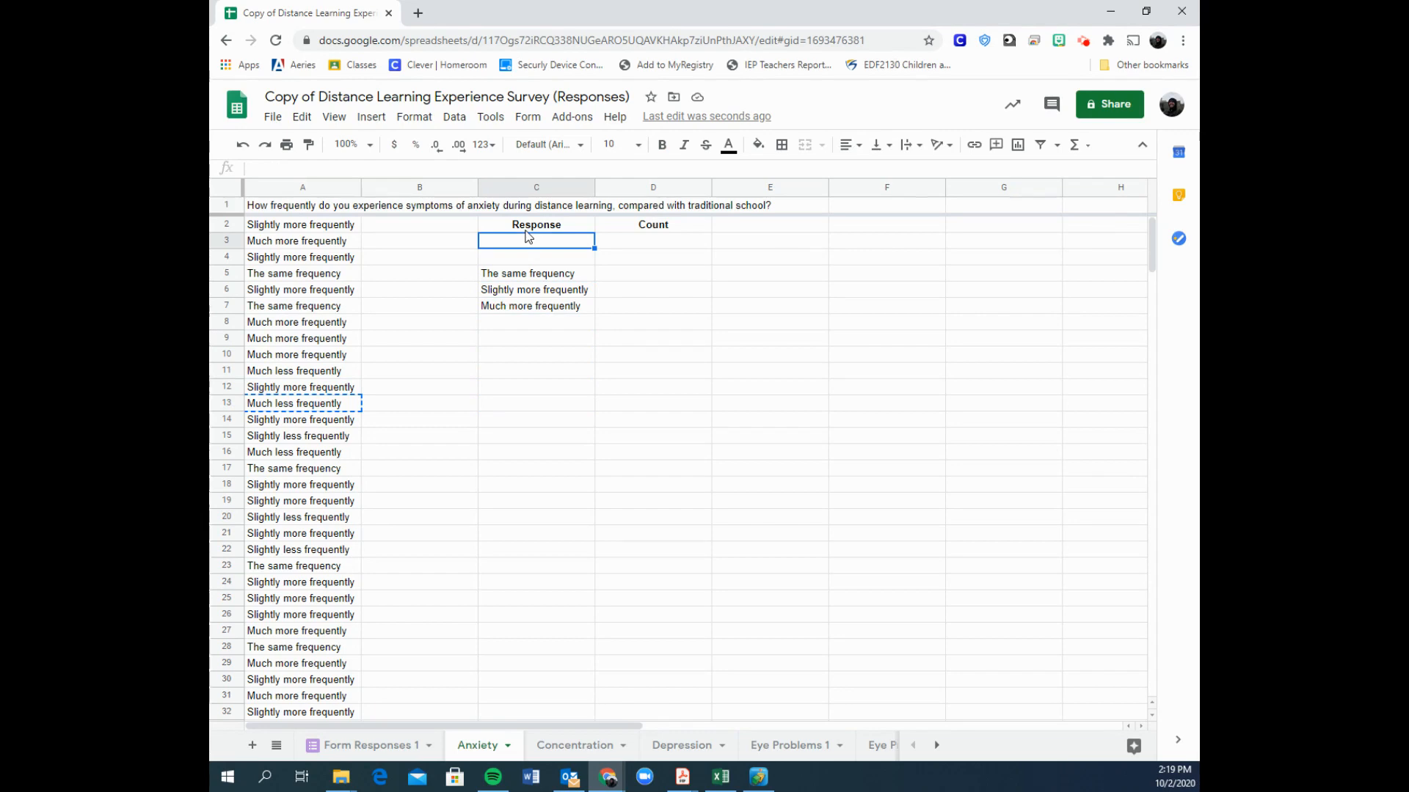
key(ctrl+v)
Copy the answer "Slightly less frequently" from A15 into the empty cell C4 of the Response column.
key(Down)
key(Down)
key(Down)
key(Down)
key(Down)
key(Down)
key(Down)
key(Down)
key(Down)
key(Down)
key(Down)
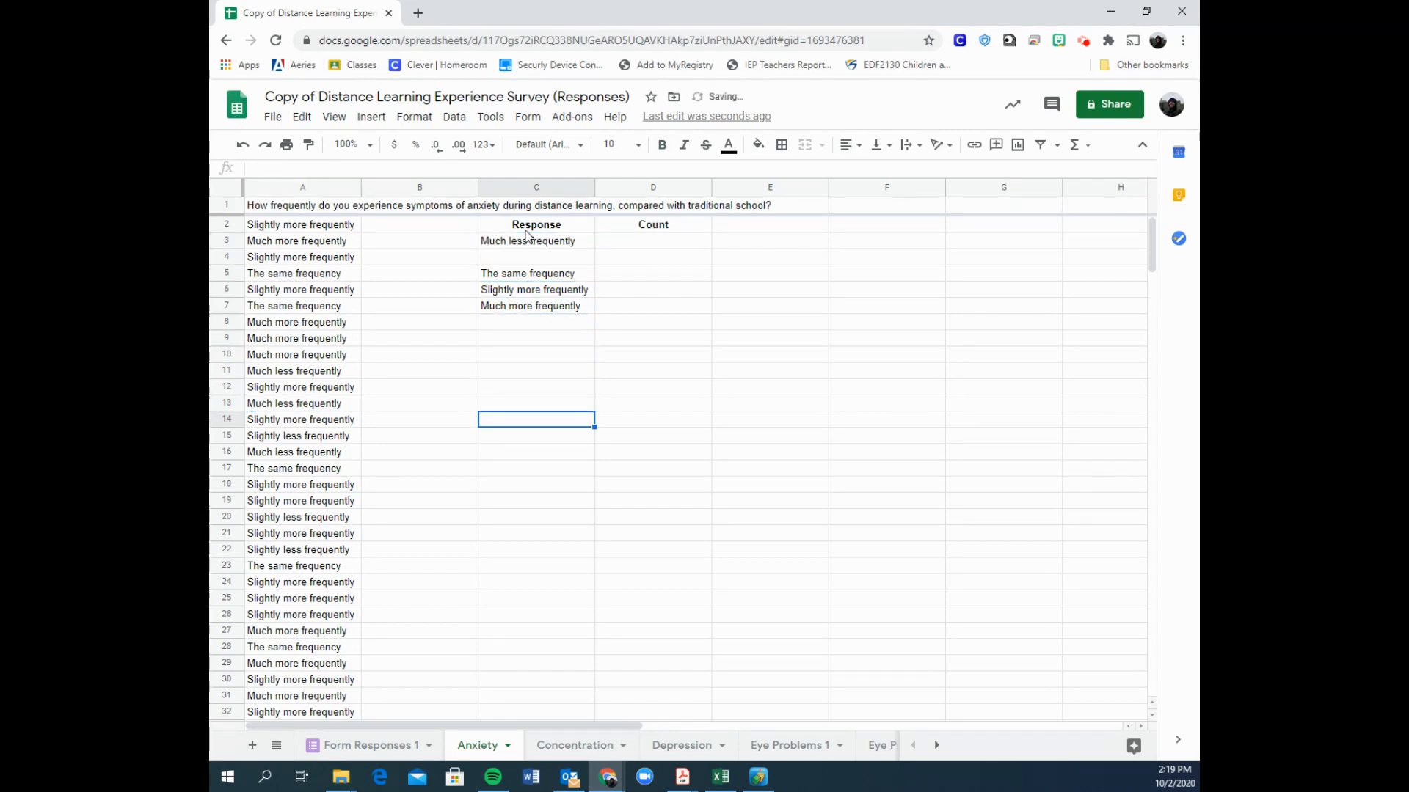
key(Down)
key(Left)
key(Left)
key(ctrl+c)
key(Right)
key(Right)
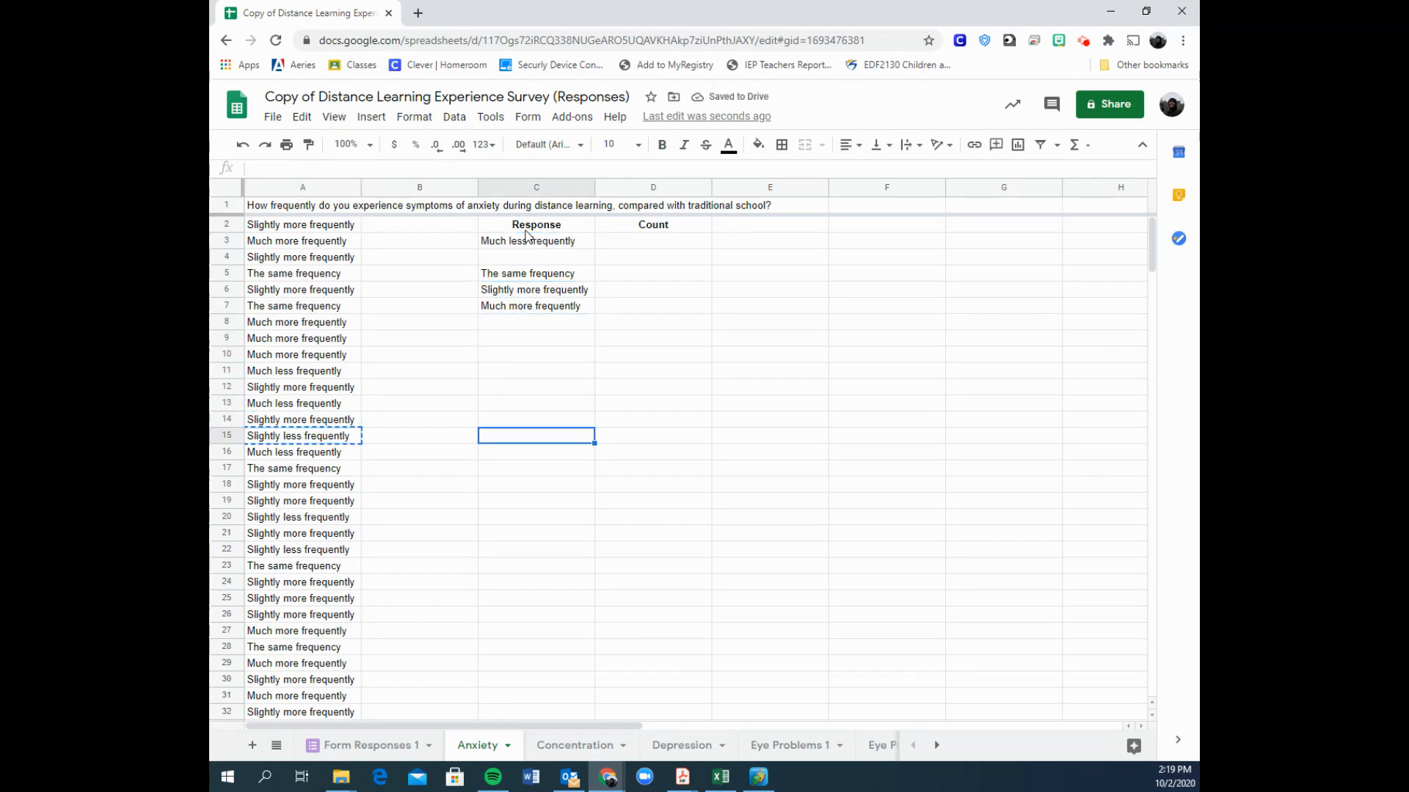
key(Up)
key(Up)
key(Up)
key(Up)
key(Up)
key(Up)
key(Up)
key(Up)
key(Up)
key(Up)
key(Up)
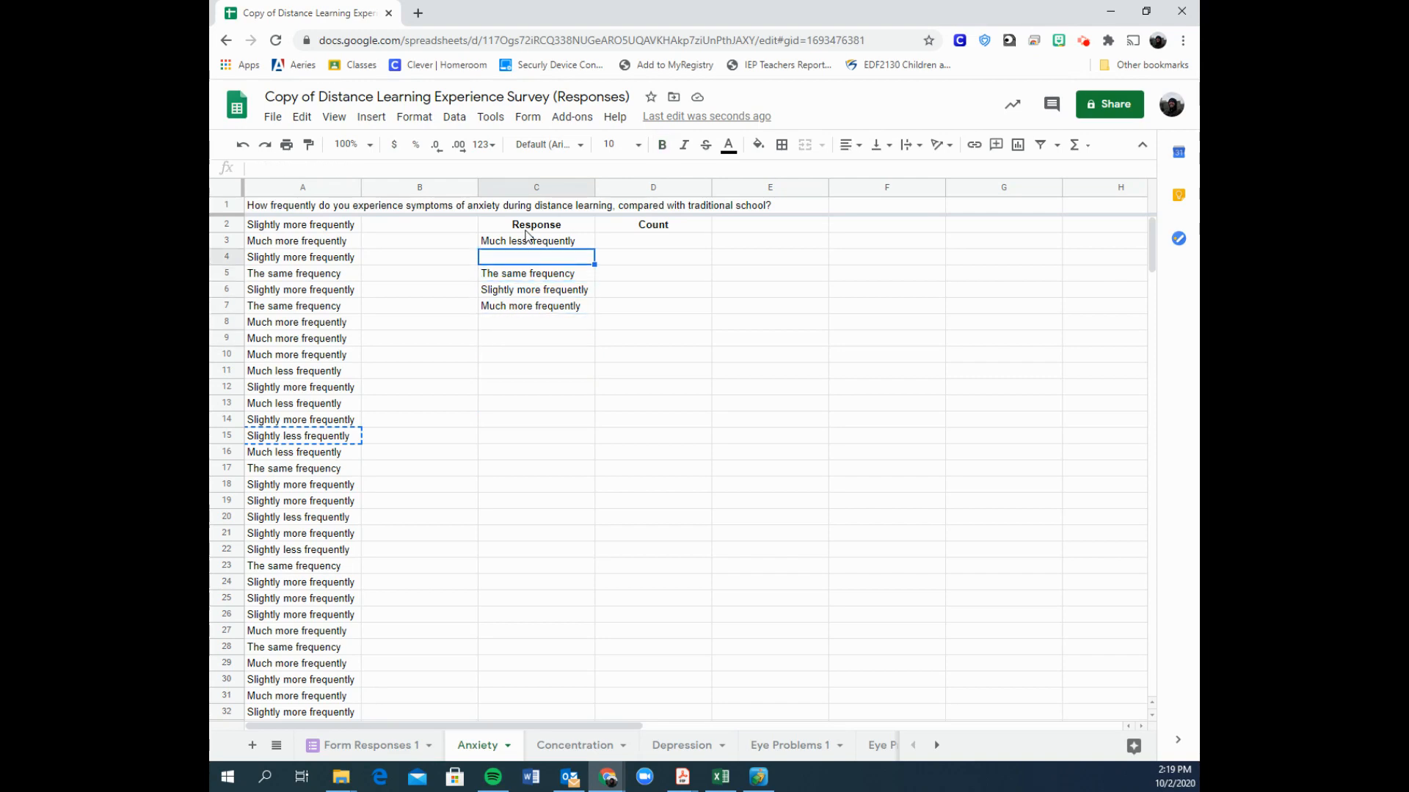
key(ctrl+v)
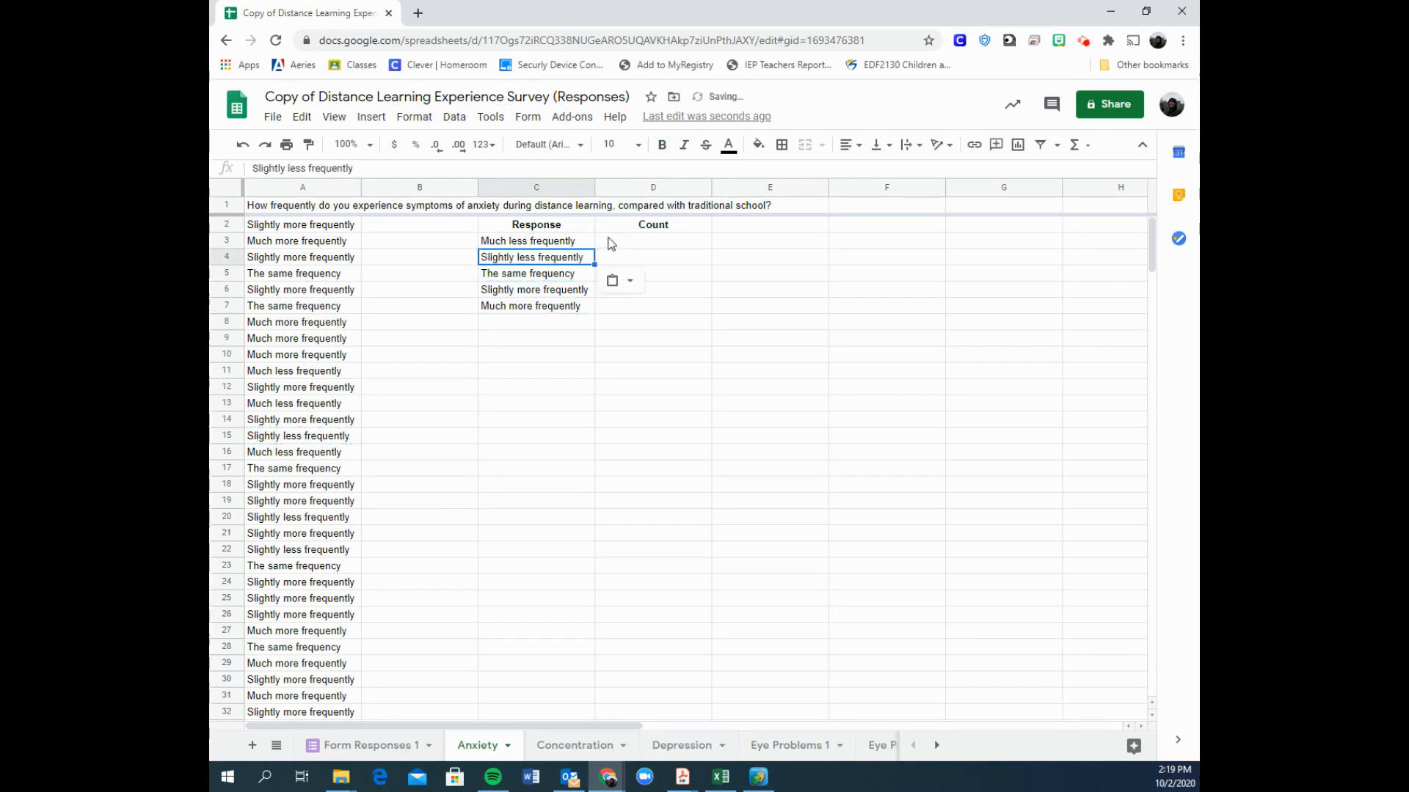
Begin a COUNTIF formula in D3 that uses the open-ended range A2:A of survey answers.
key(Up)
key(Right)
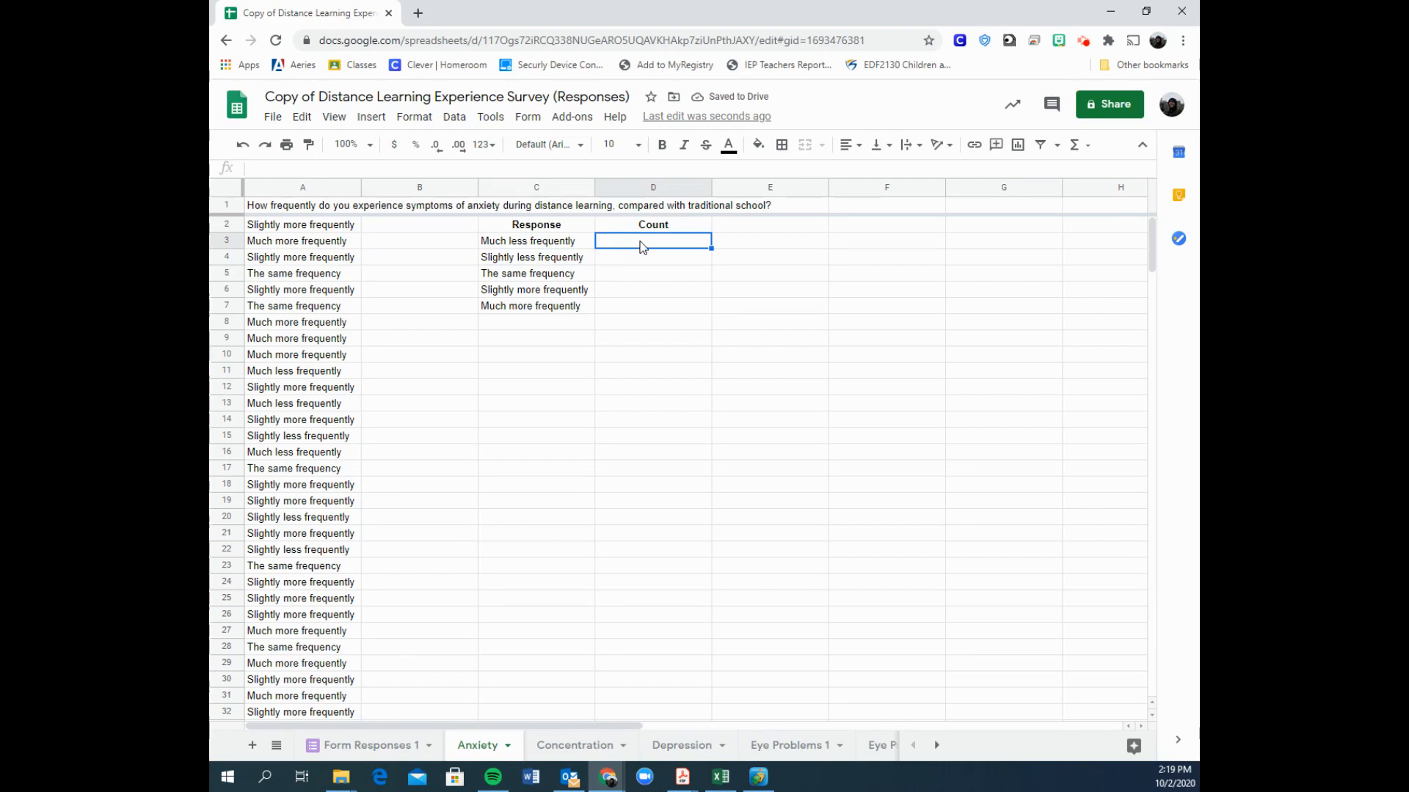
click(565, 244)
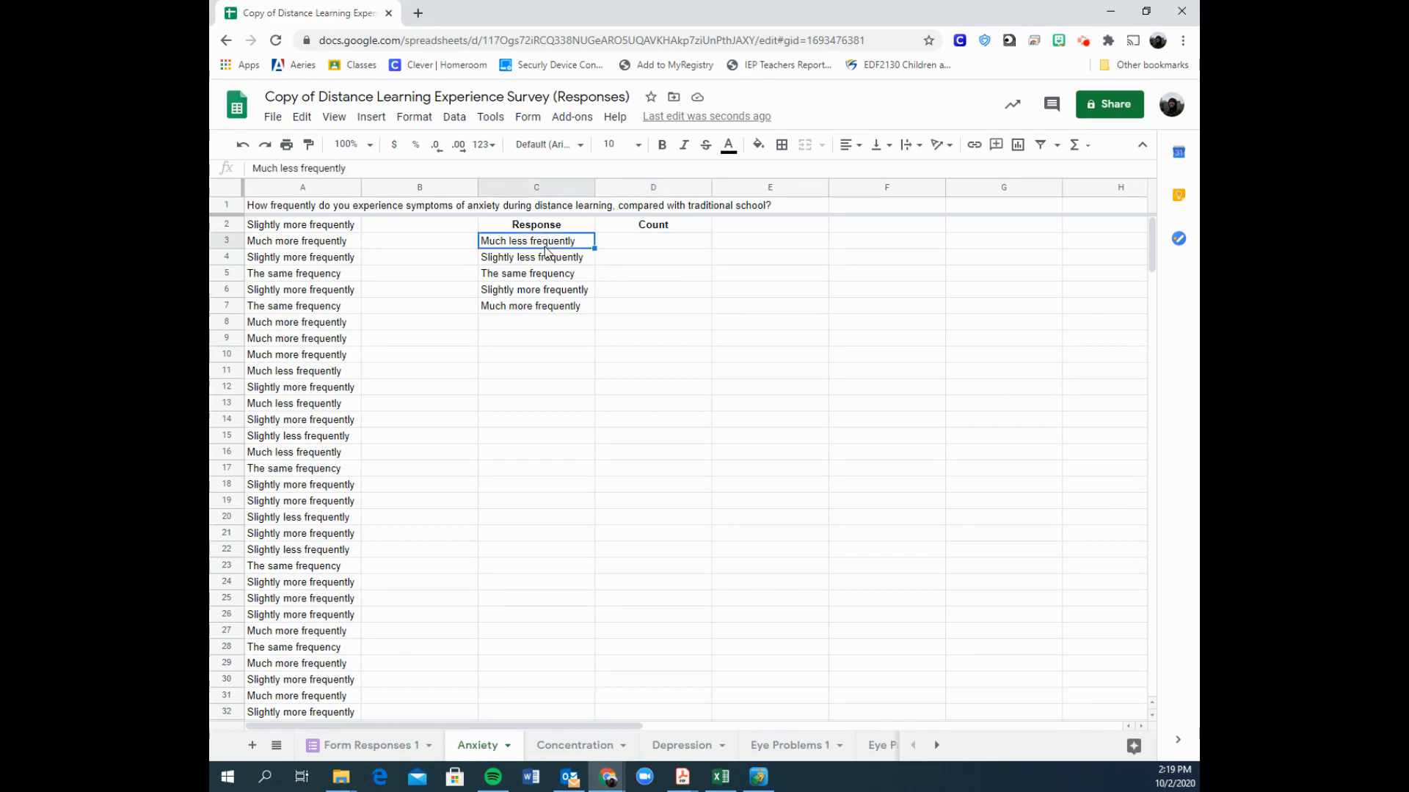
click(614, 240)
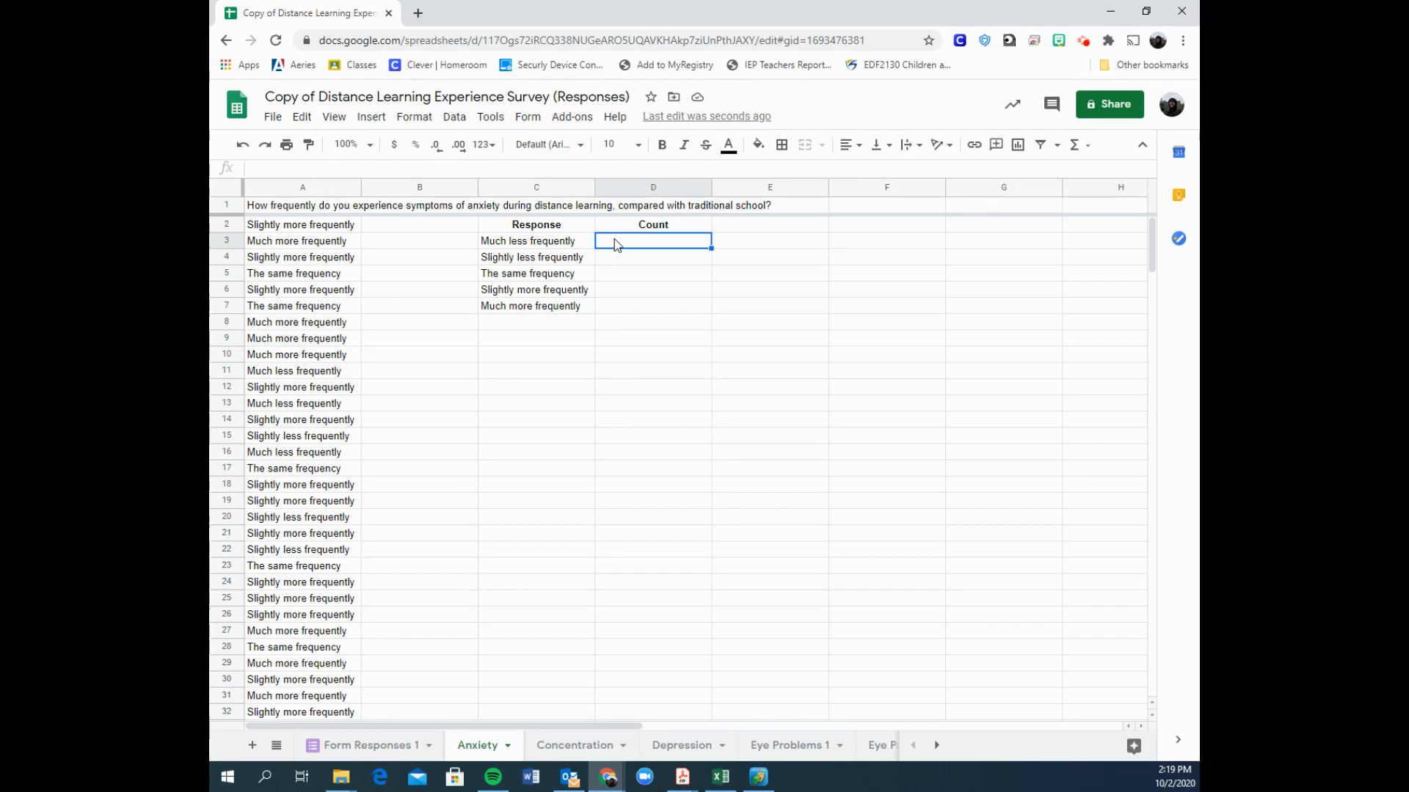
text(=)
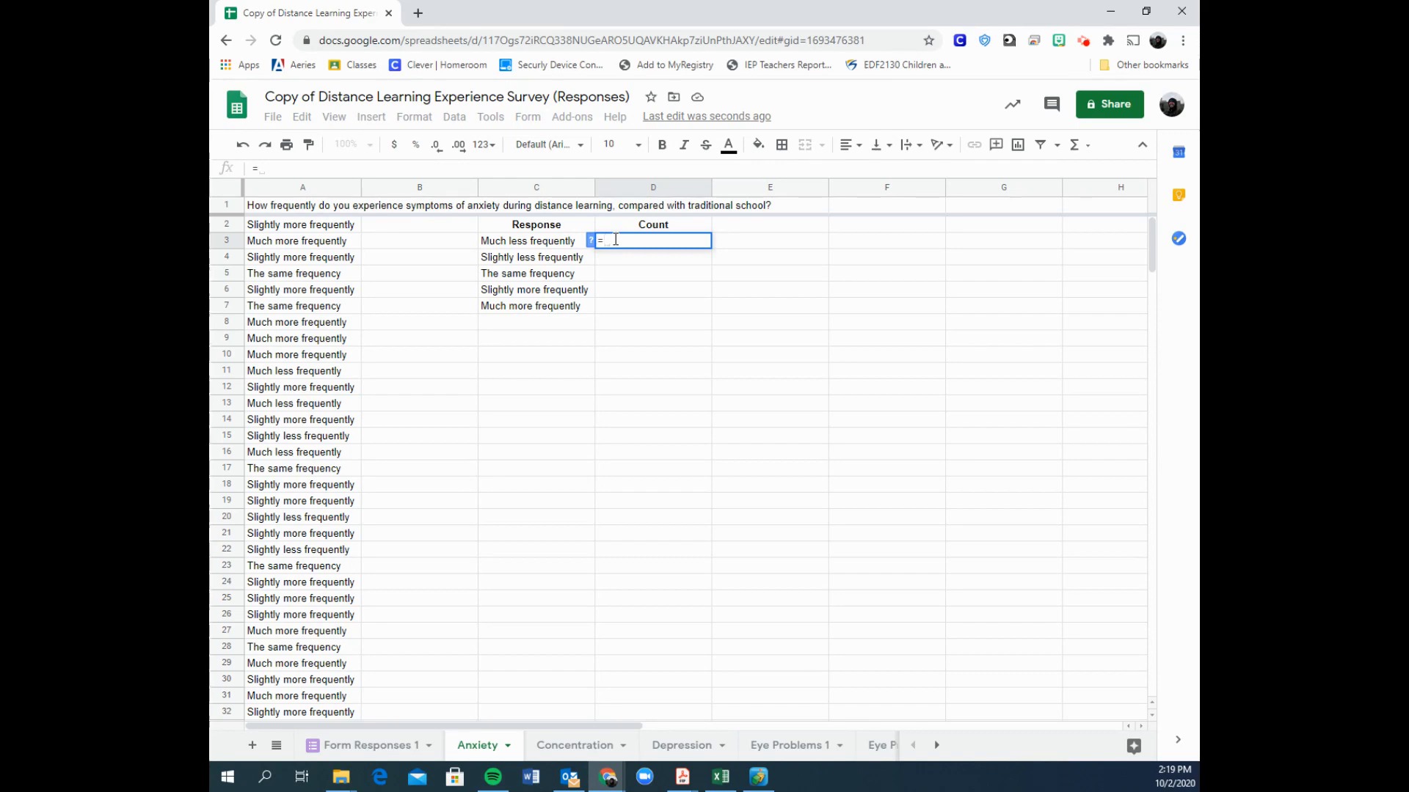
text(countif)
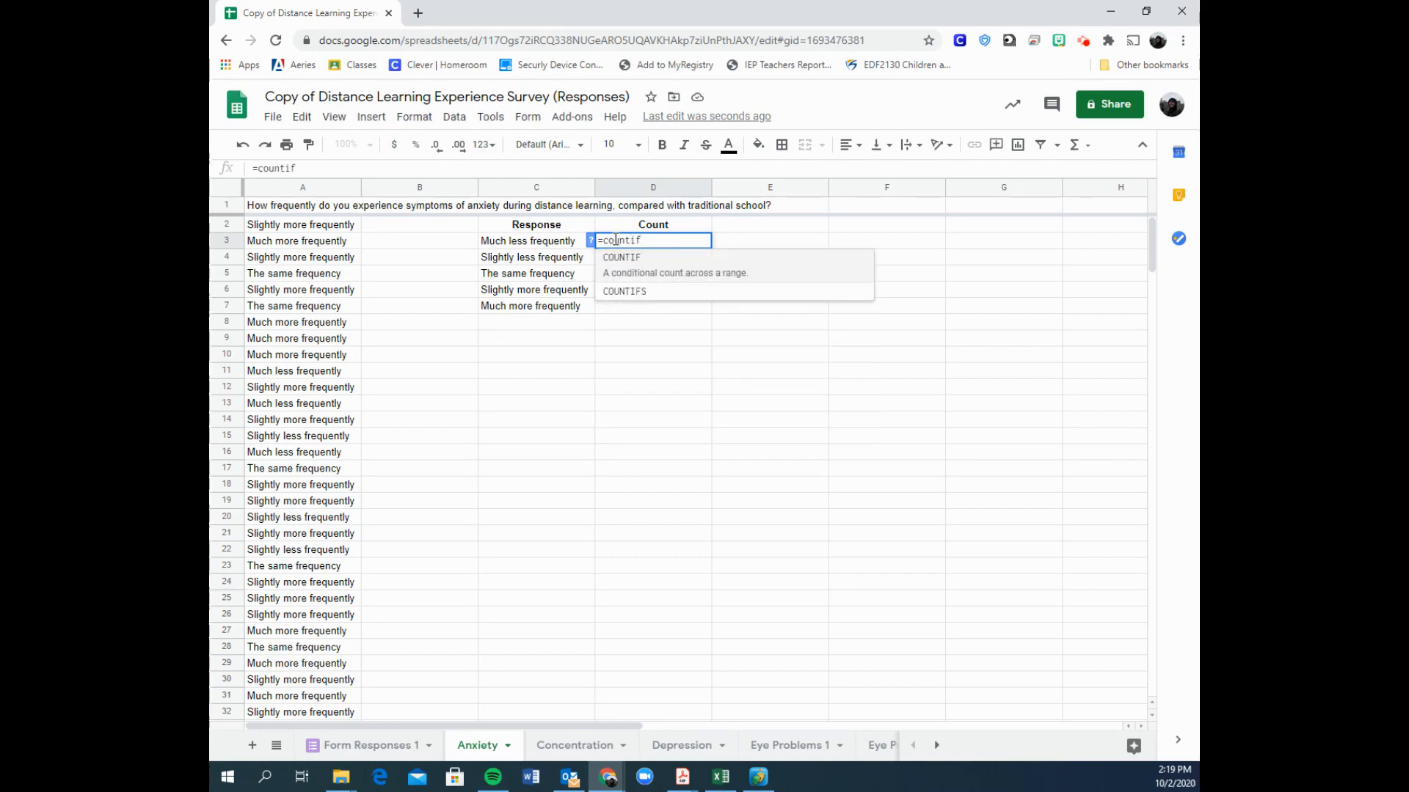
text(()
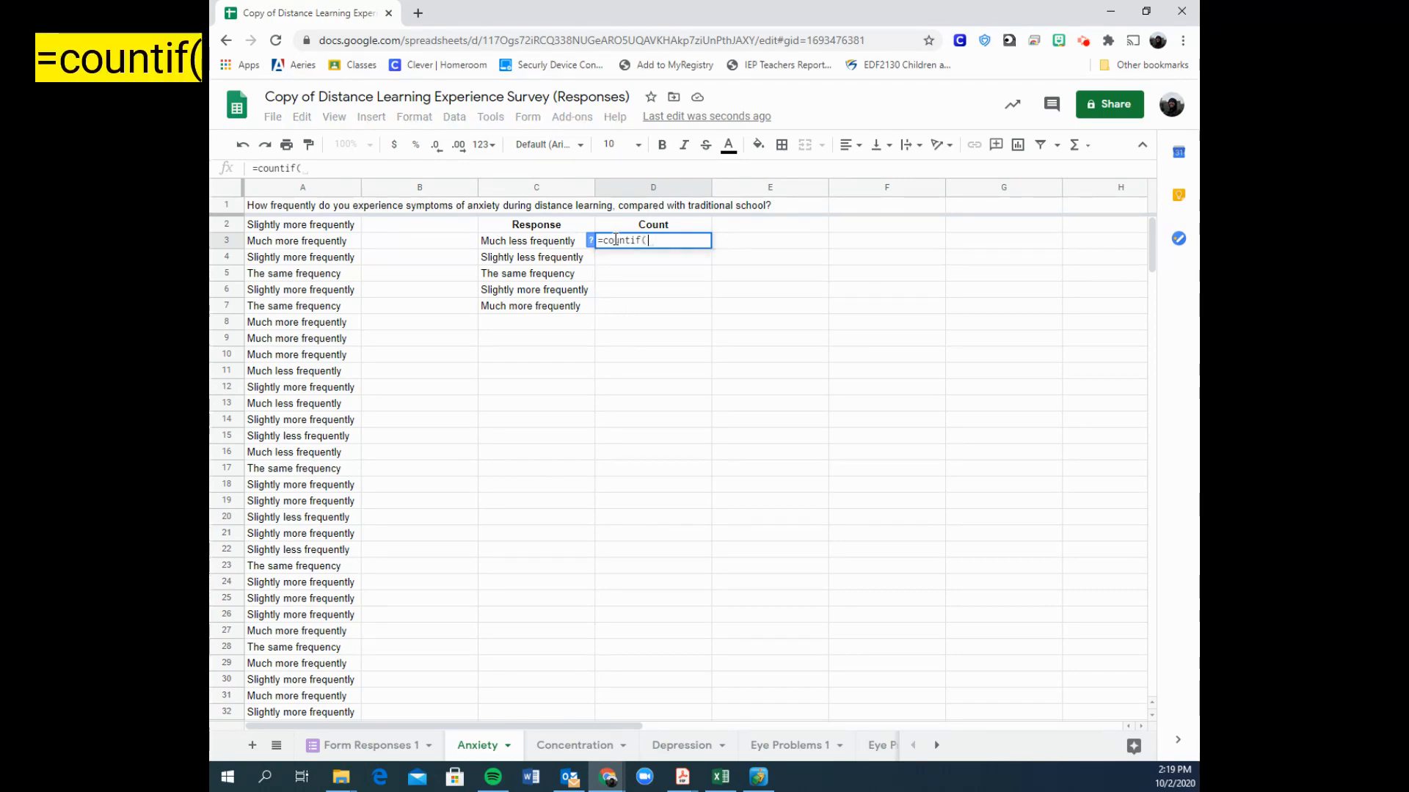
text(a2)
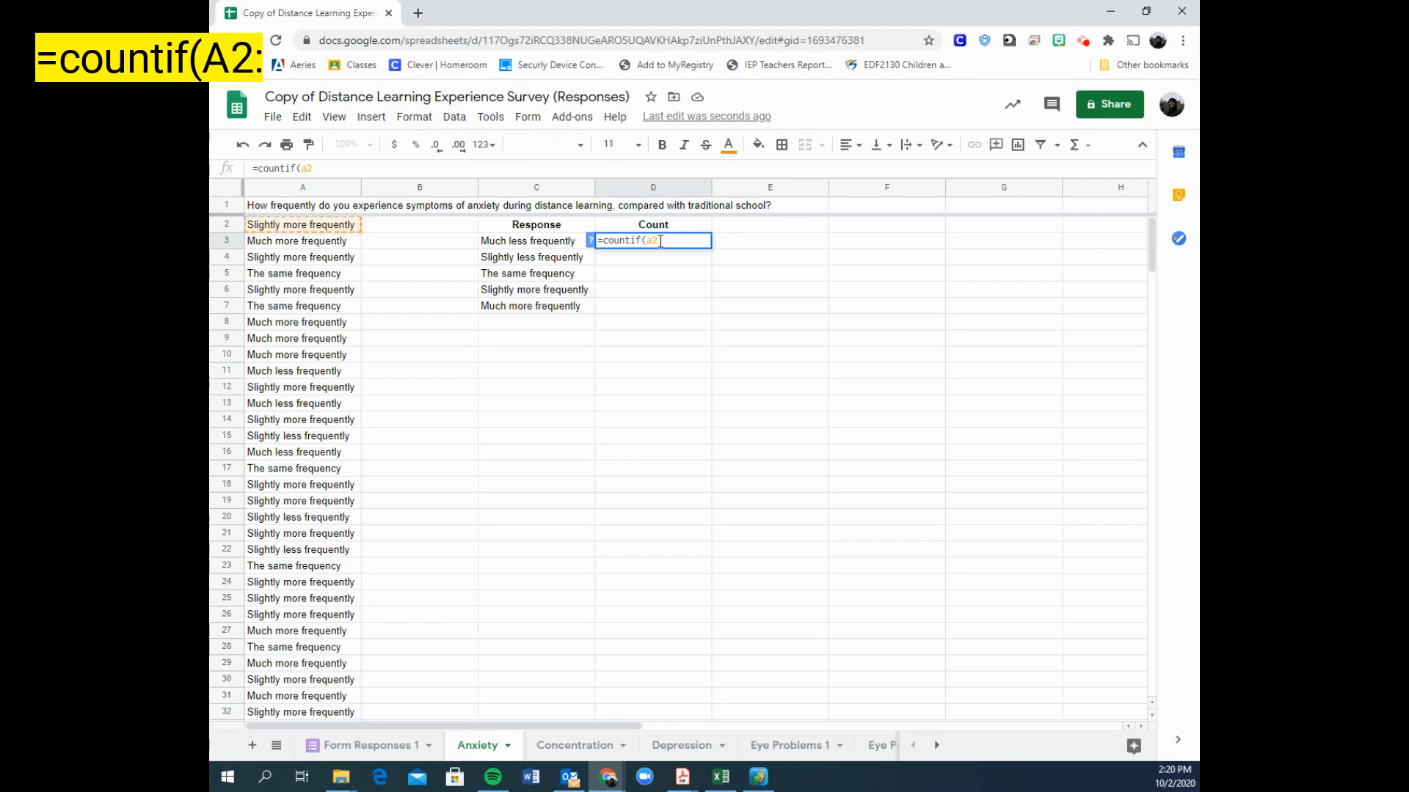
text(:)
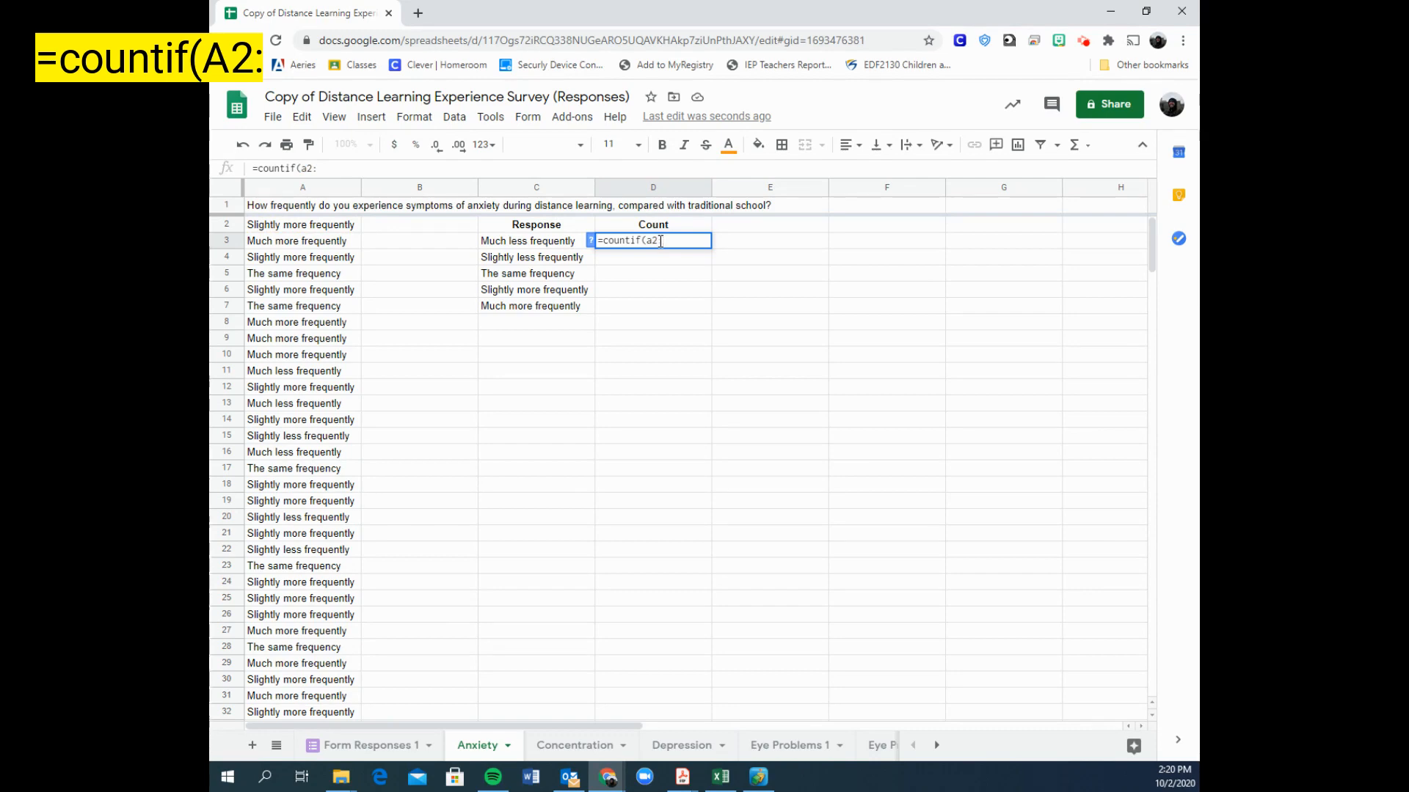
text(a)
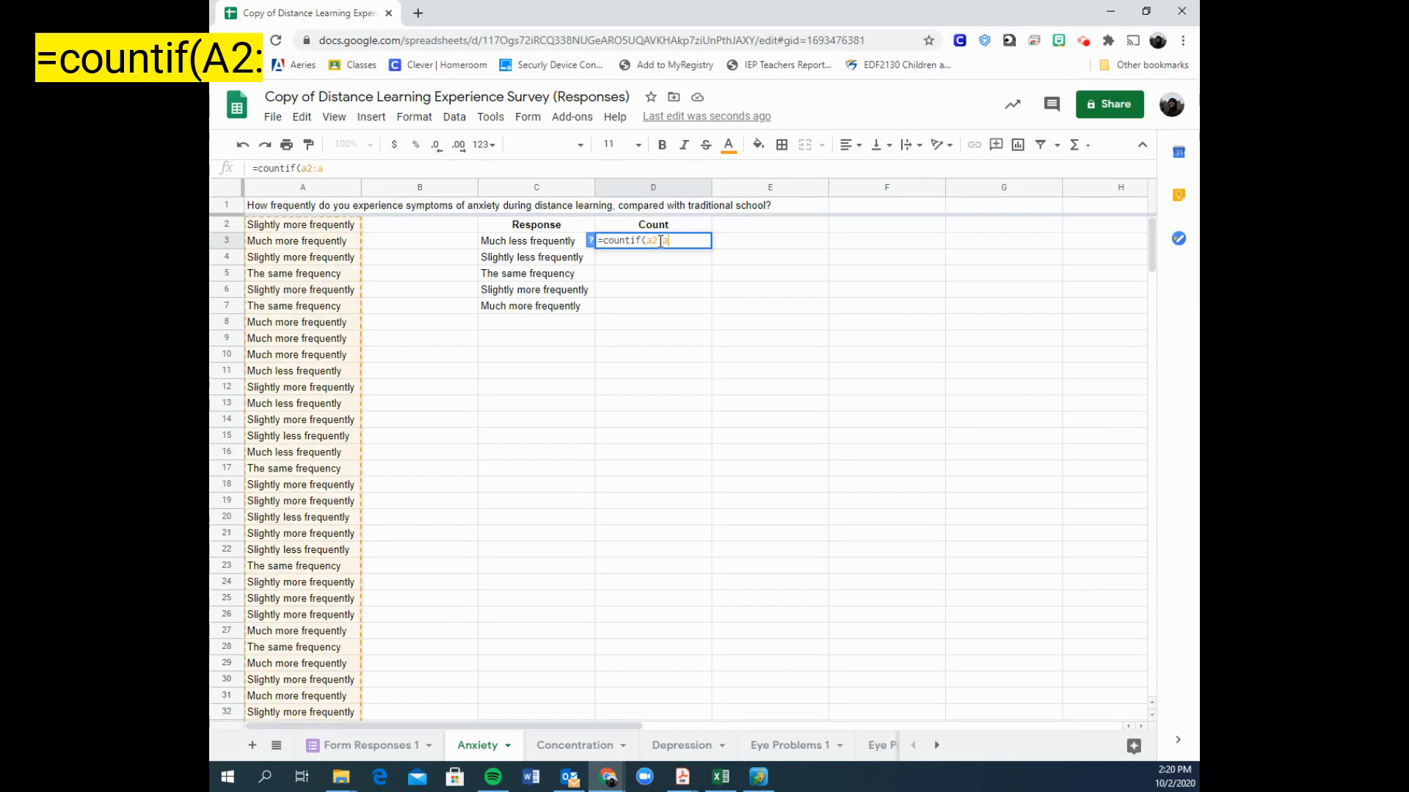
text(161)
key(BackSpace)
key(BackSpace)
key(BackSpace)
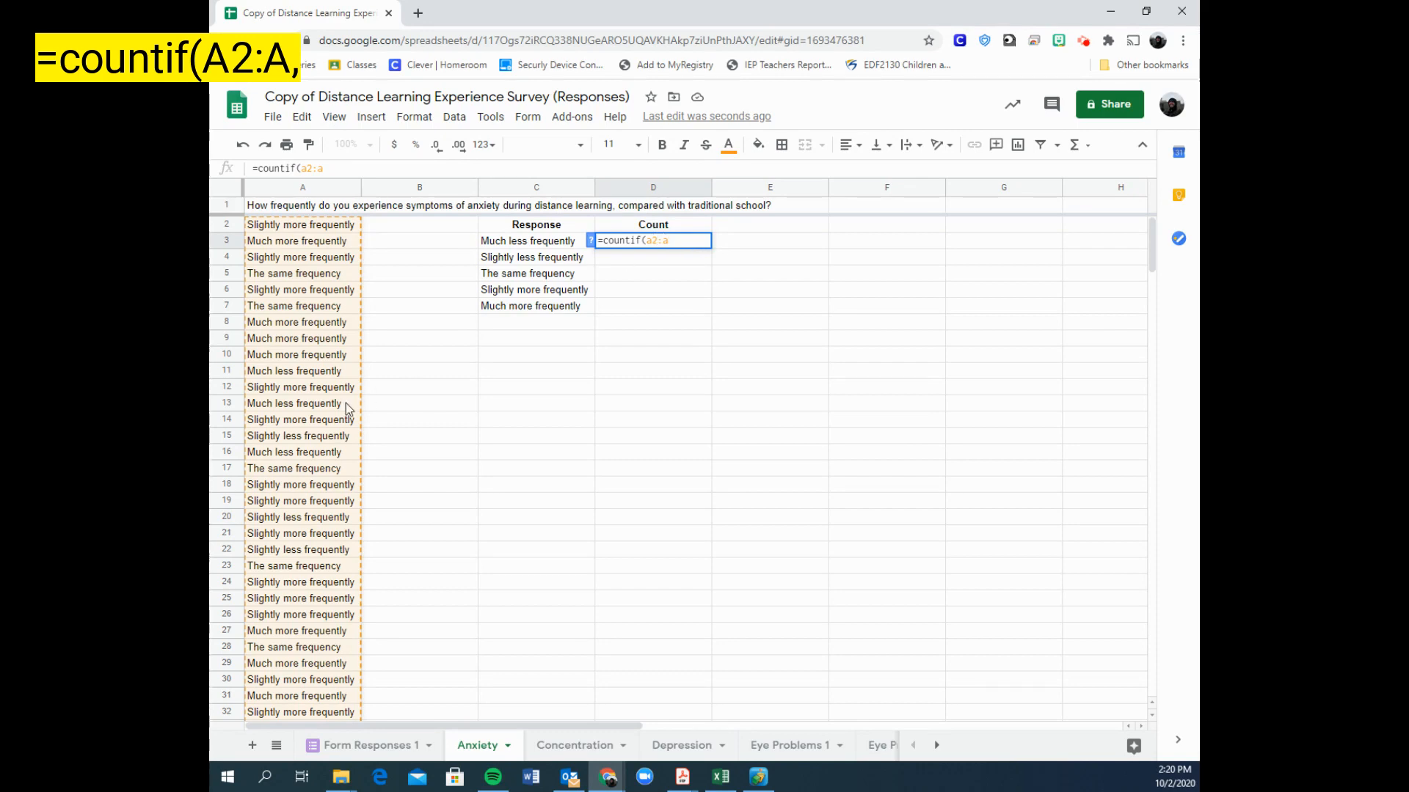
Check how far the A2:A range extends, and complete the D3 formula with criterion C3 as =countif(A2:A, C3).
scroll(345, 407, down, 12)
scroll(345, 403, down, 20)
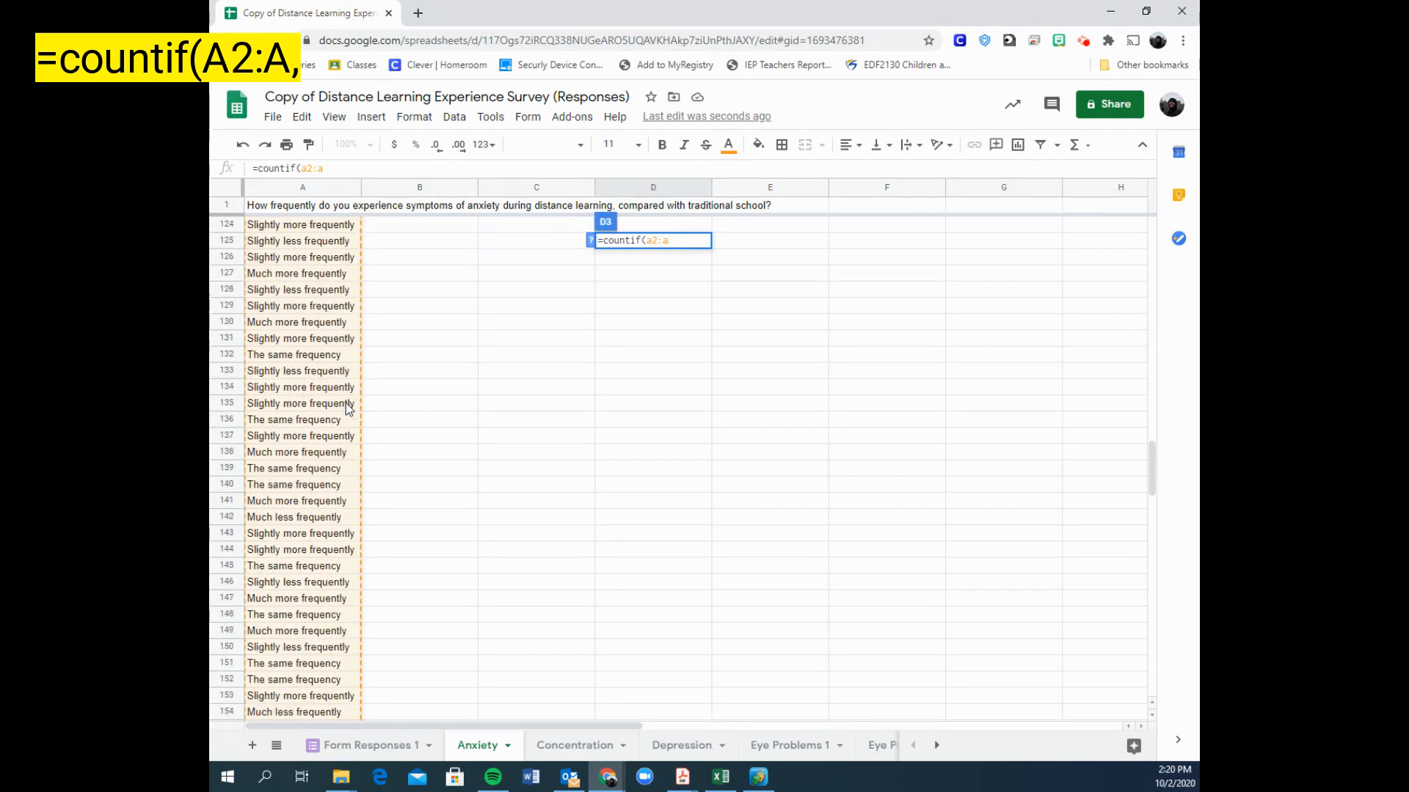
scroll(345, 406, down, 12)
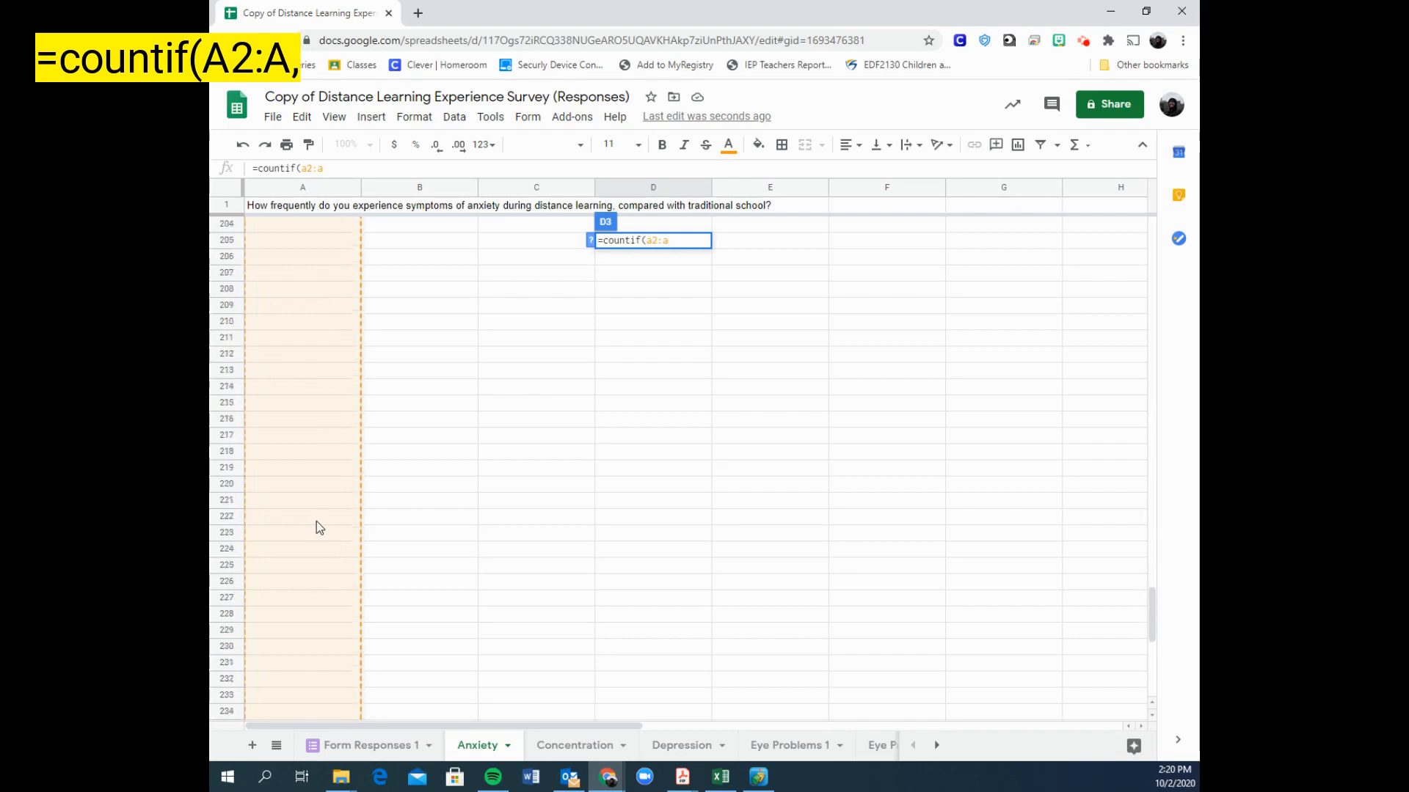
scroll(315, 531, up, 20)
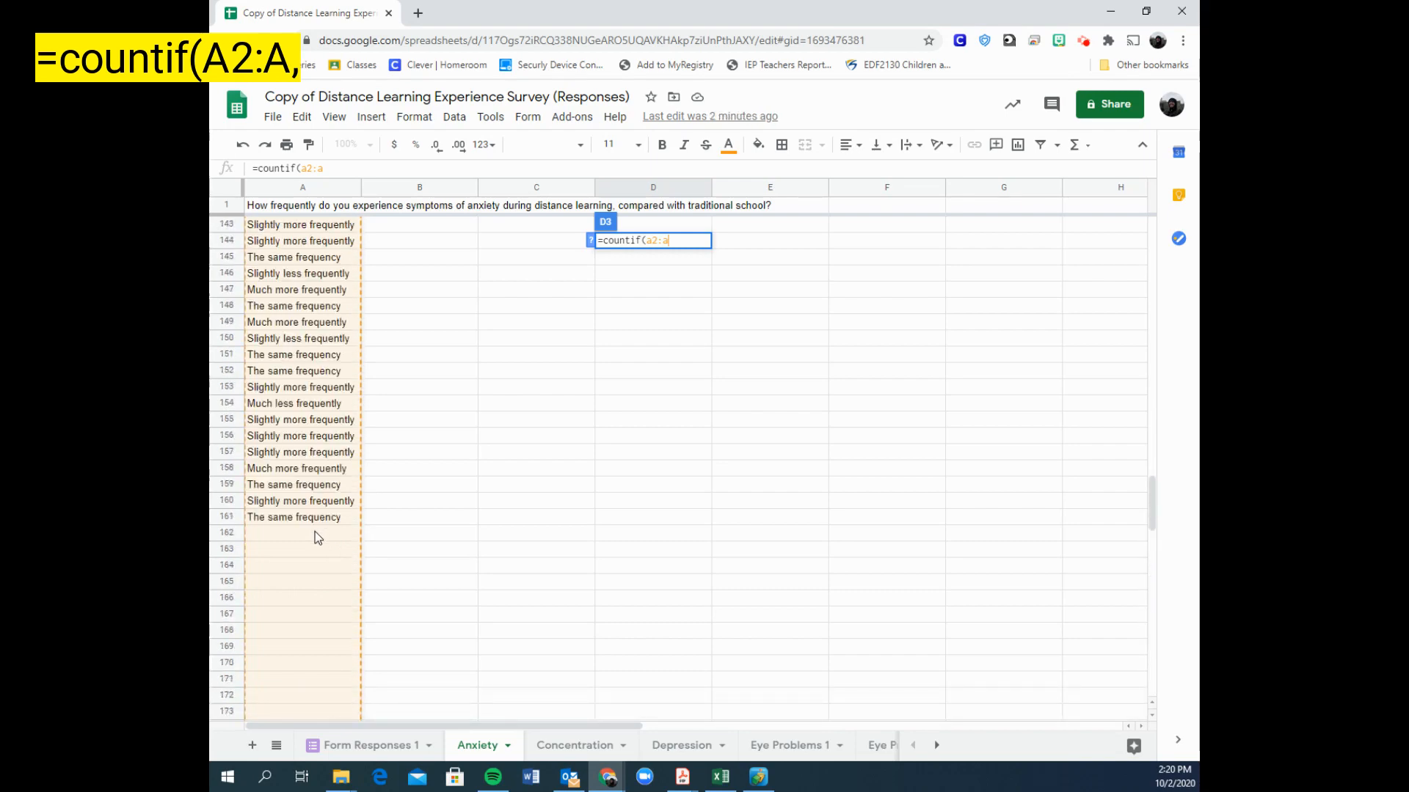
scroll(317, 538, up, 10)
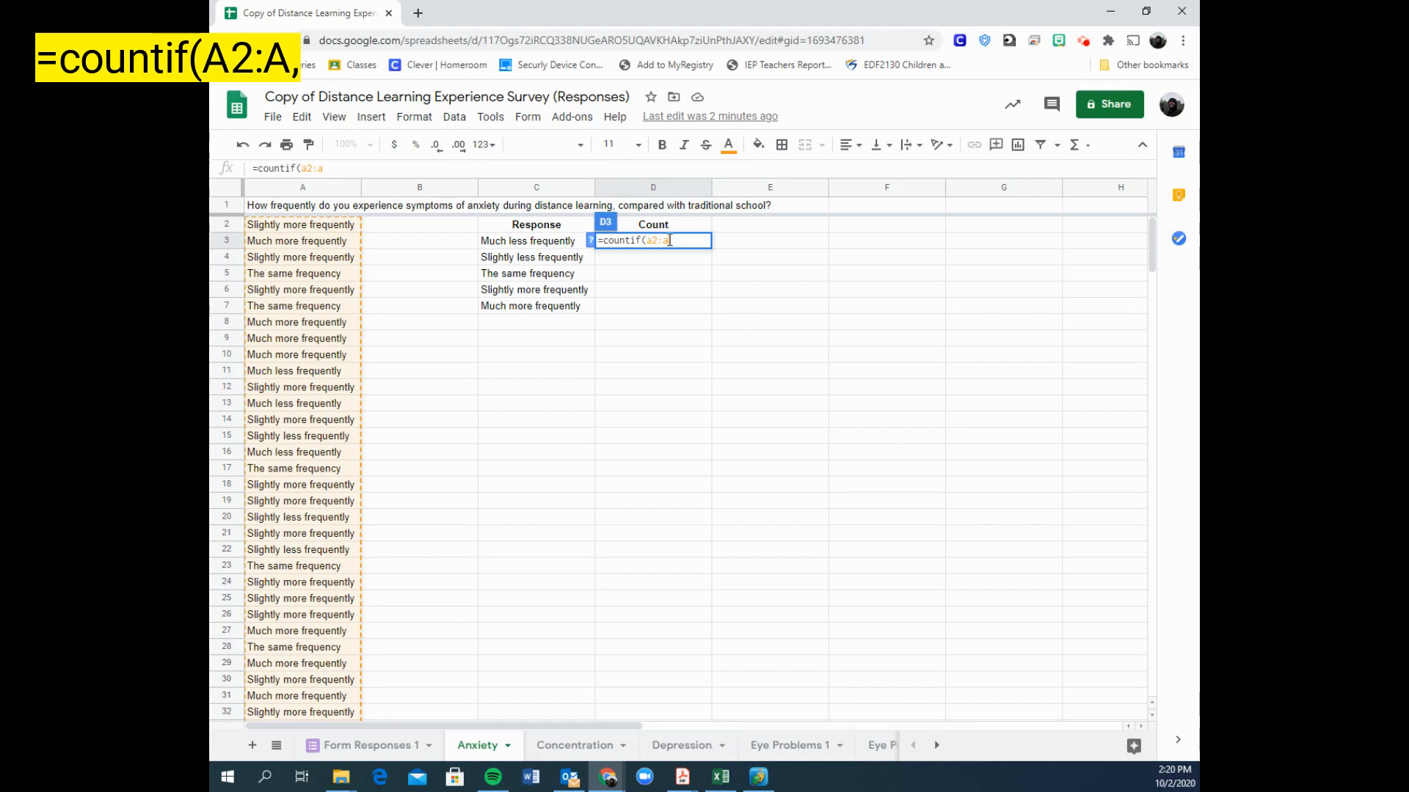
text(,)
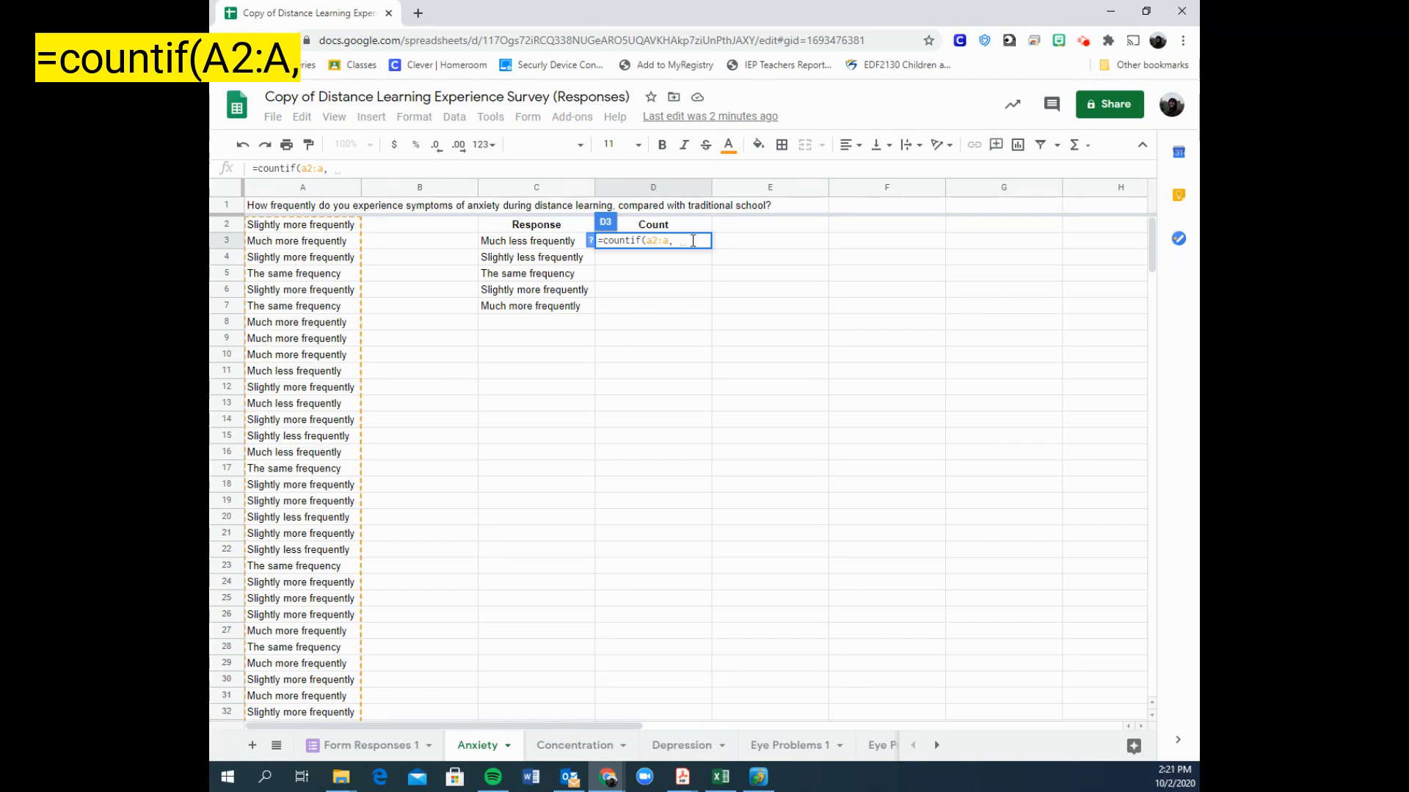
click(525, 247)
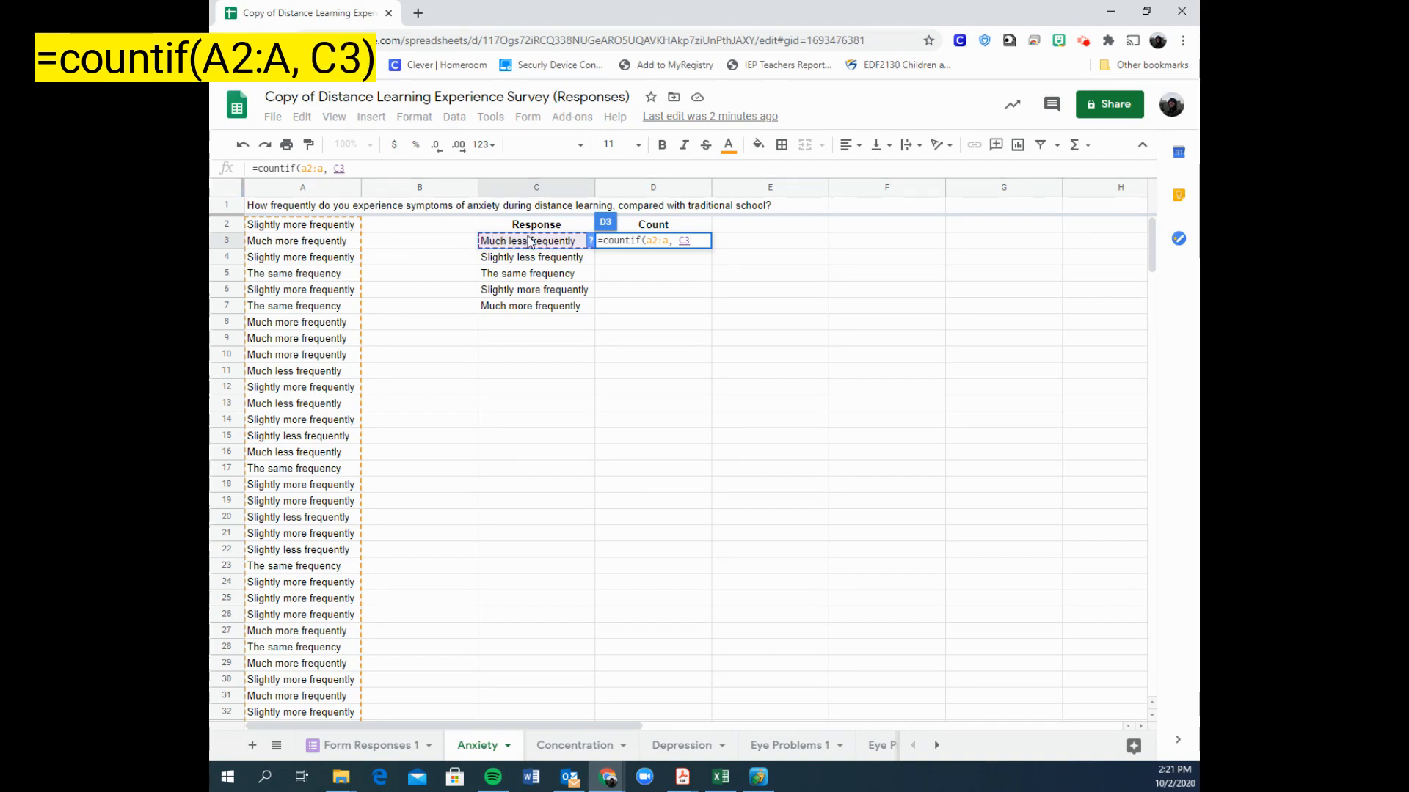
text())
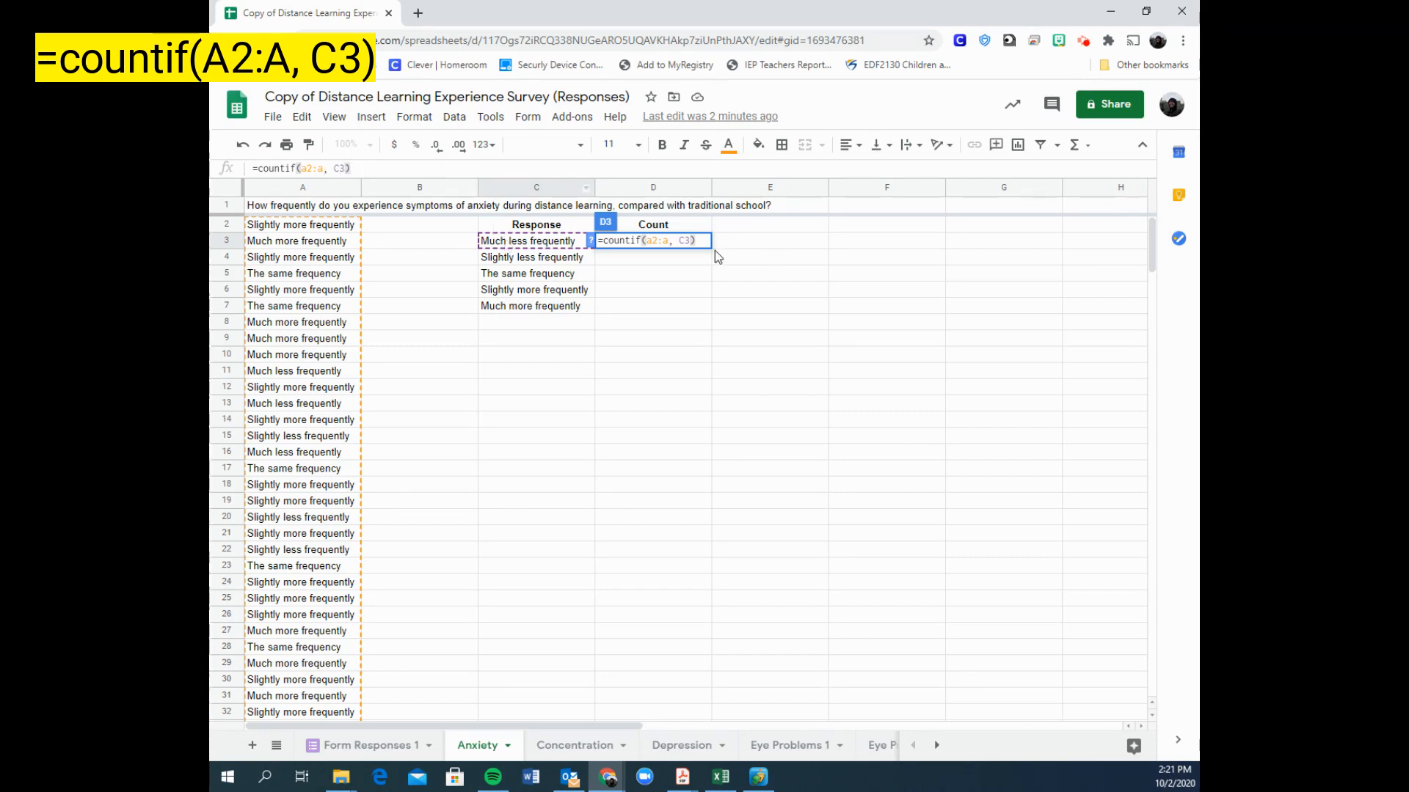
key(Return)
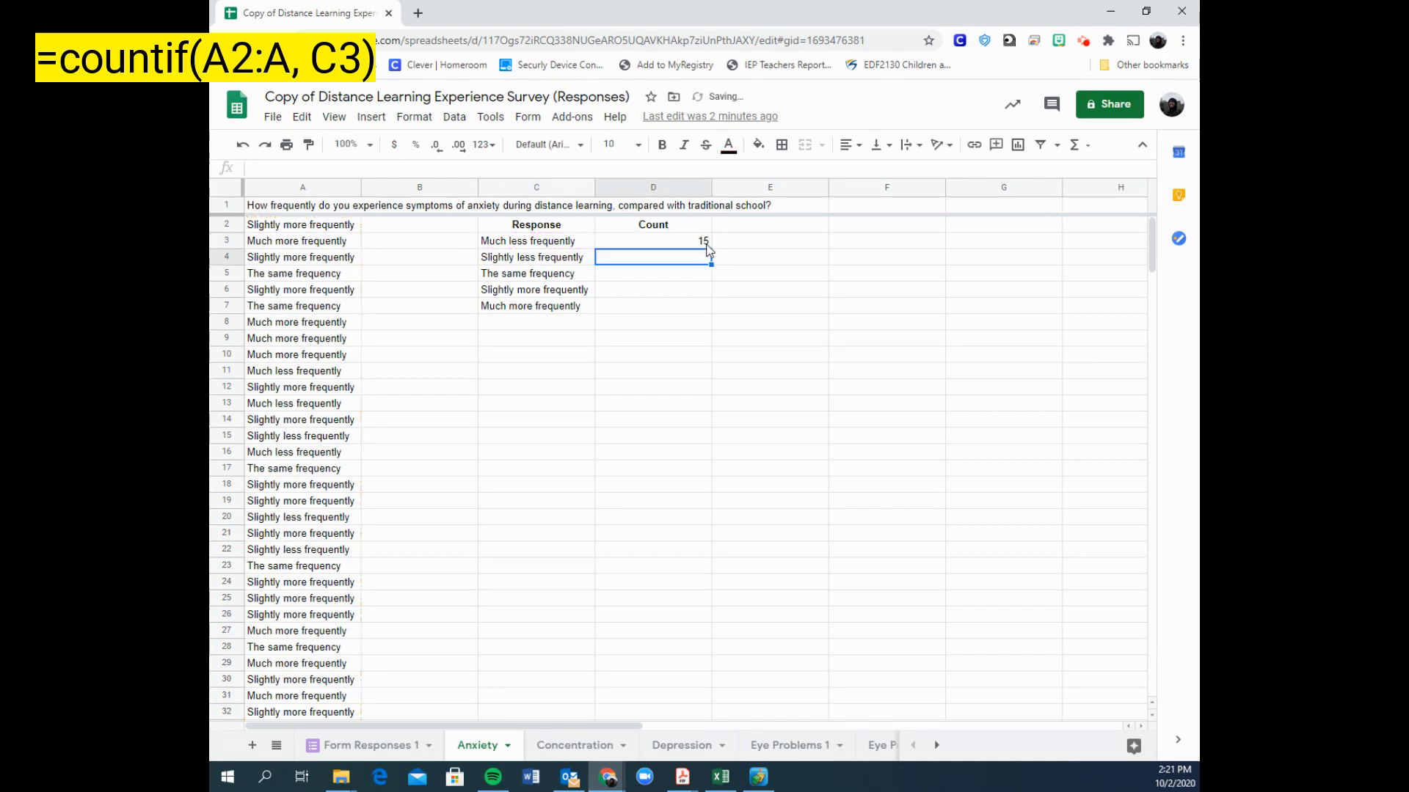
click(646, 244)
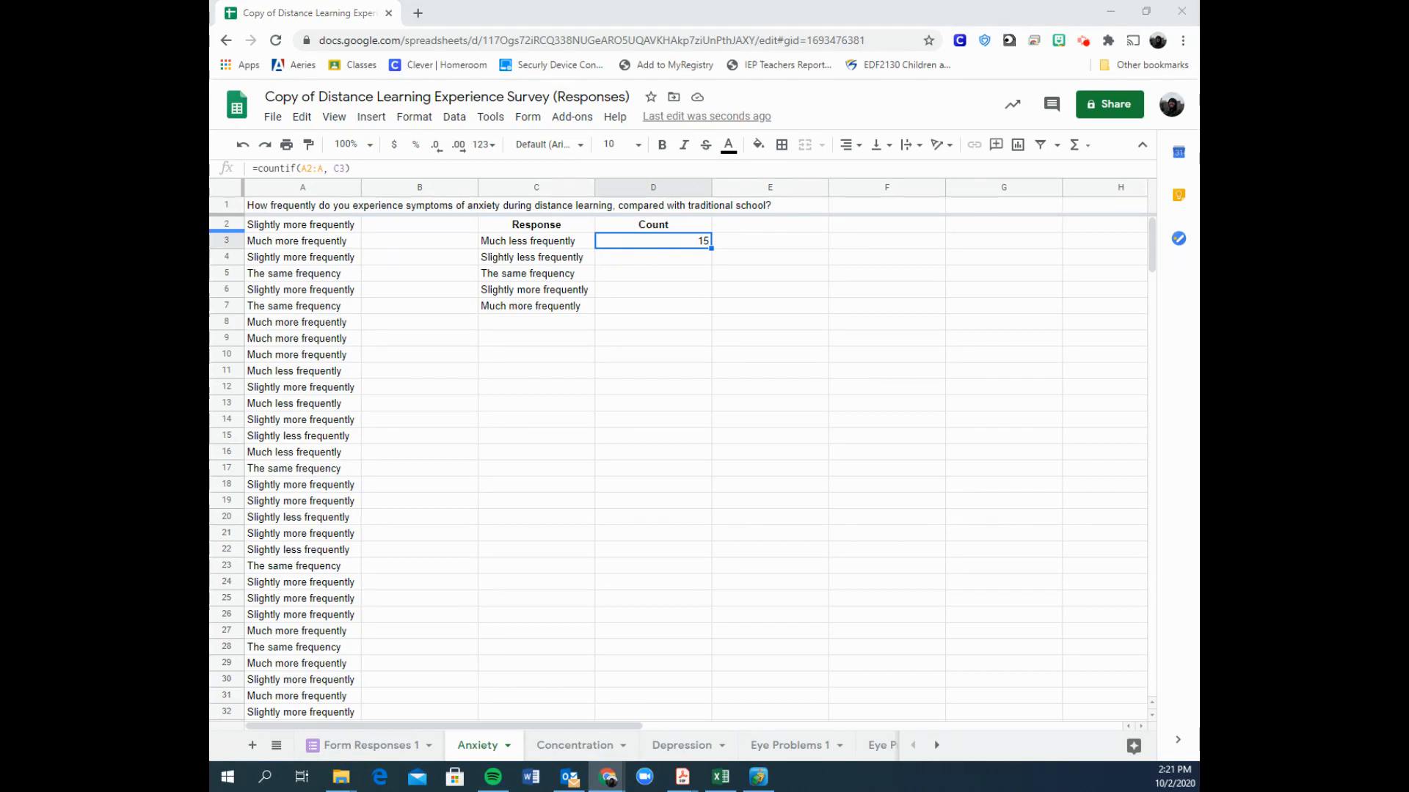
Enter the formula =countif(a2:a, c4) in D4 to count the "Slightly less frequently" answers.
click(690, 261)
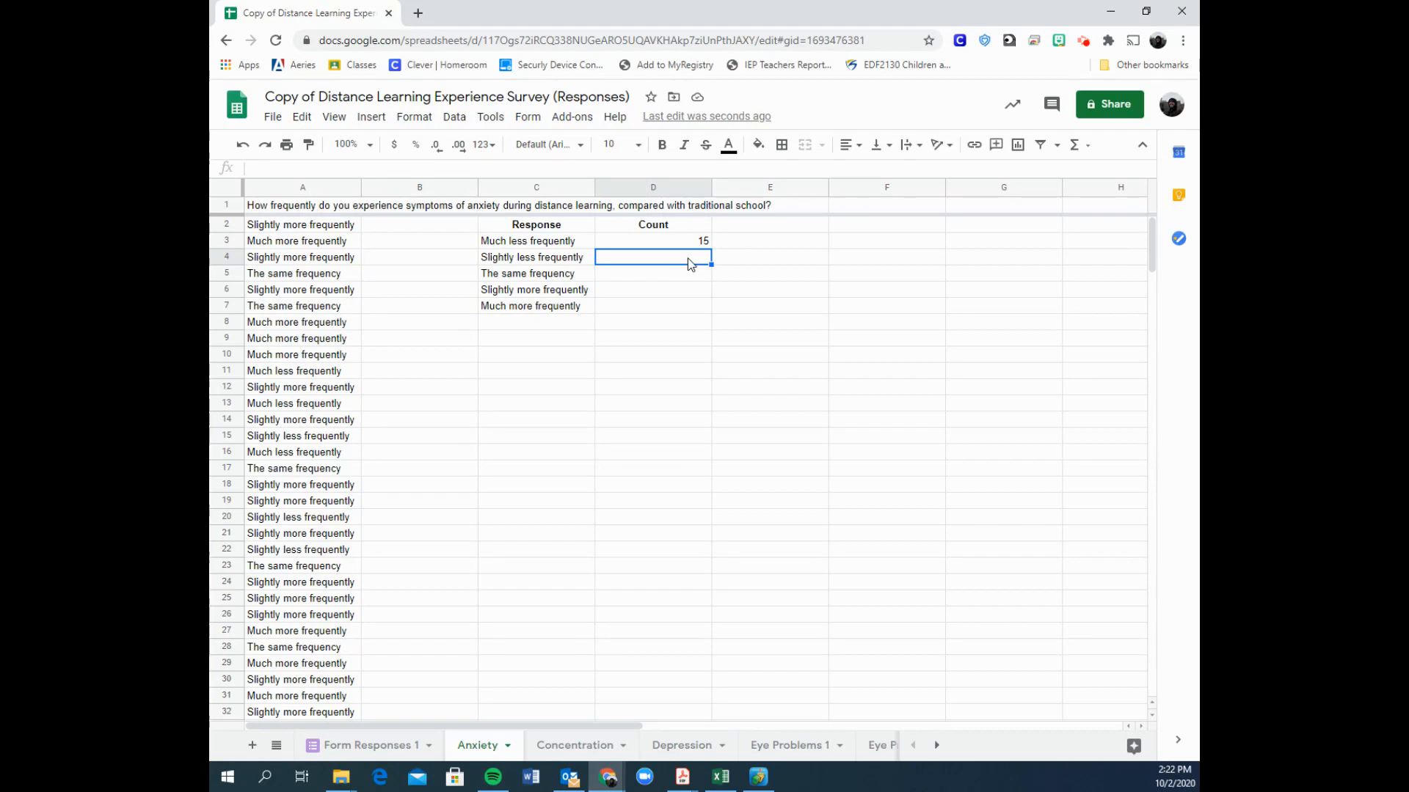
text(=count)
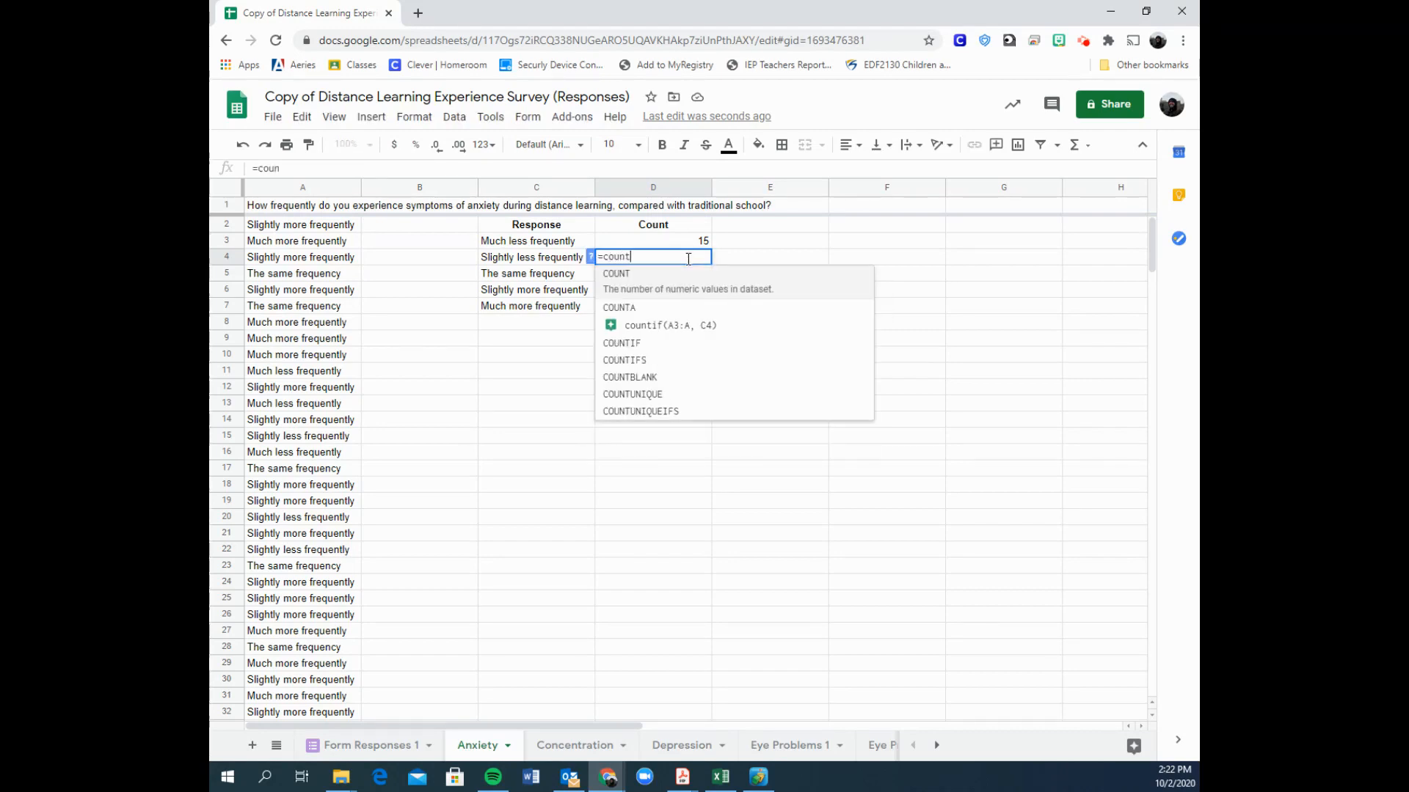
text(if)
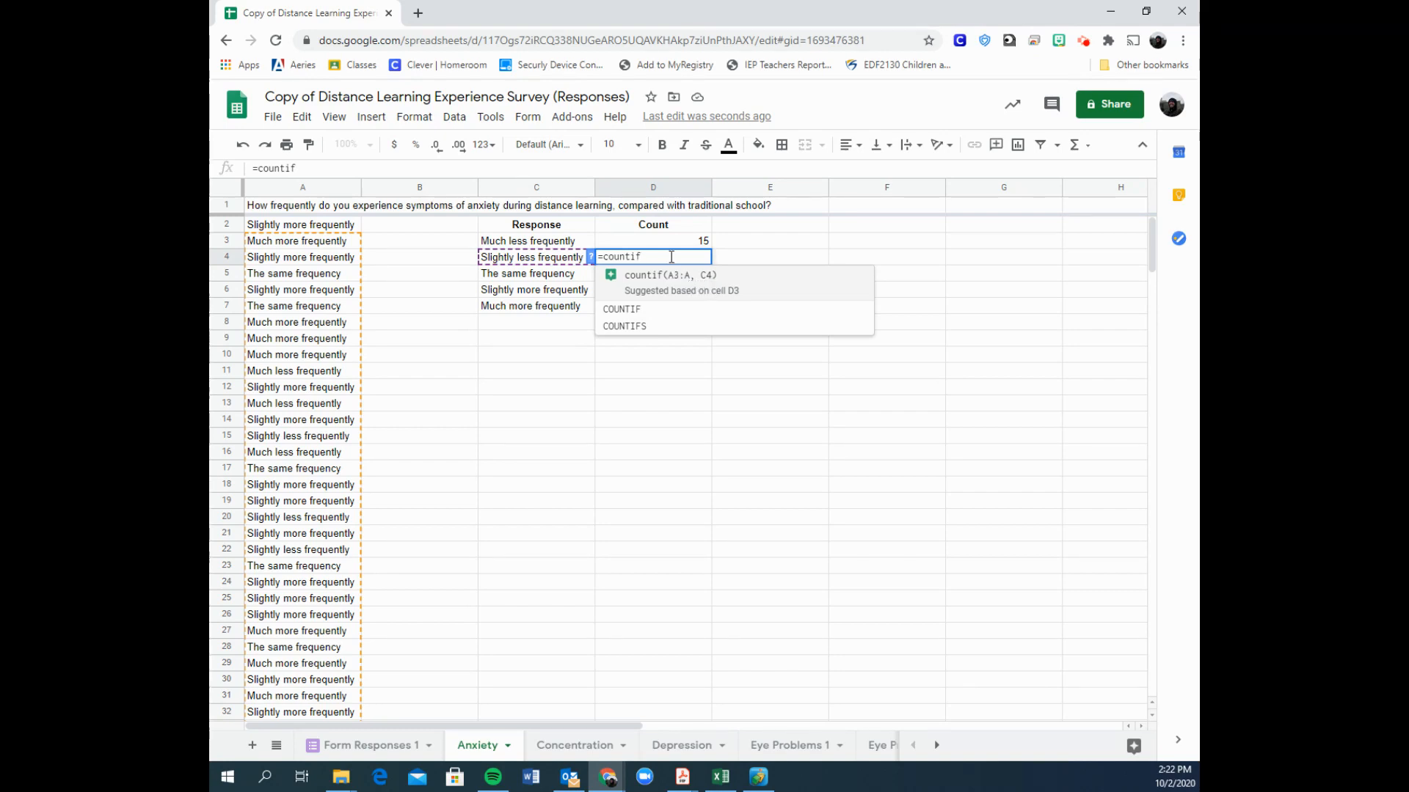
text((a2)
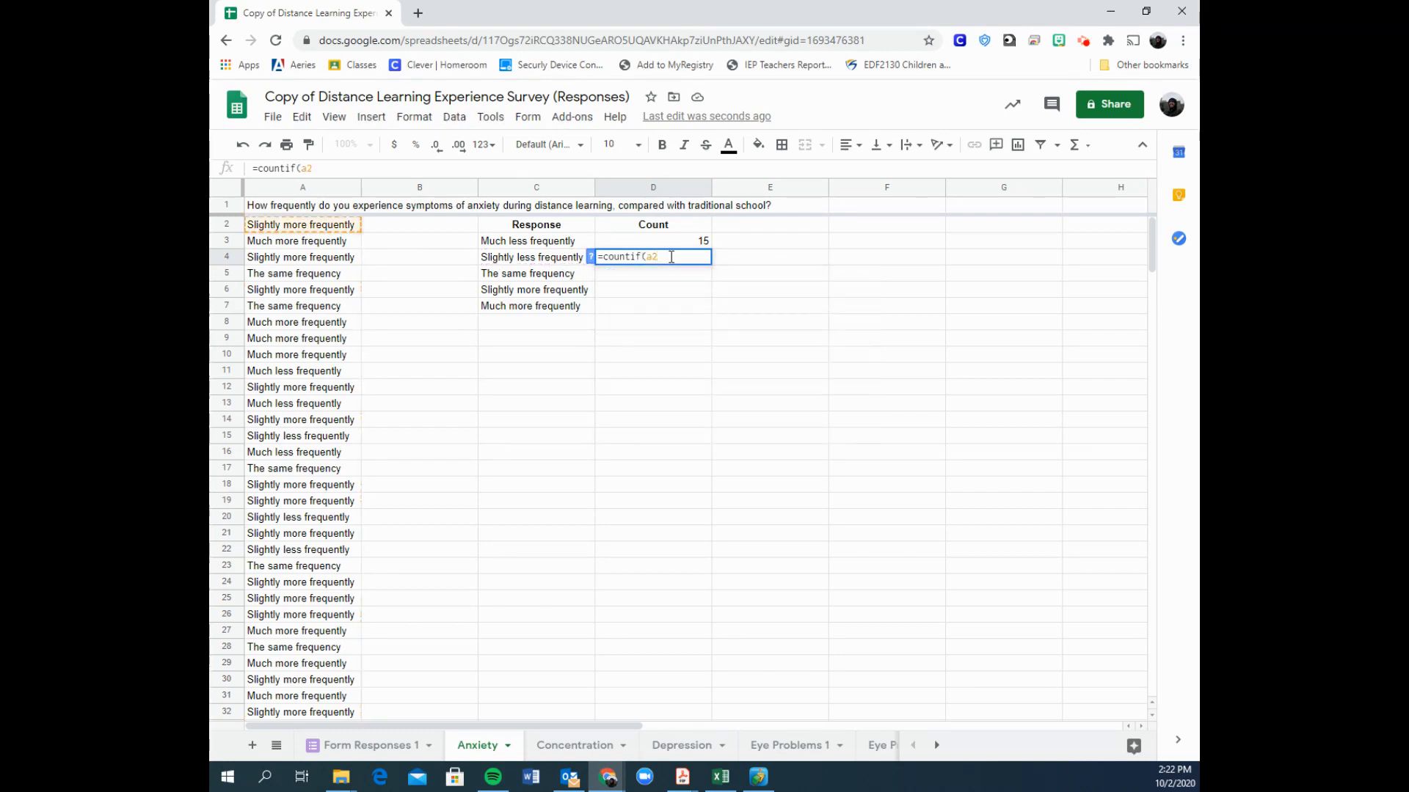
text(:a)
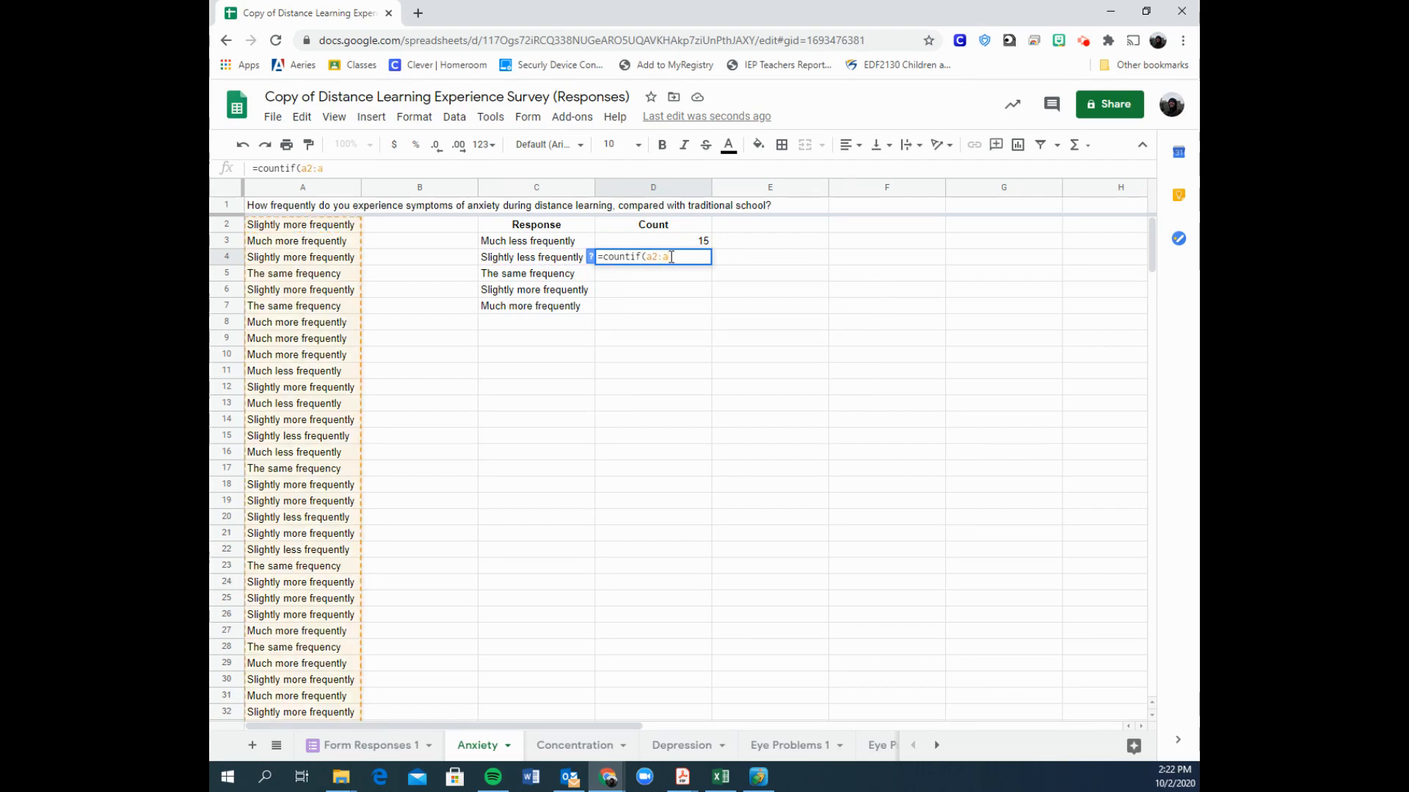
text(, c4)
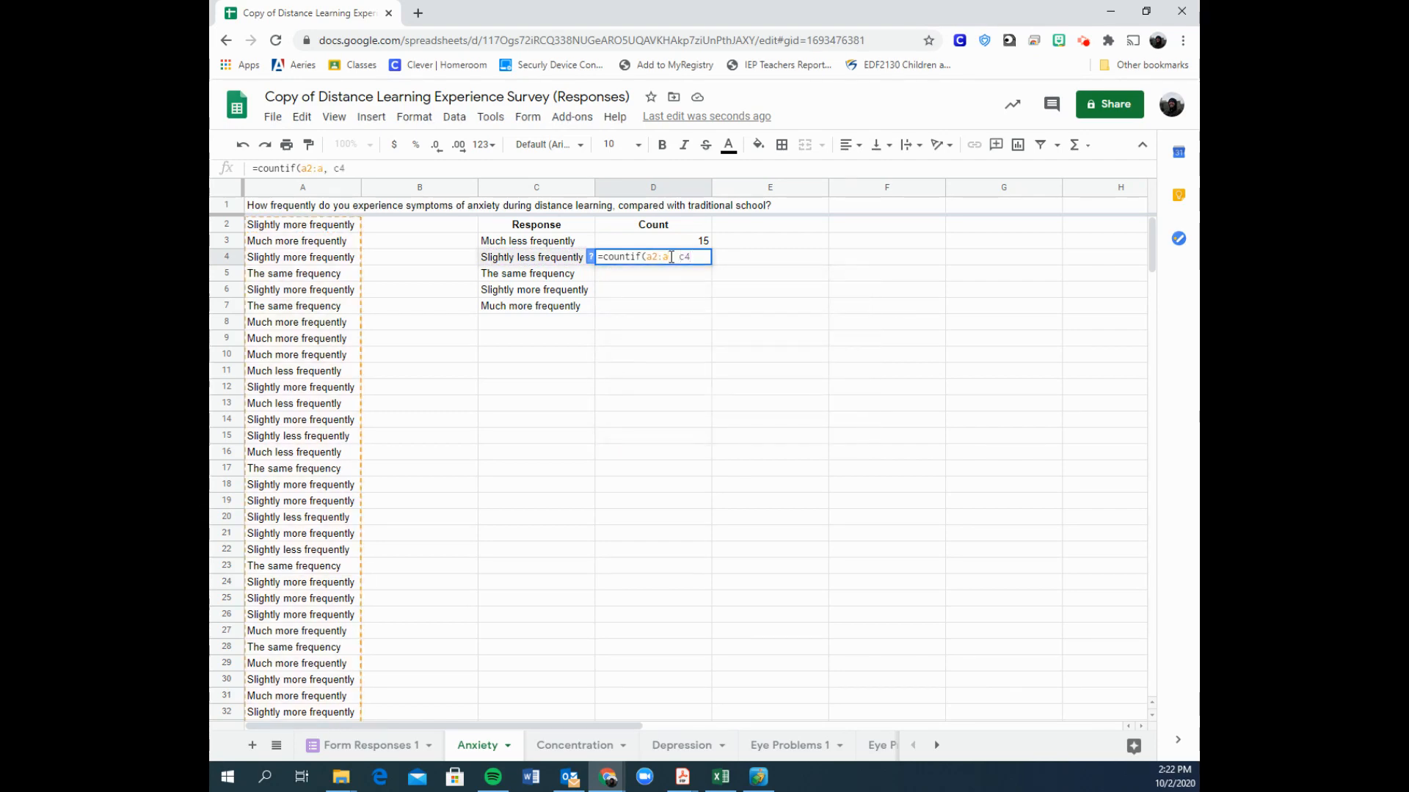
text())
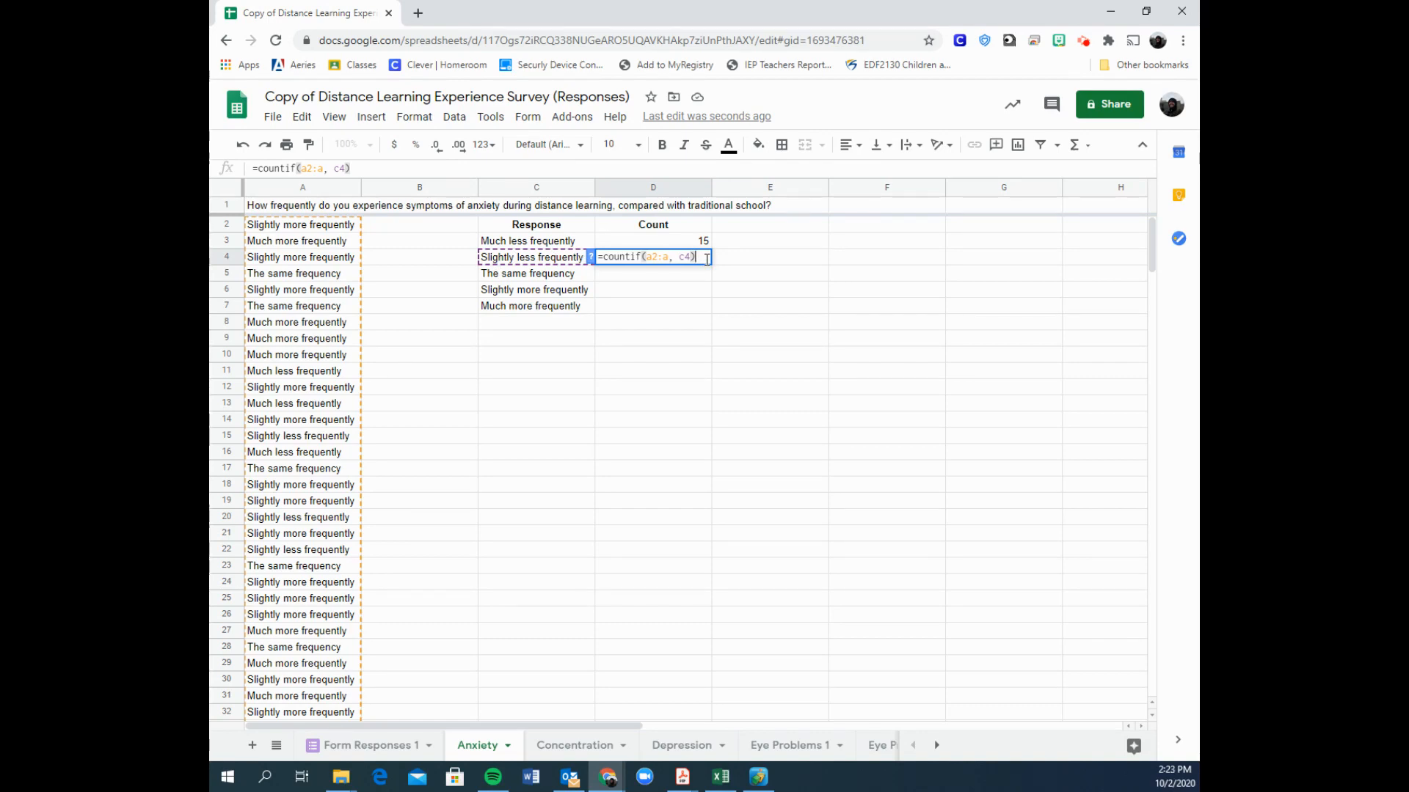
key(Return)
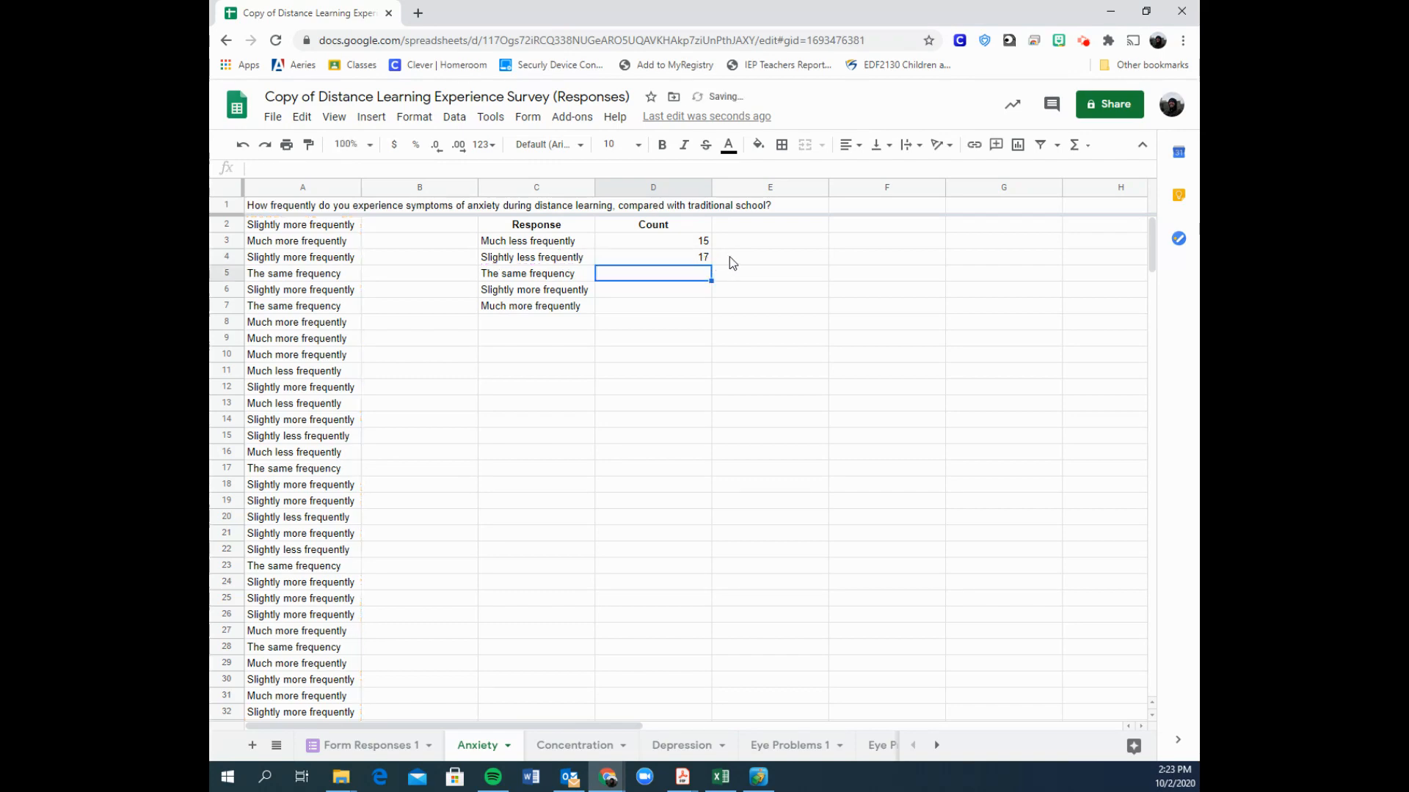
Enter the formula =countif(a2:a,c5) in D5 to count the "The same frequency" answers.
text(=c)
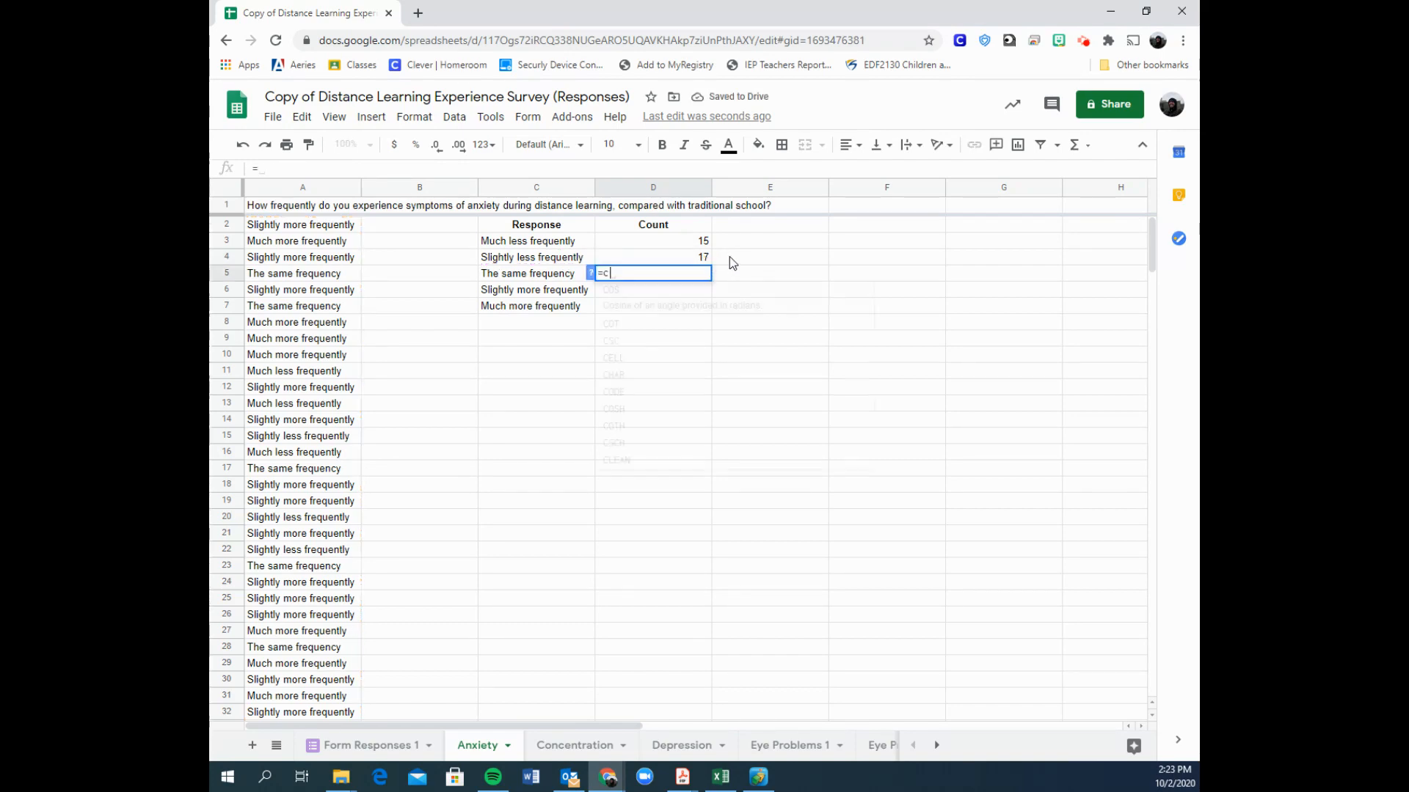
text(ountif(a)
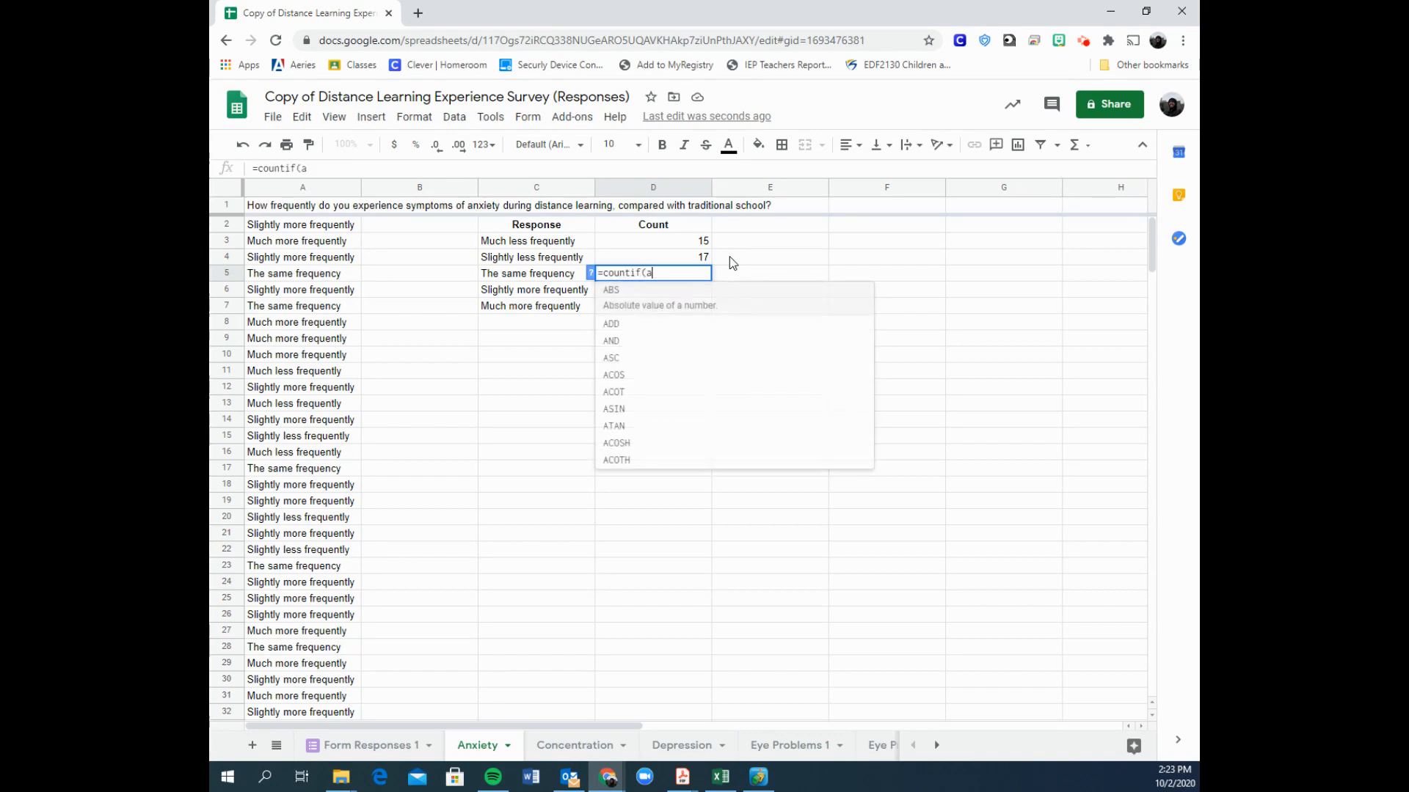
text(2:a, )
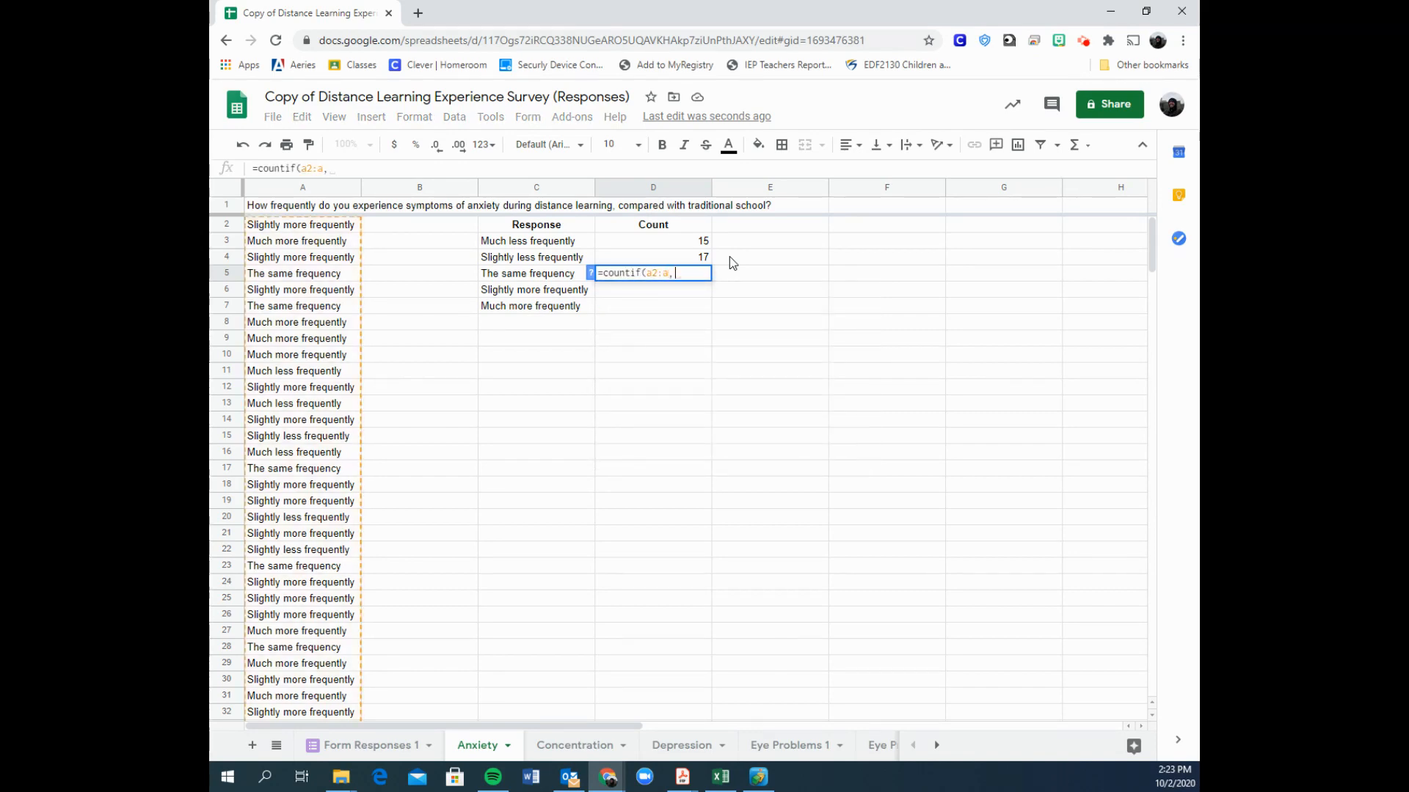
text(c5)
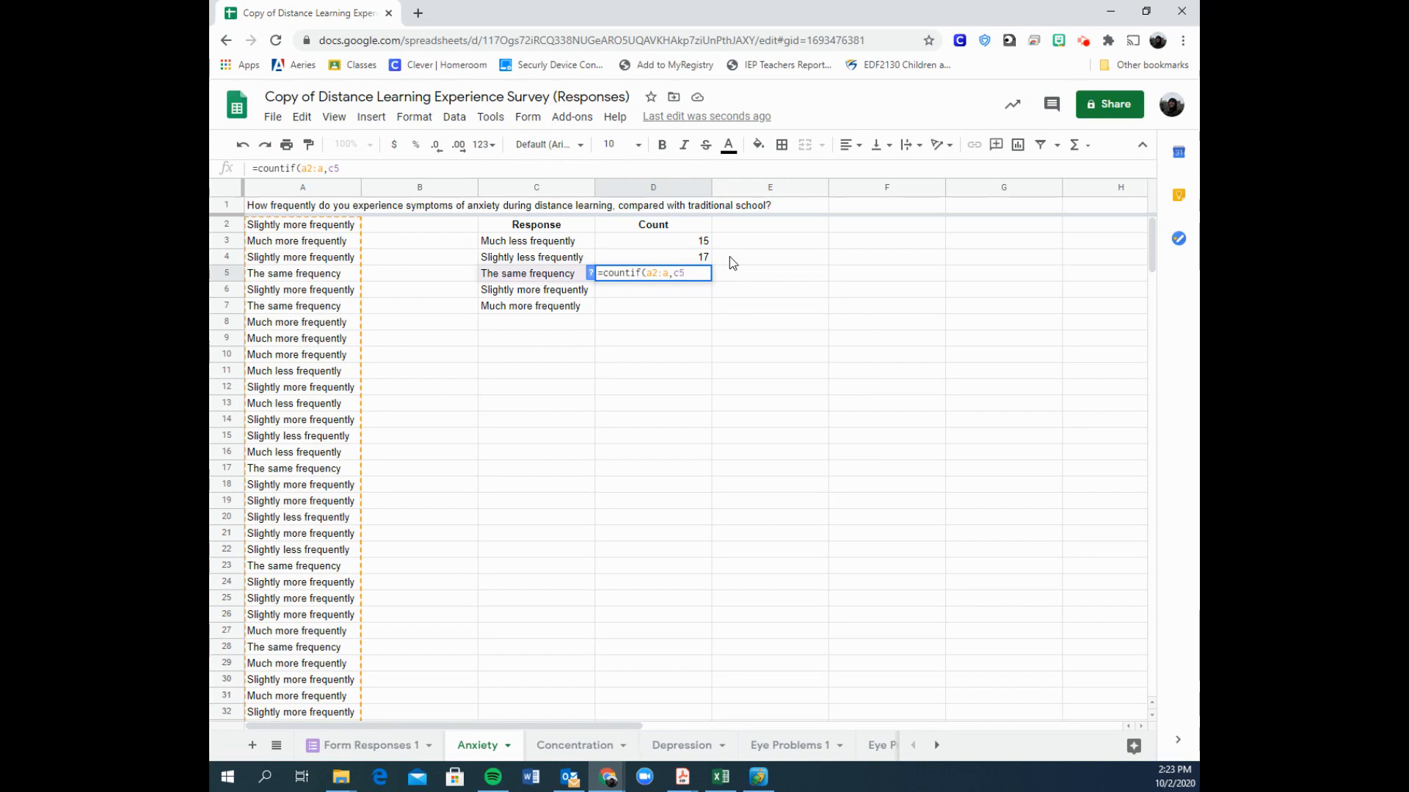
text())
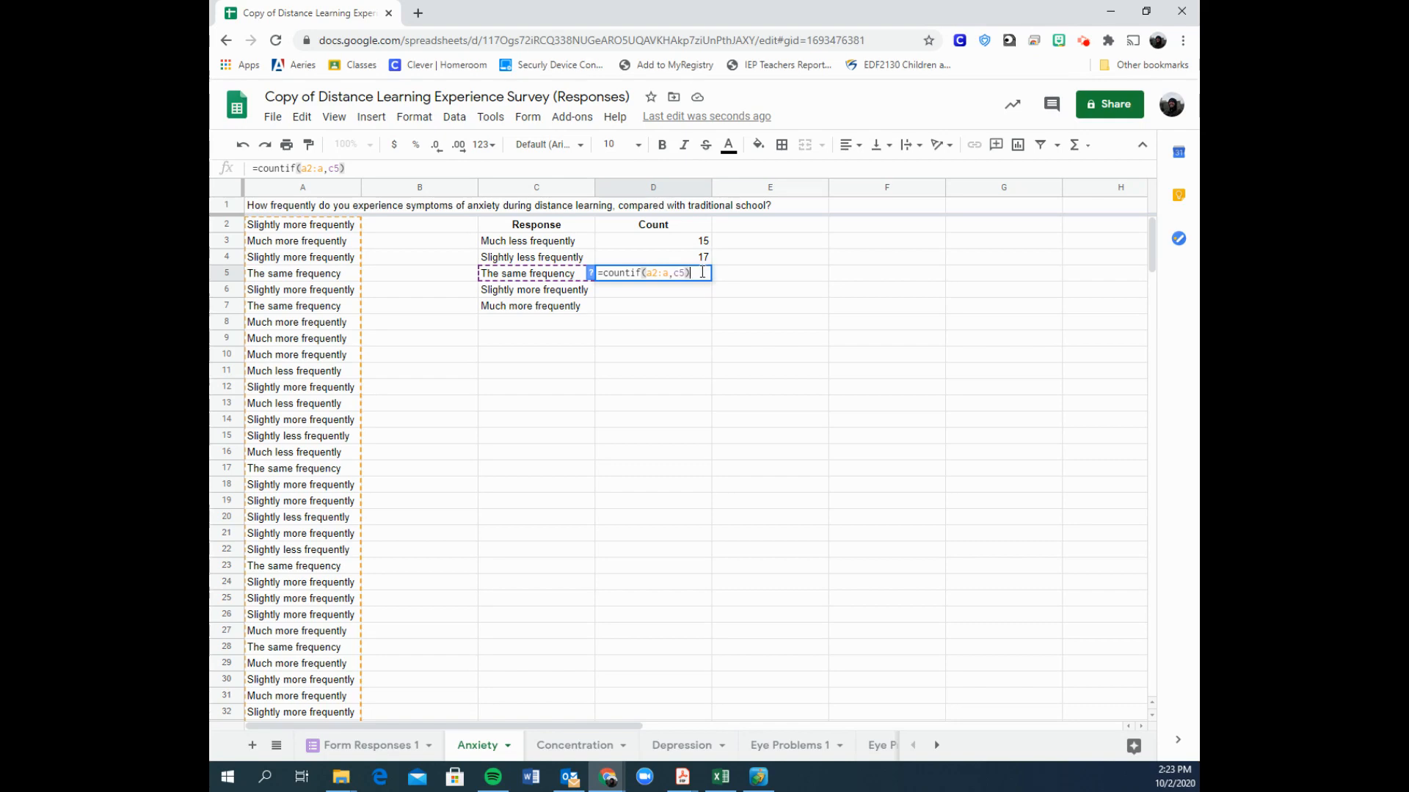
key(Return)
click(702, 272)
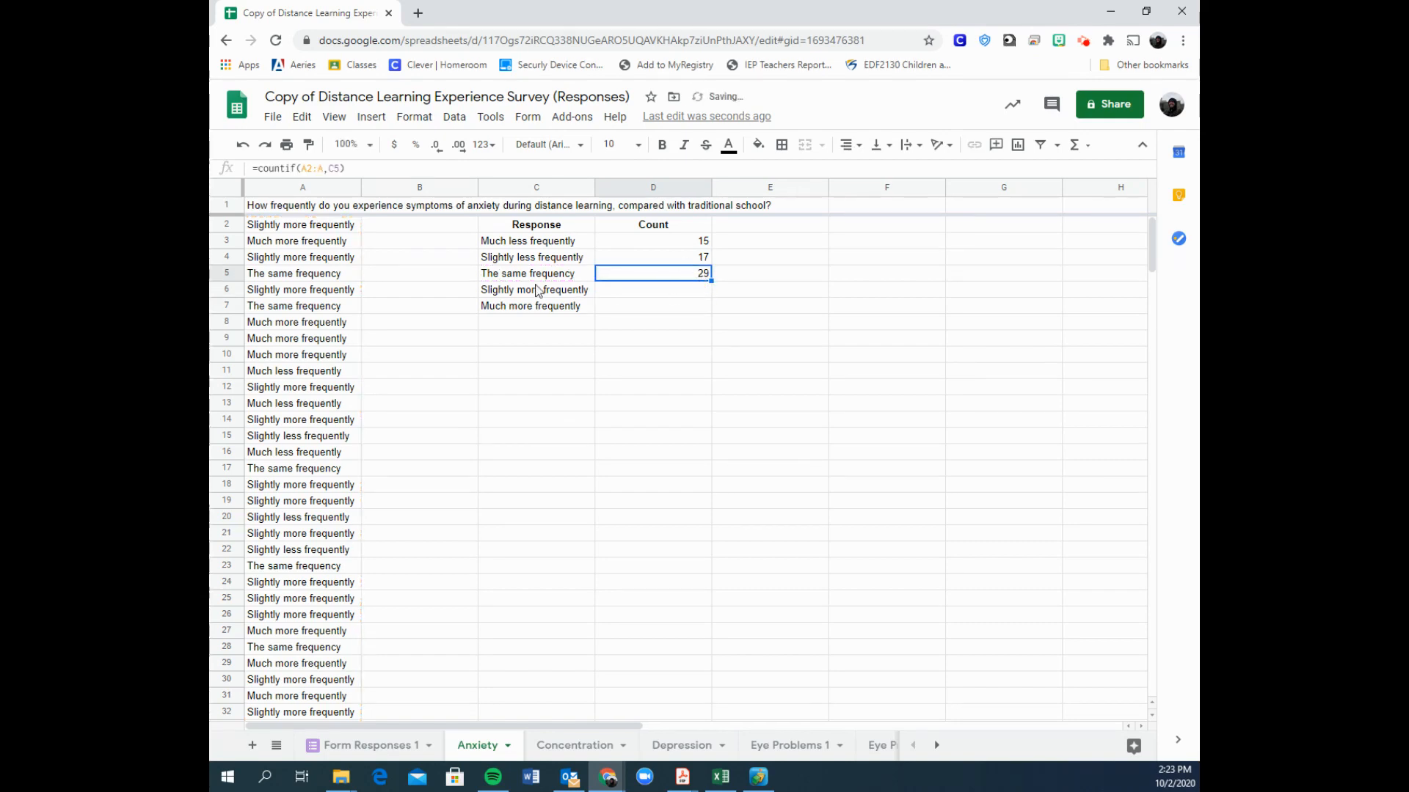
Copy the COUNTIF formula from D5 into D6, beside the response "Slightly more frequently".
click(522, 277)
click(644, 275)
right_click(642, 275)
click(676, 278)
click(656, 292)
right_click(655, 293)
click(697, 253)
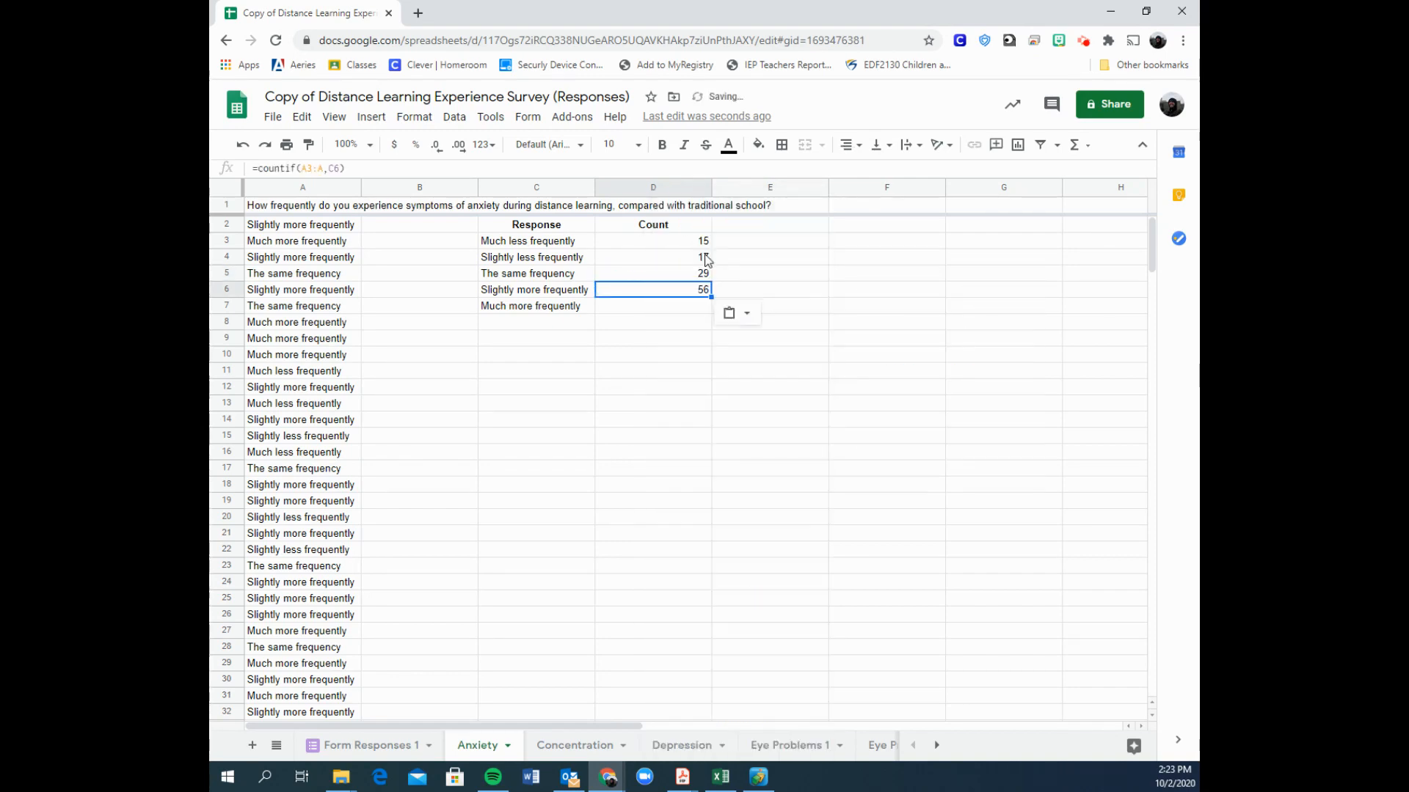
Correct the range in the D6 formula so that it starts at A2, as =countif(A2:A,C6).
click(684, 292)
click(333, 168)
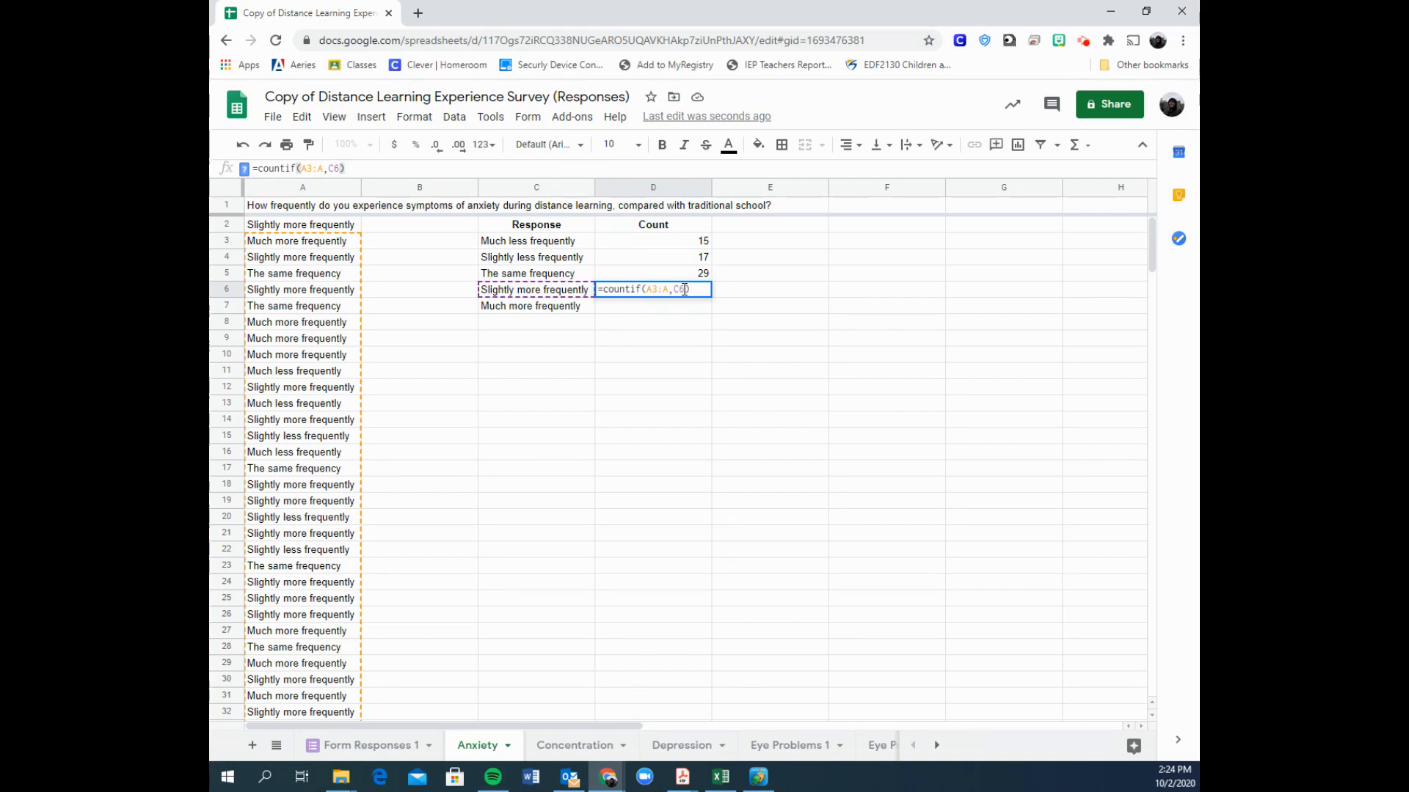
click(651, 288)
key(BackSpace)
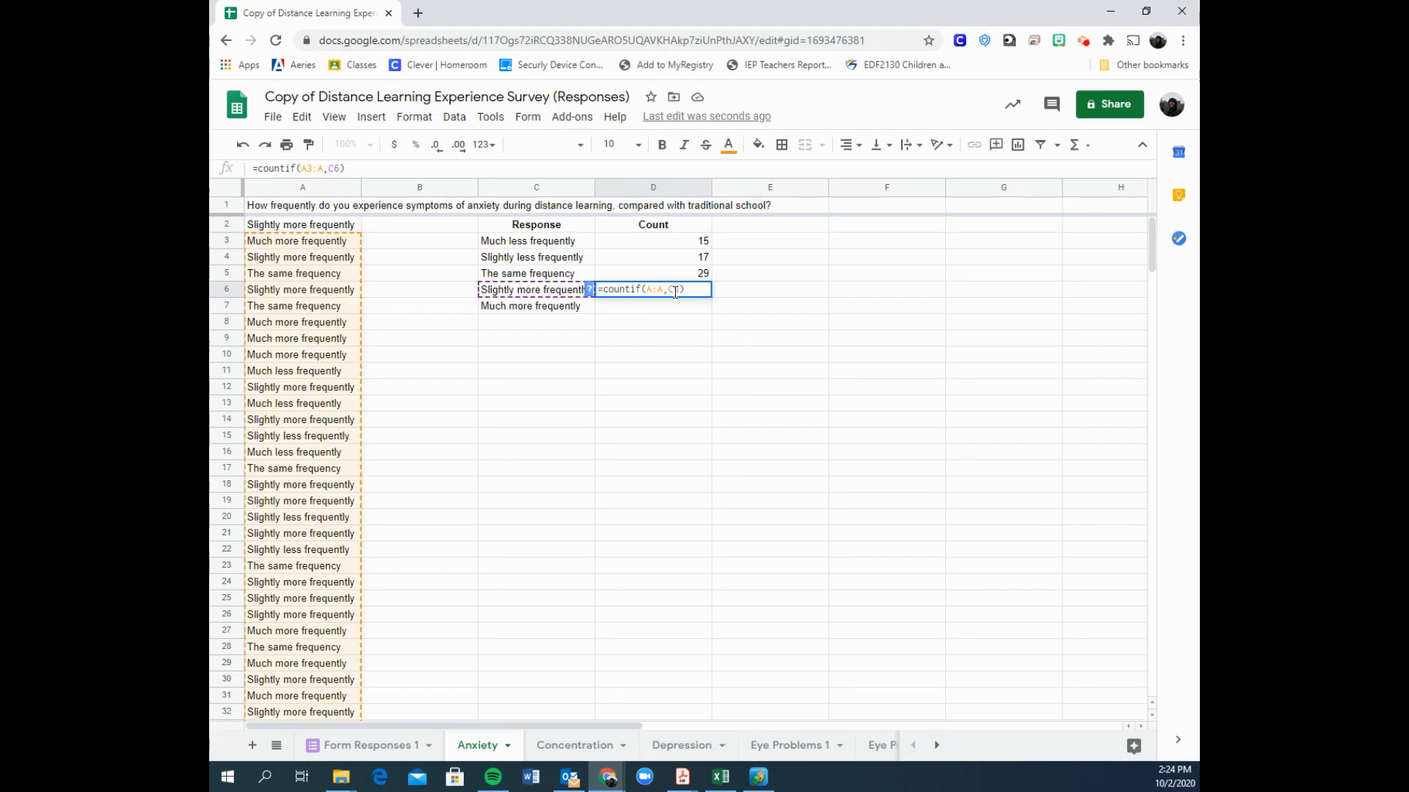
text(2)
key(Return)
click(673, 292)
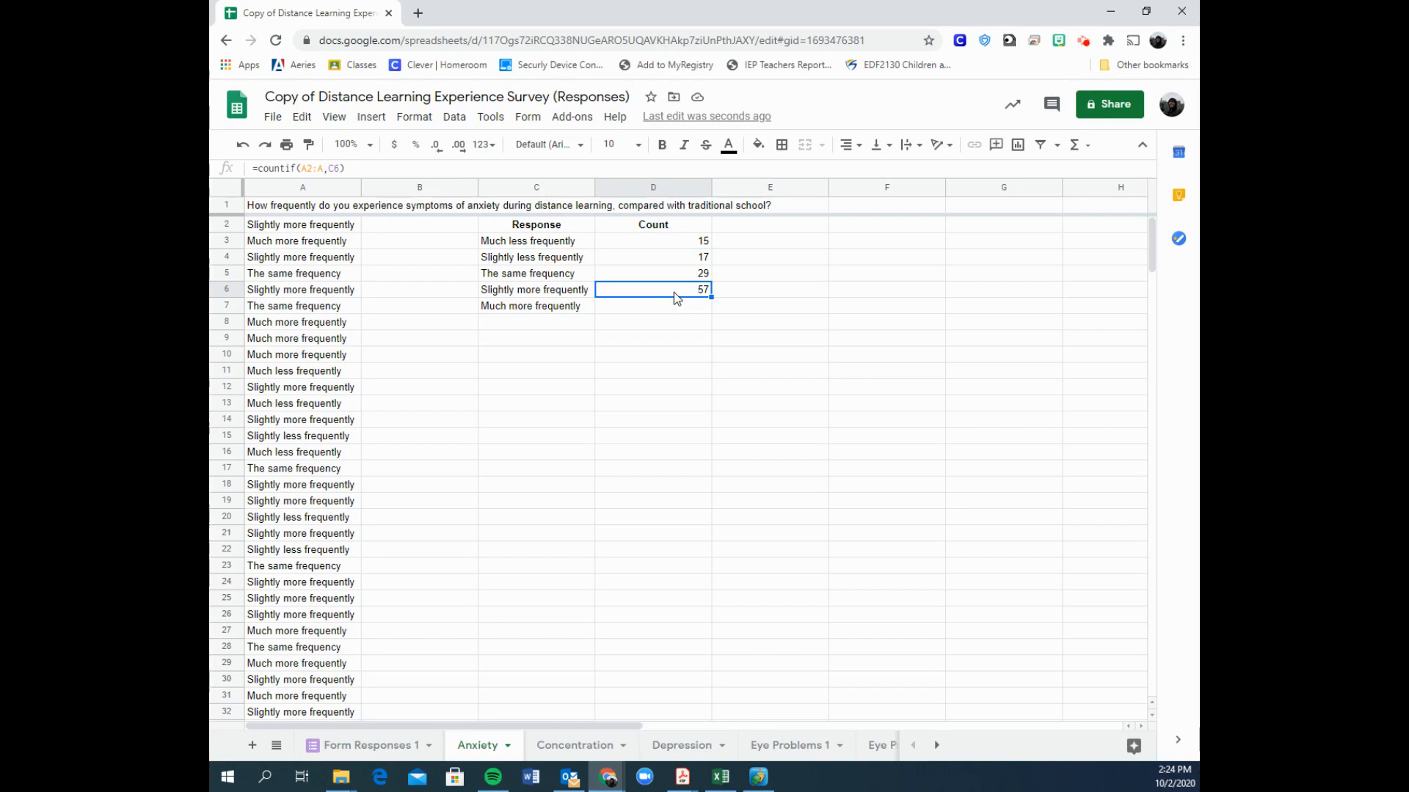
Lock the starting row of the range in the D6 formula, making it =countif(A$2:A,C6).
click(314, 168)
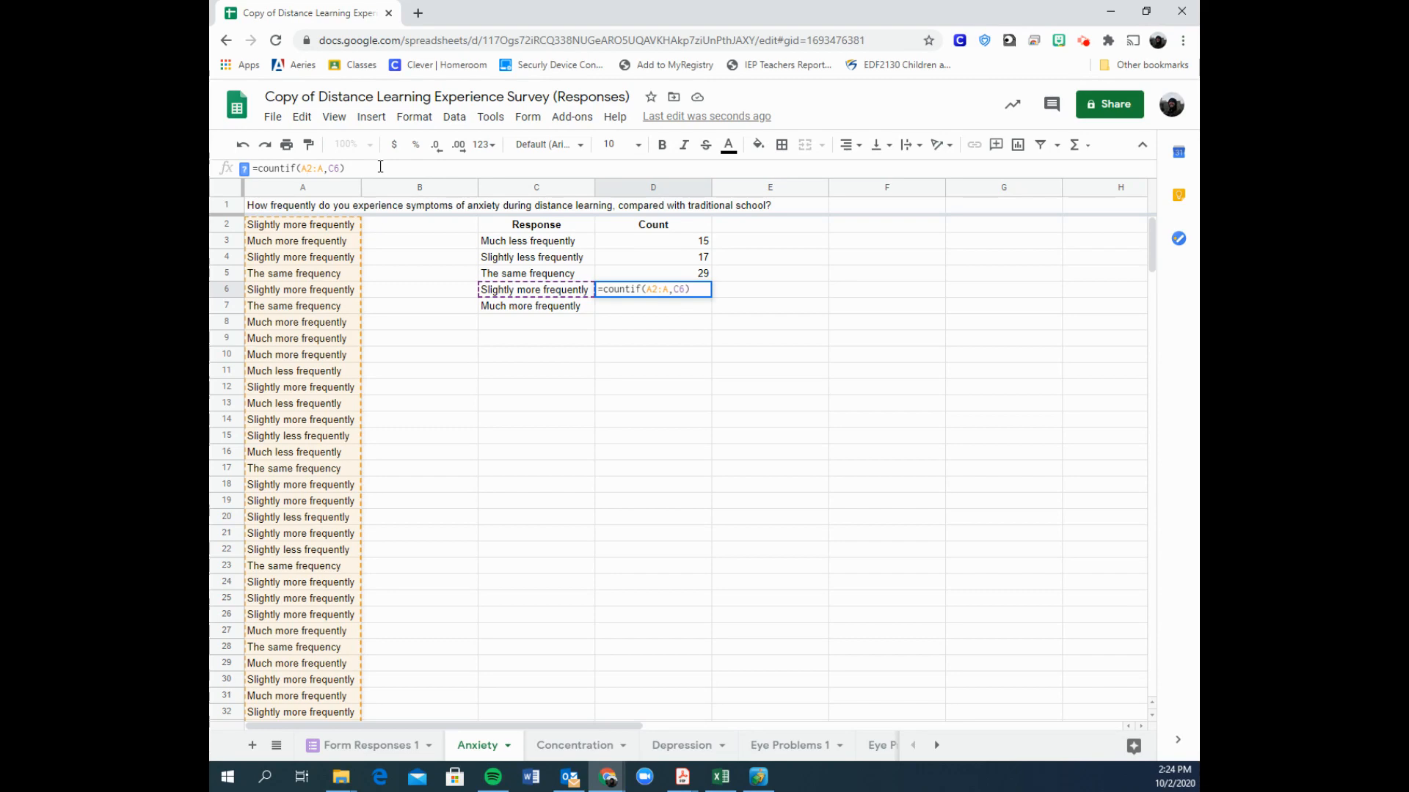
text($)
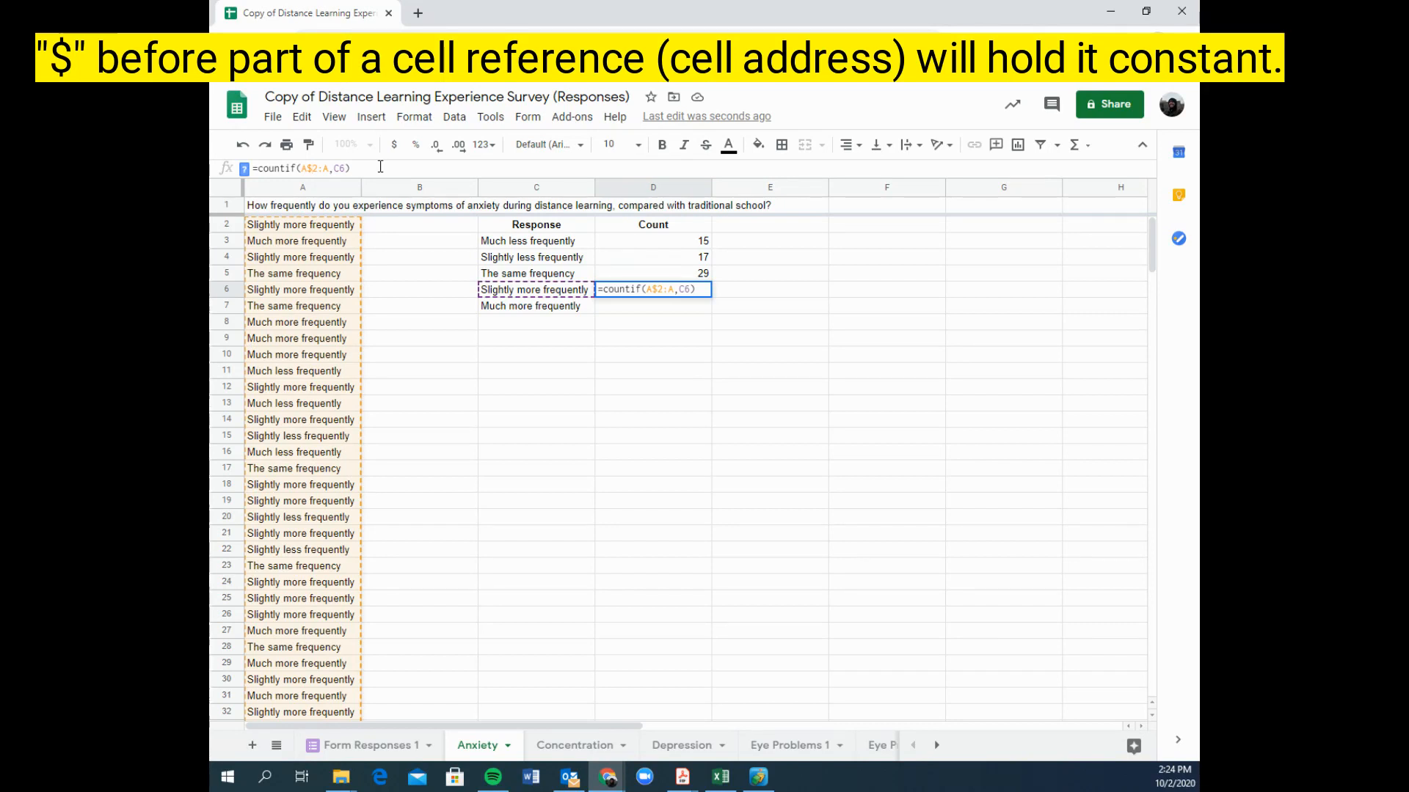
key(Return)
key(Up)
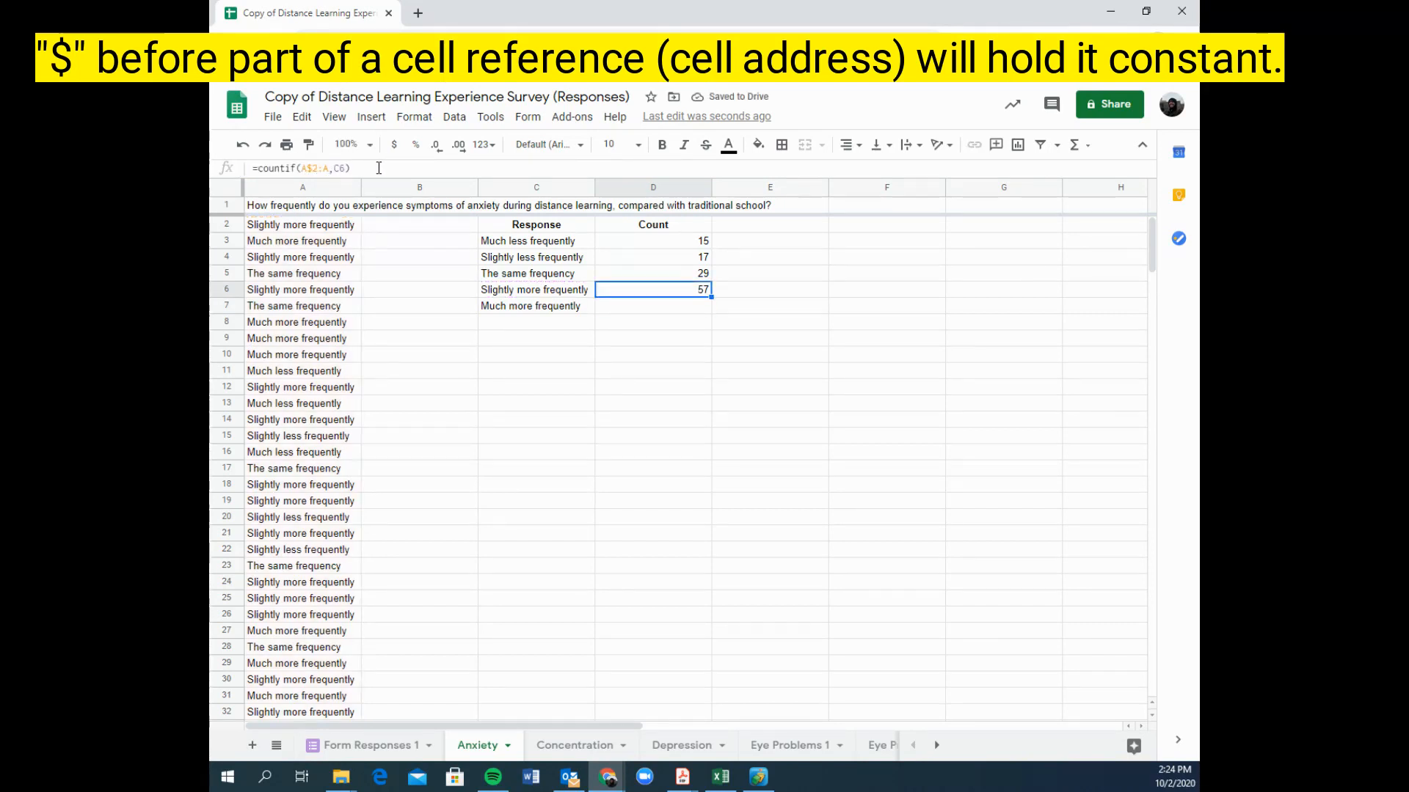
Copy the row-locked COUNTIF formula from D6 into D7, beside the response "Much more frequently".
right_click(680, 298)
click(730, 229)
right_click(688, 310)
click(730, 255)
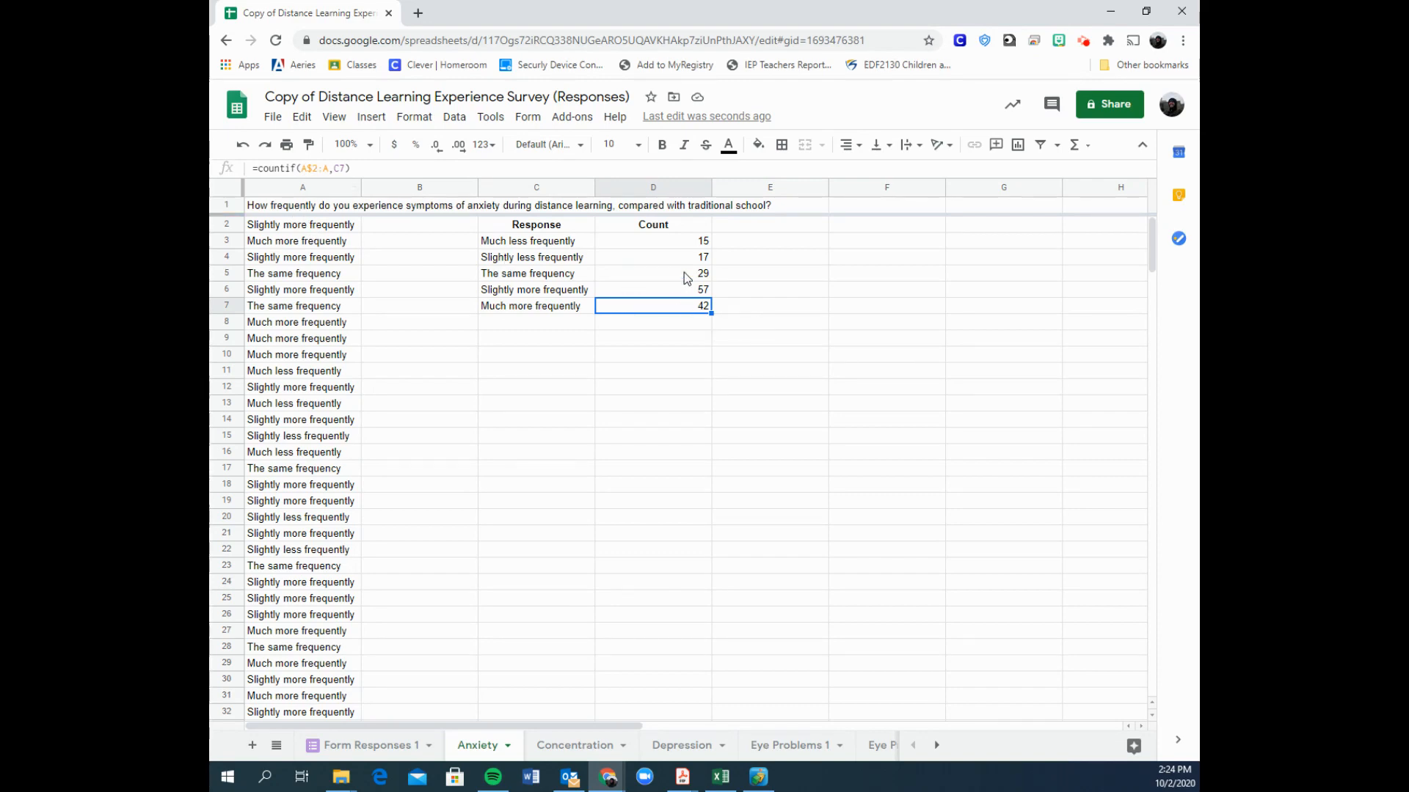
Review the COUNTIF formulas in the Count column cell by cell, from D7 up to D3.
drag(690, 241, 693, 311)
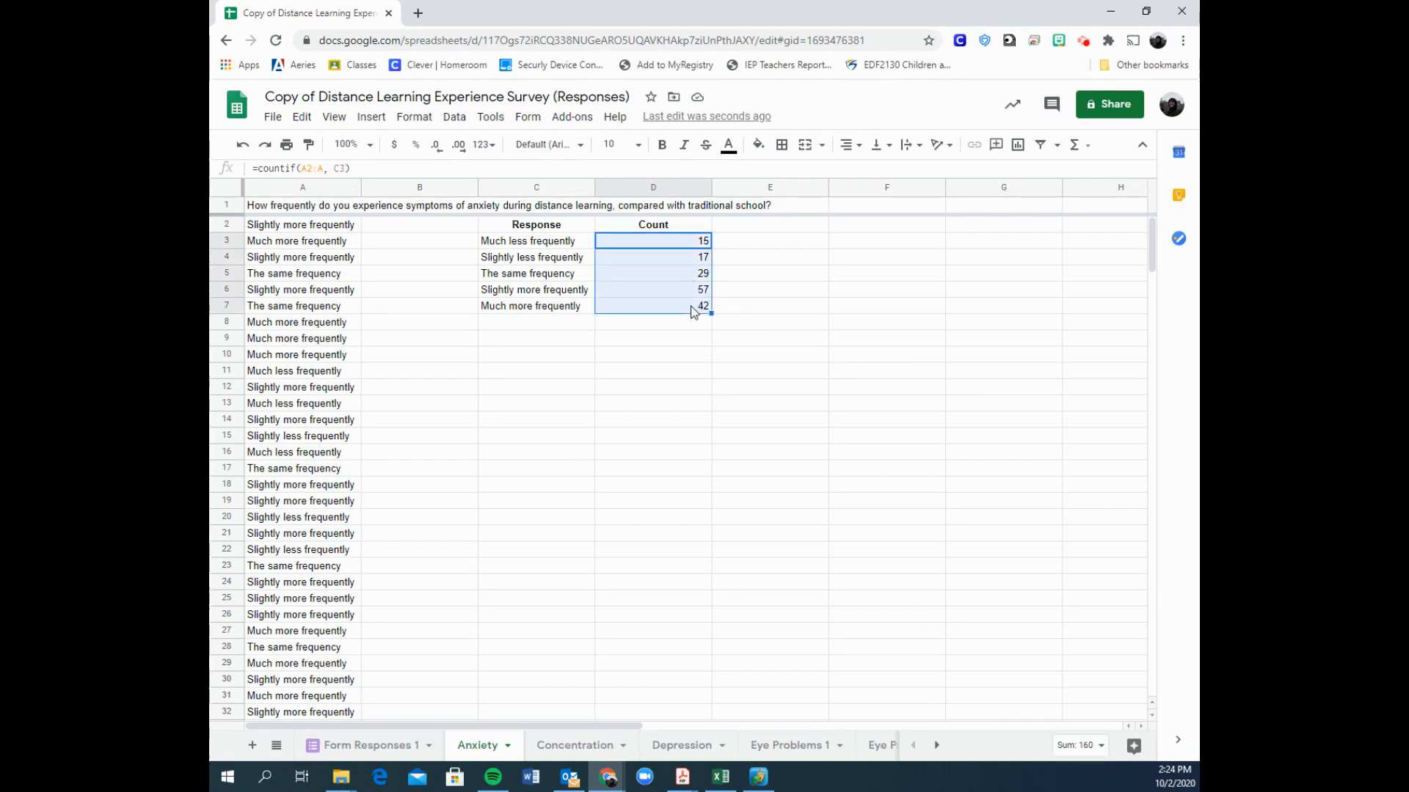
click(692, 311)
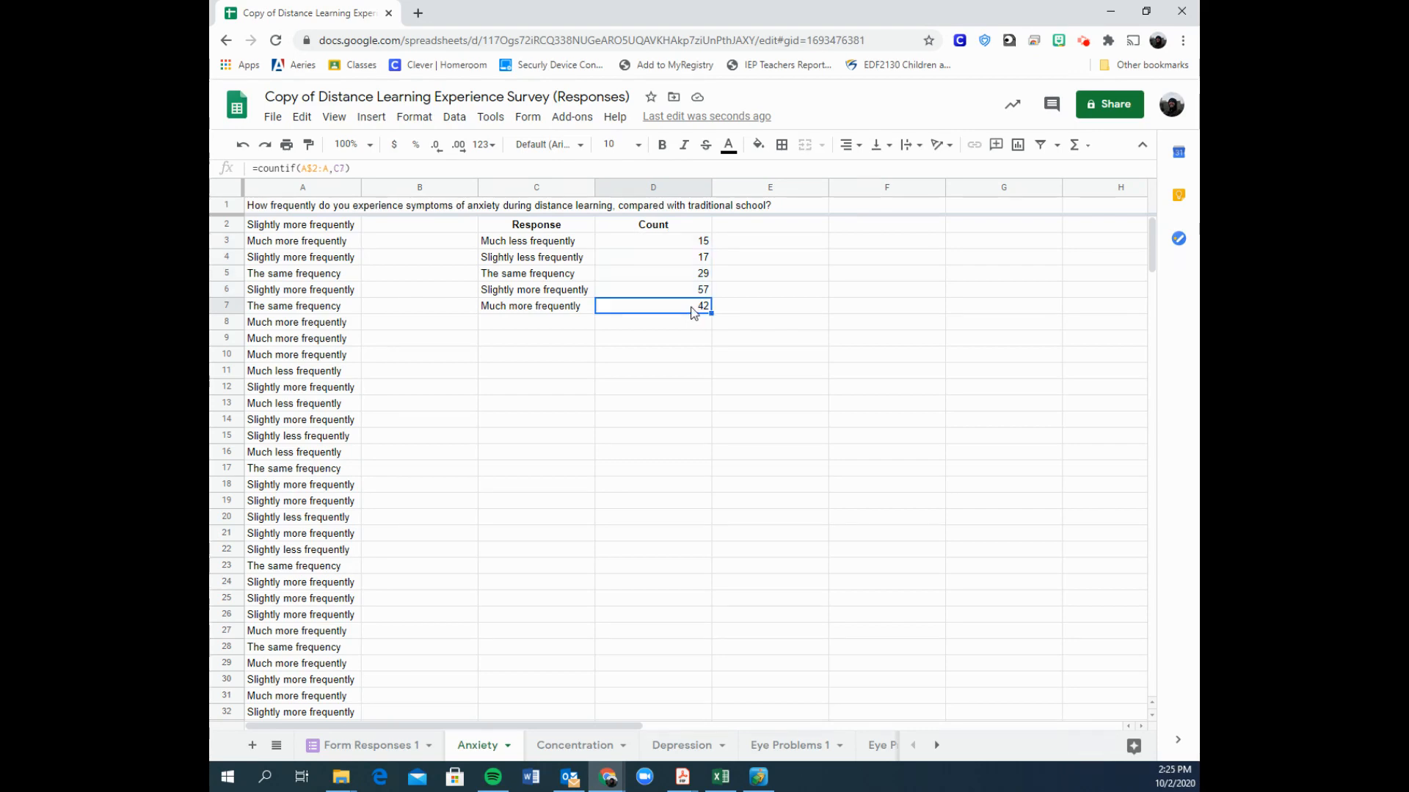
click(694, 290)
click(694, 273)
click(694, 258)
click(694, 248)
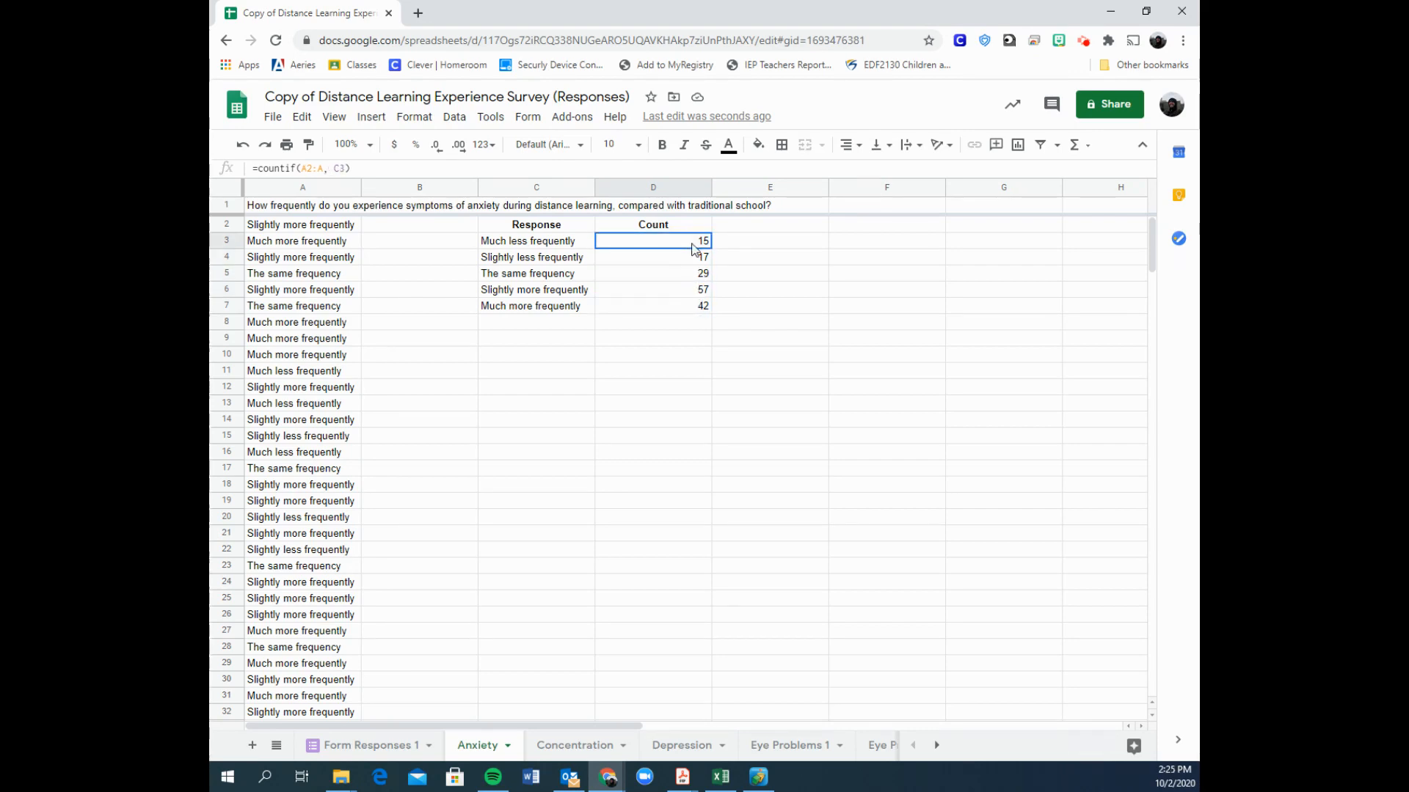
Enter the label "Sum" in C8, directly below the last response.
click(657, 322)
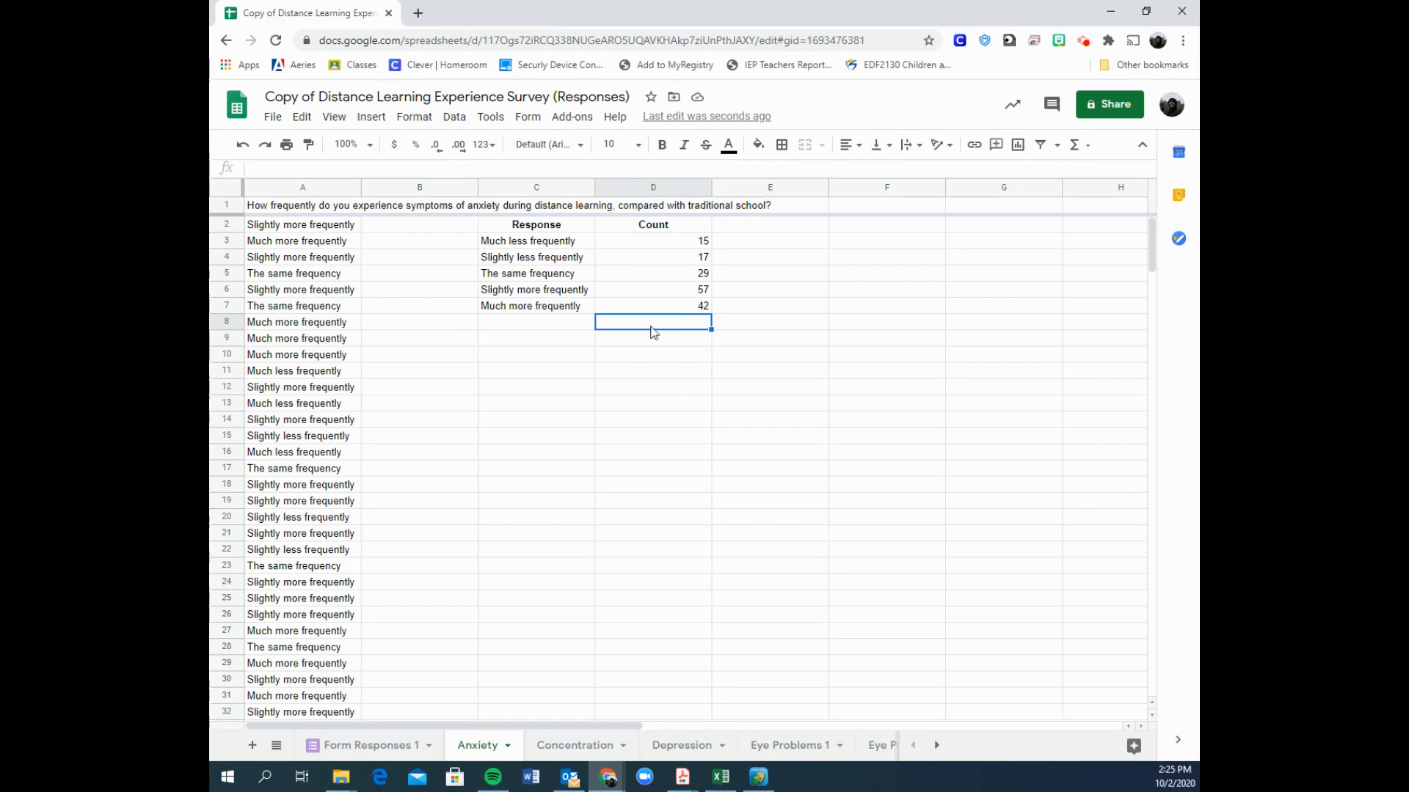
click(575, 323)
text(Sum)
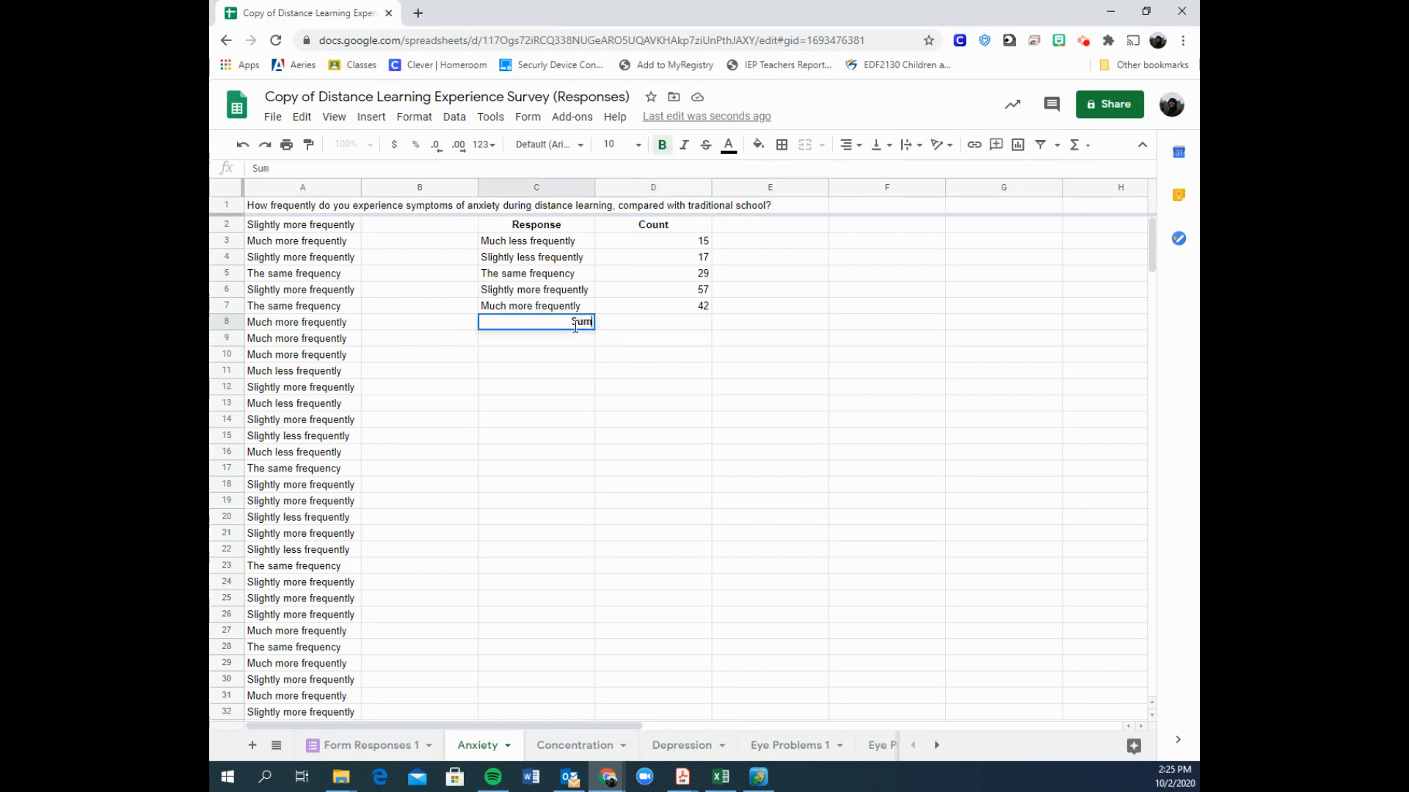
key(Tab)
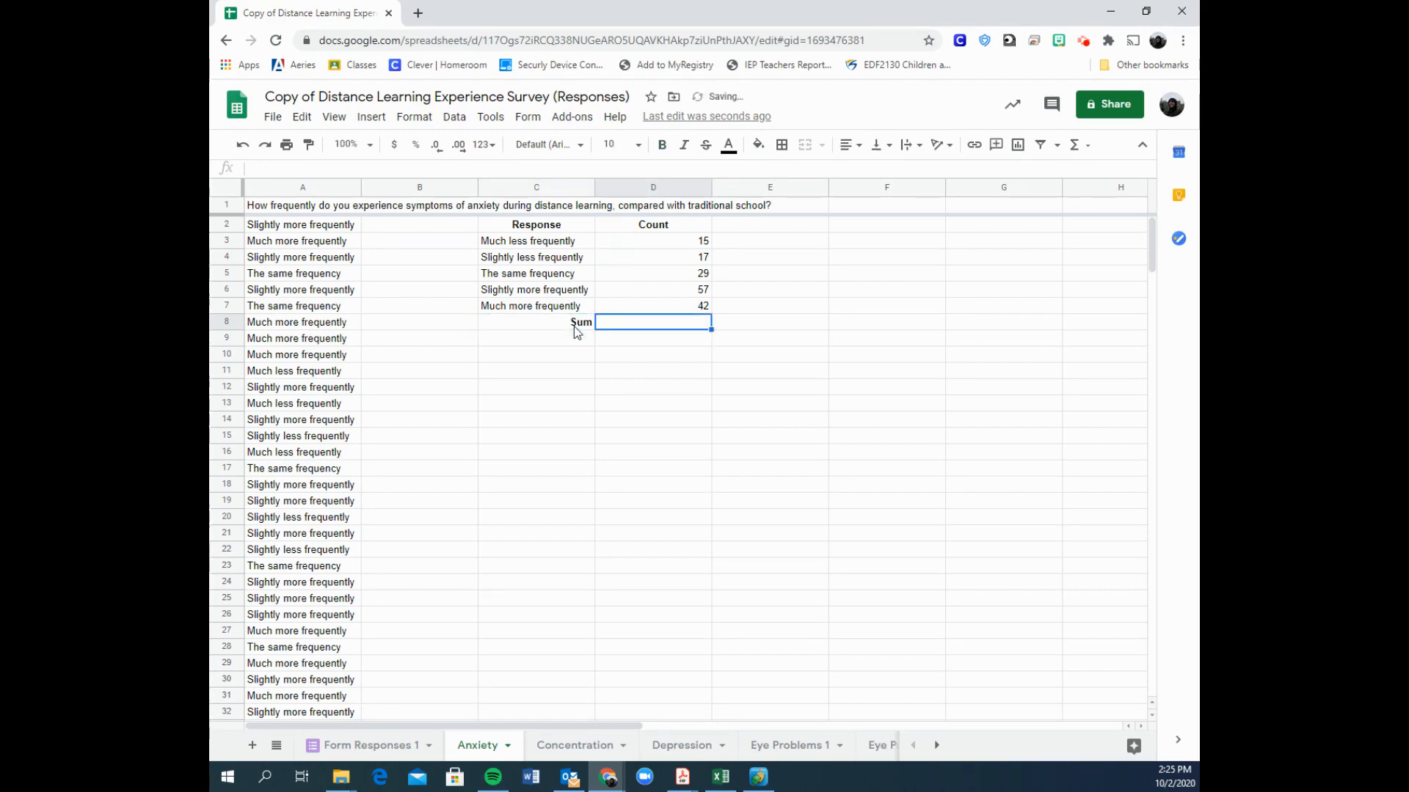
Enter the formula =sum(D3:D7) in D8 to total the response counts.
text(=sum)
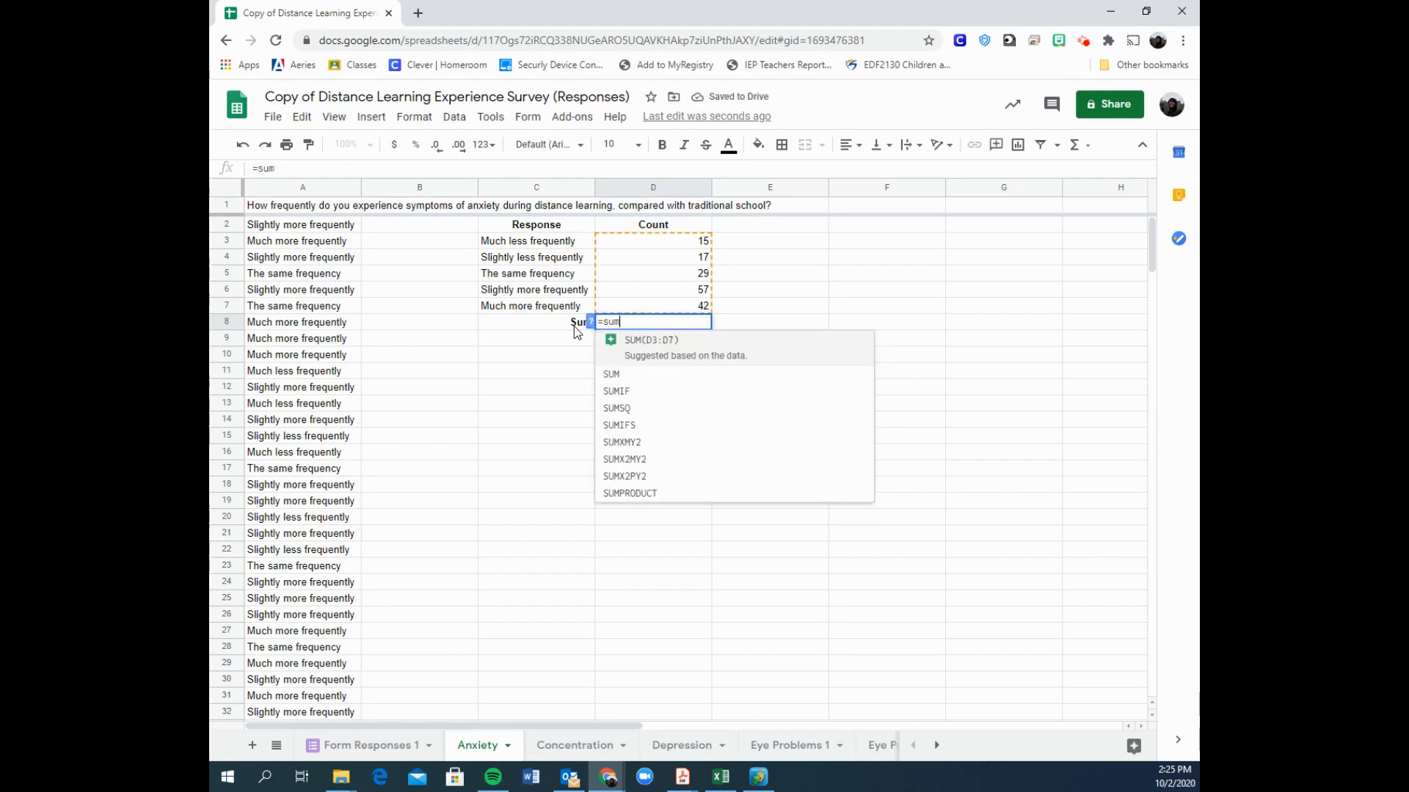
text(()
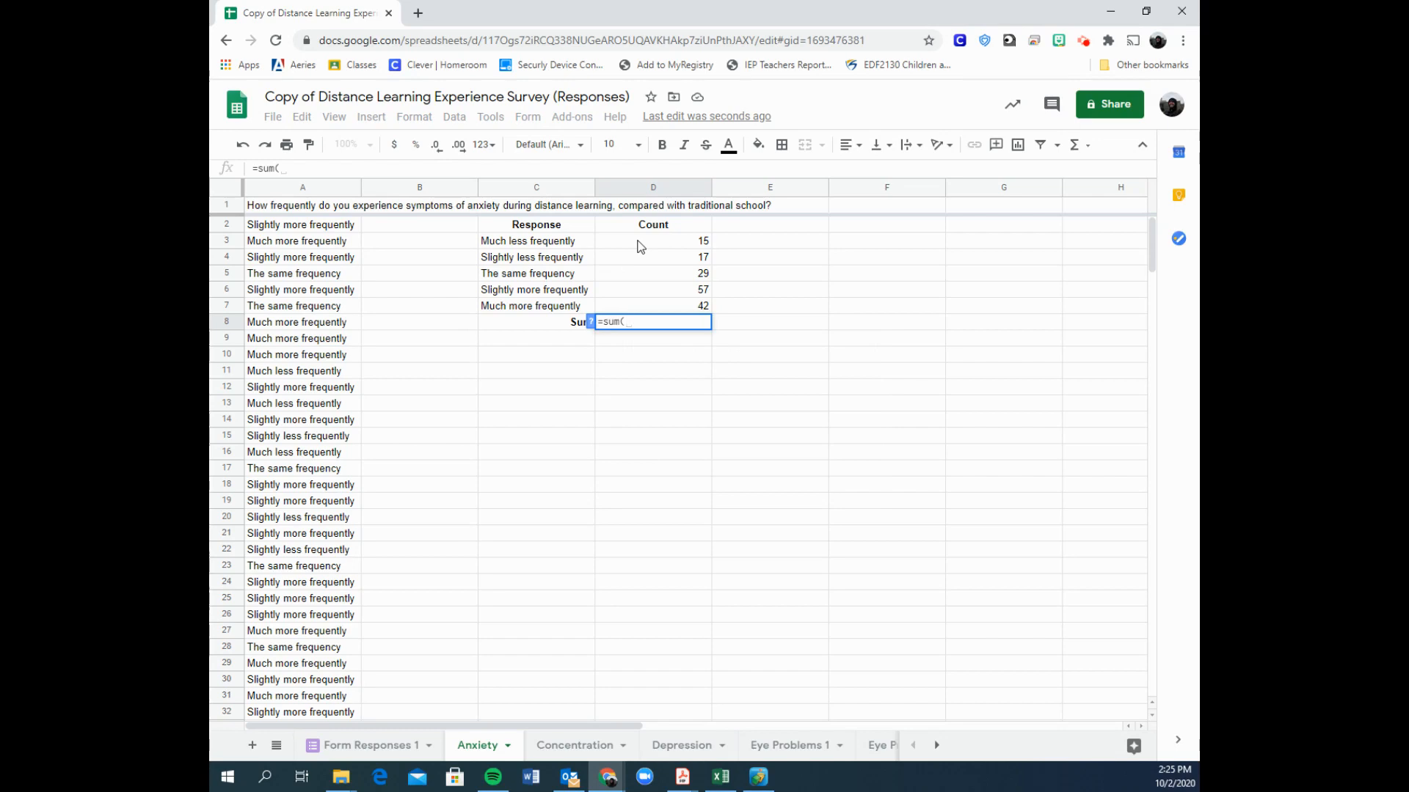
drag(640, 246, 655, 310)
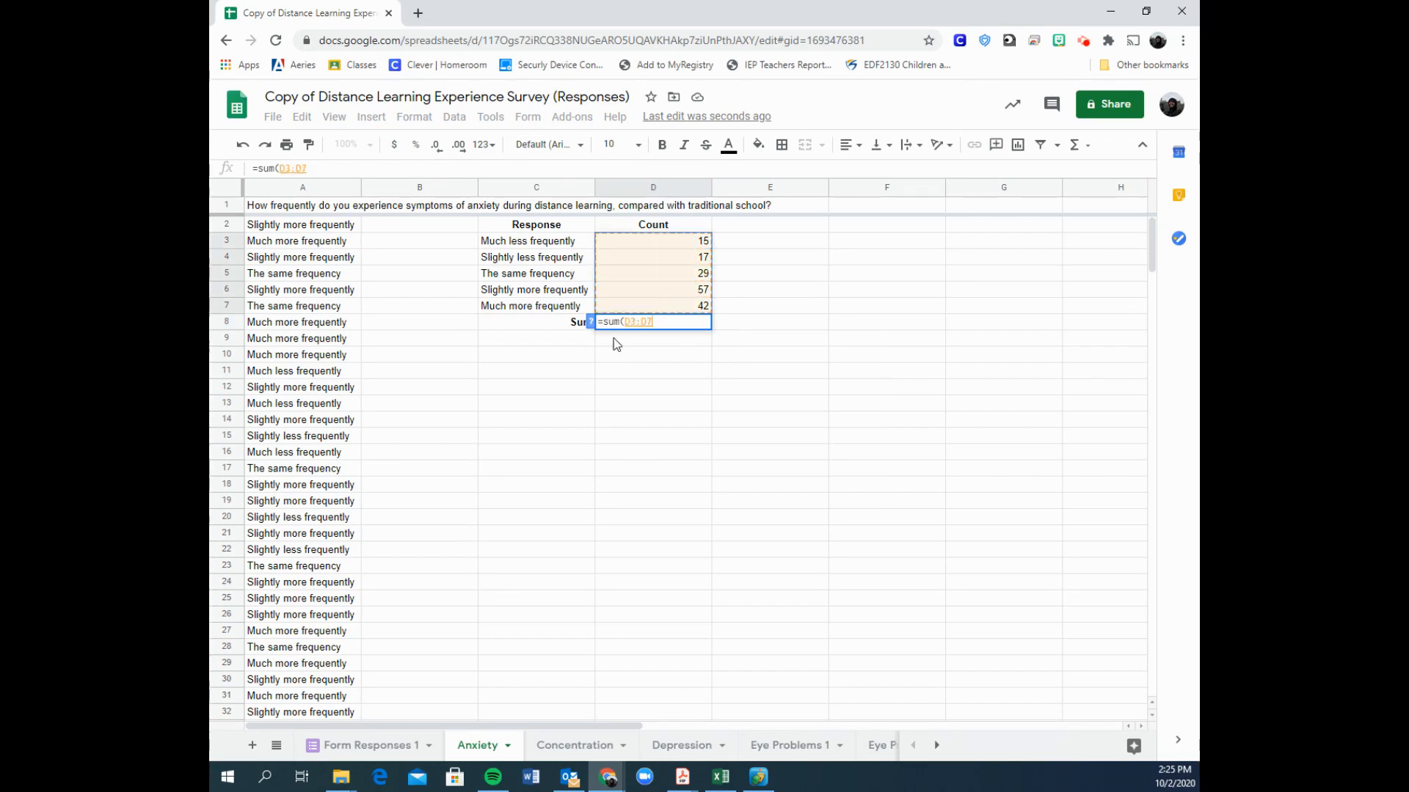
key(Return)
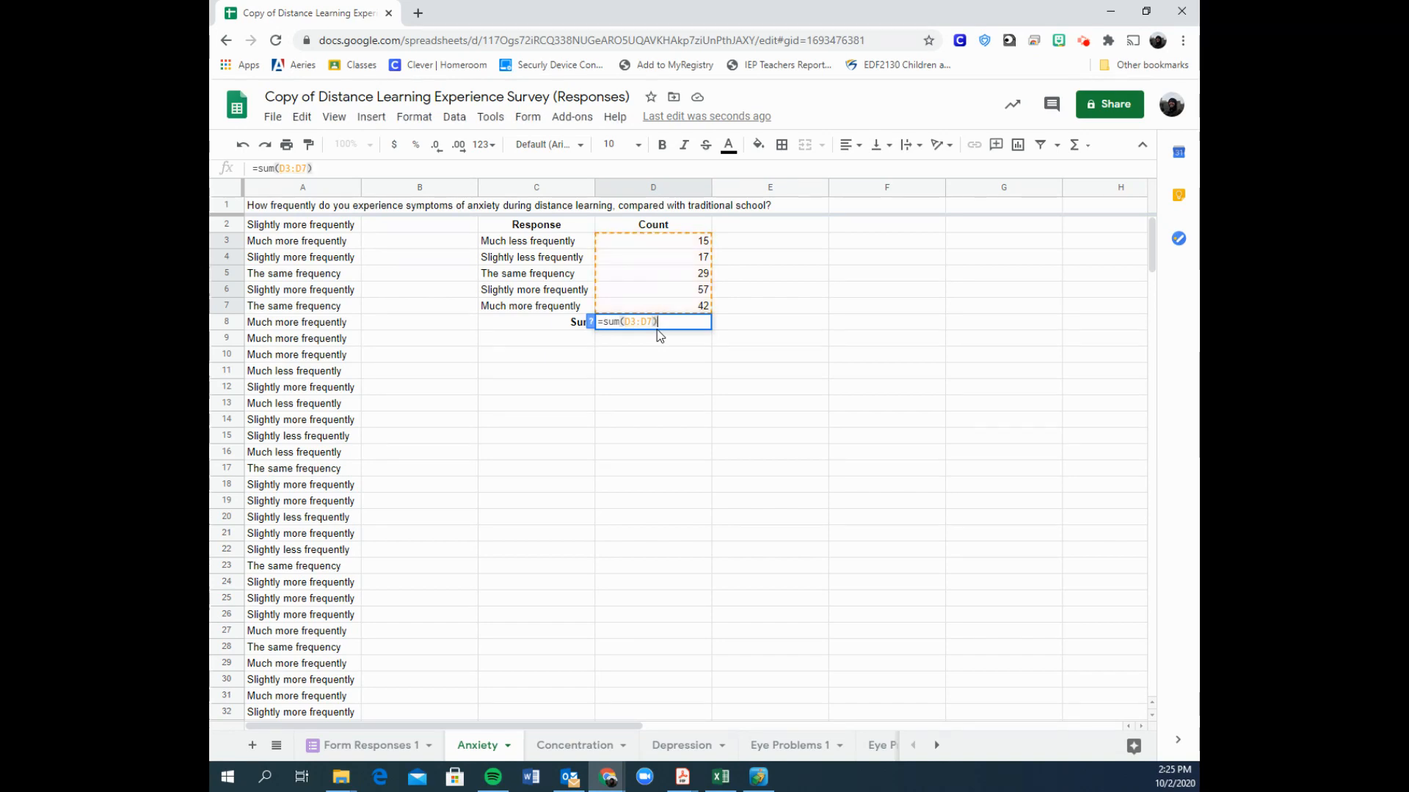
click(672, 324)
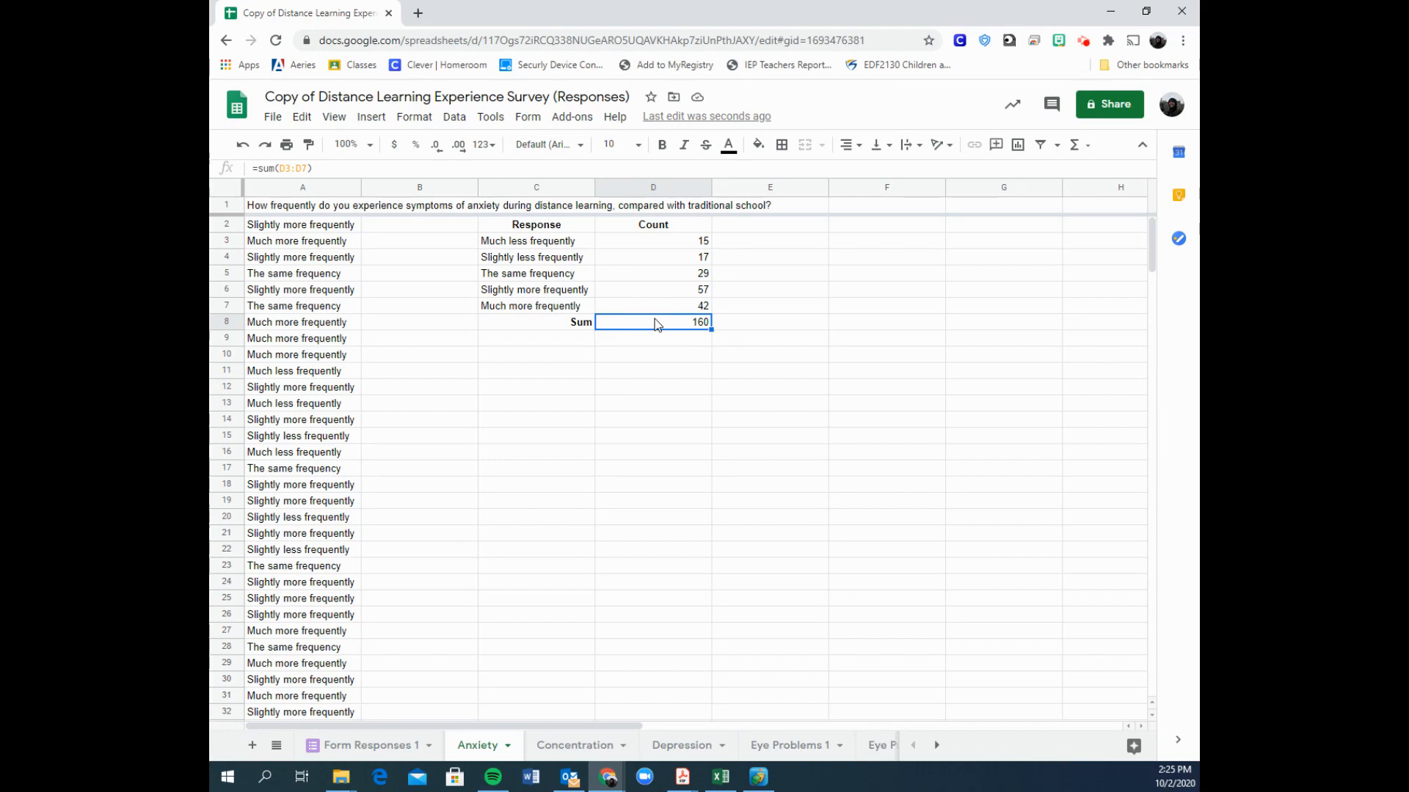
Apply all borders to the response and count table in C2:D8.
drag(569, 226, 655, 324)
click(781, 144)
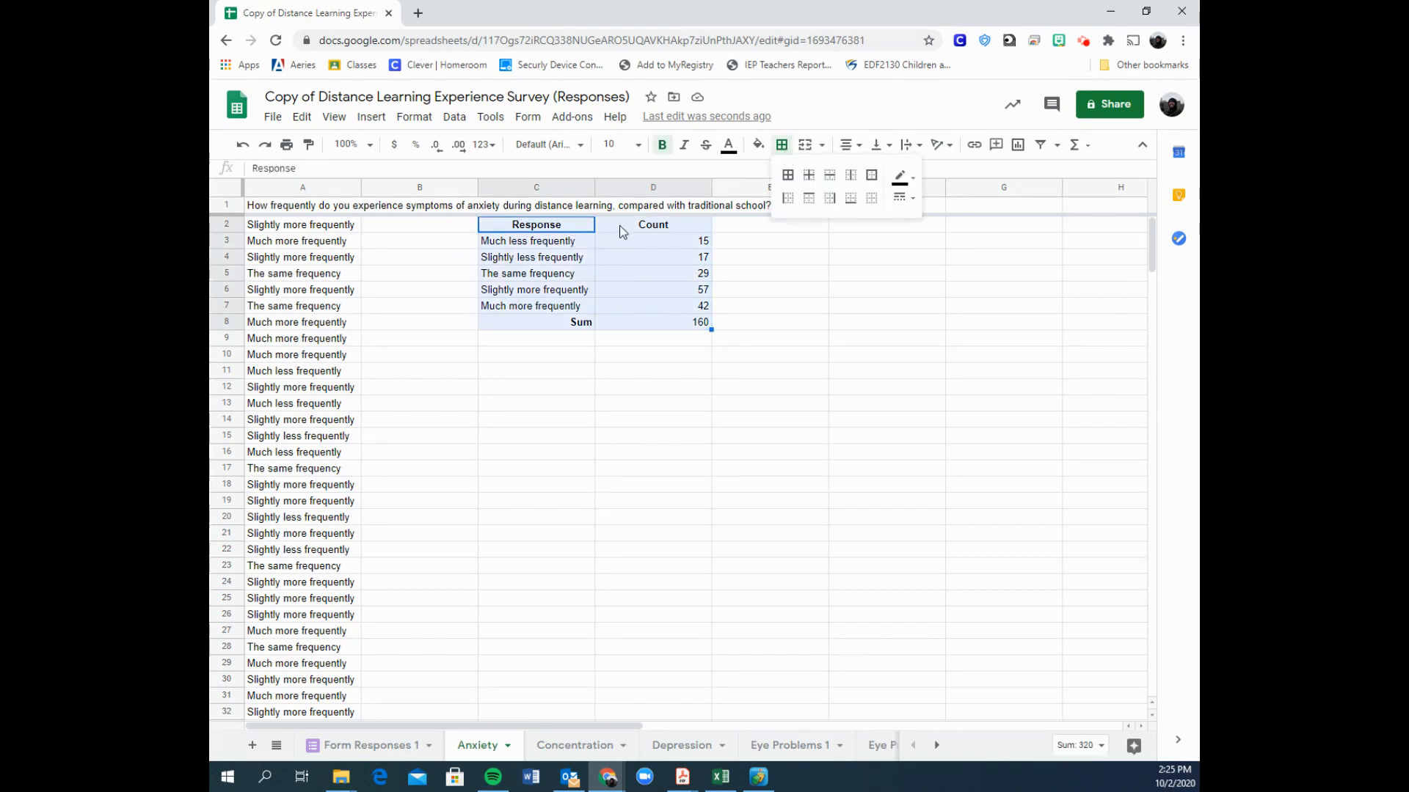
click(787, 174)
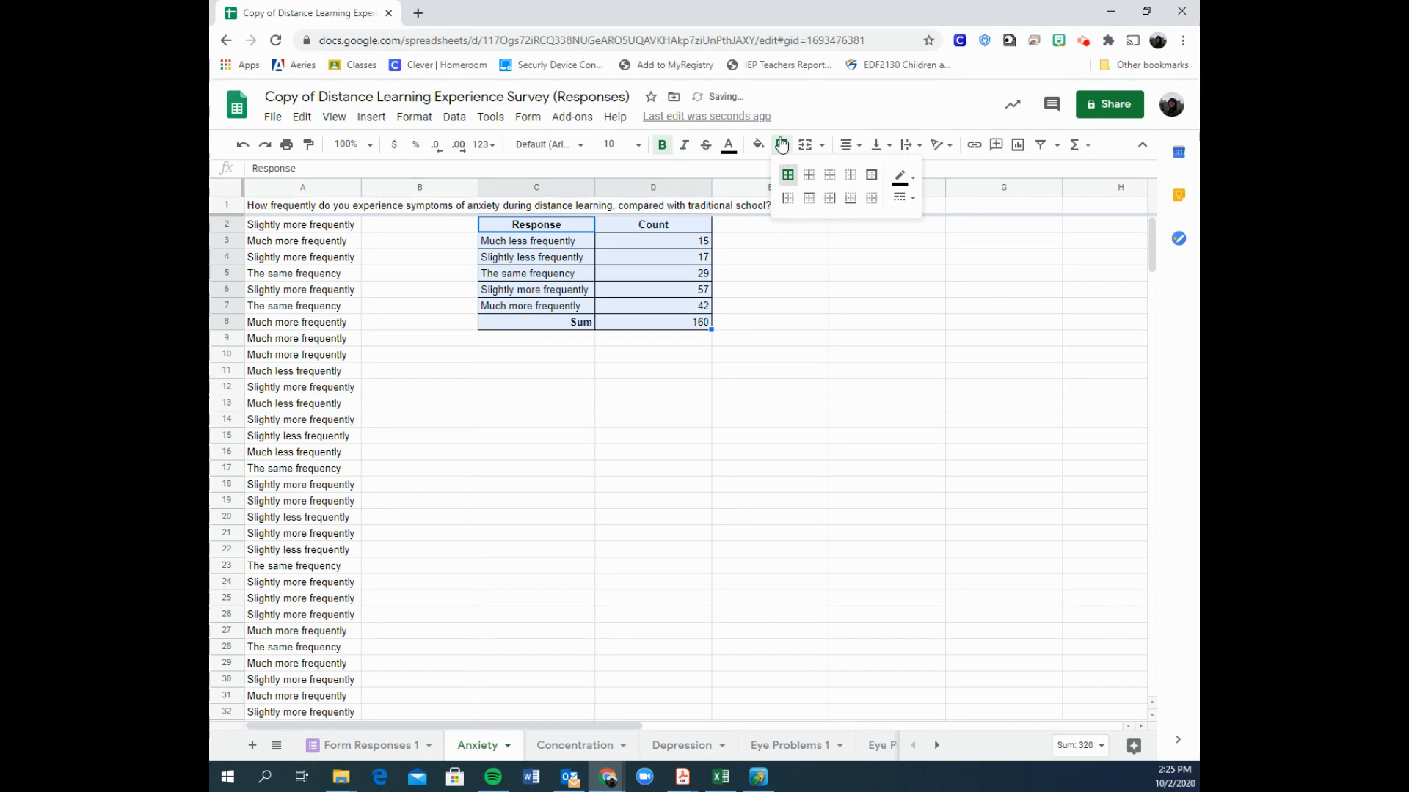
Fill the Response and Count header cells C2:D2 with light blue.
click(565, 226)
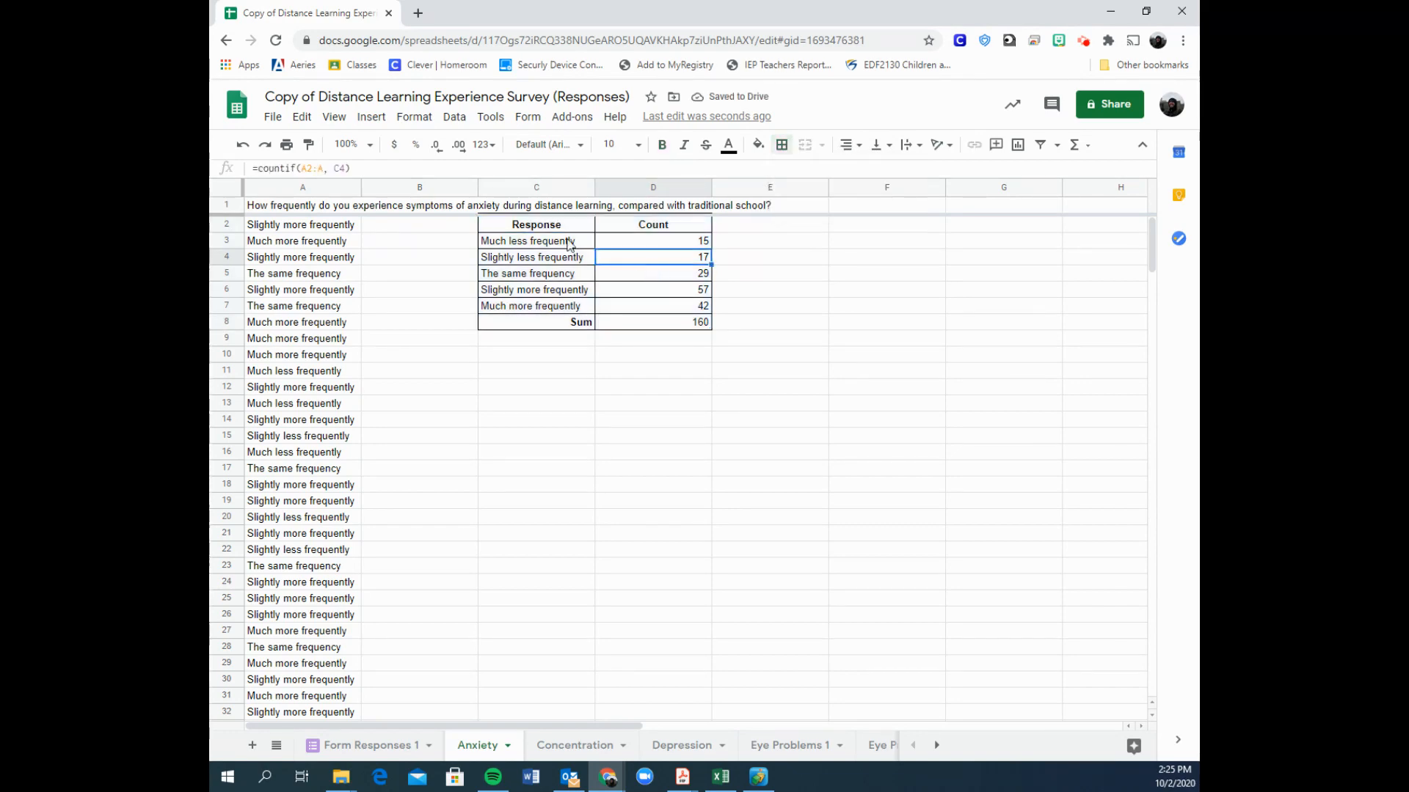
drag(576, 232, 630, 233)
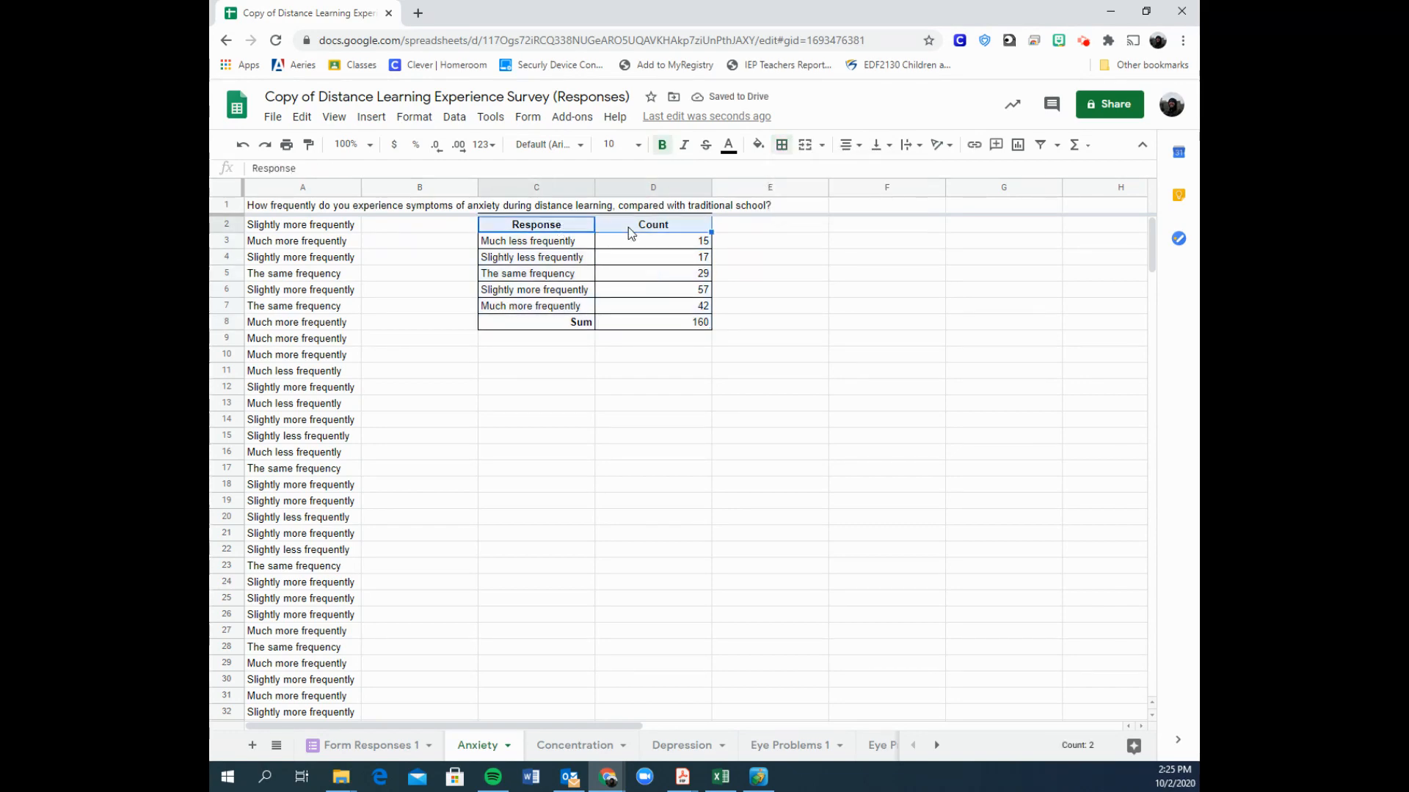
click(762, 151)
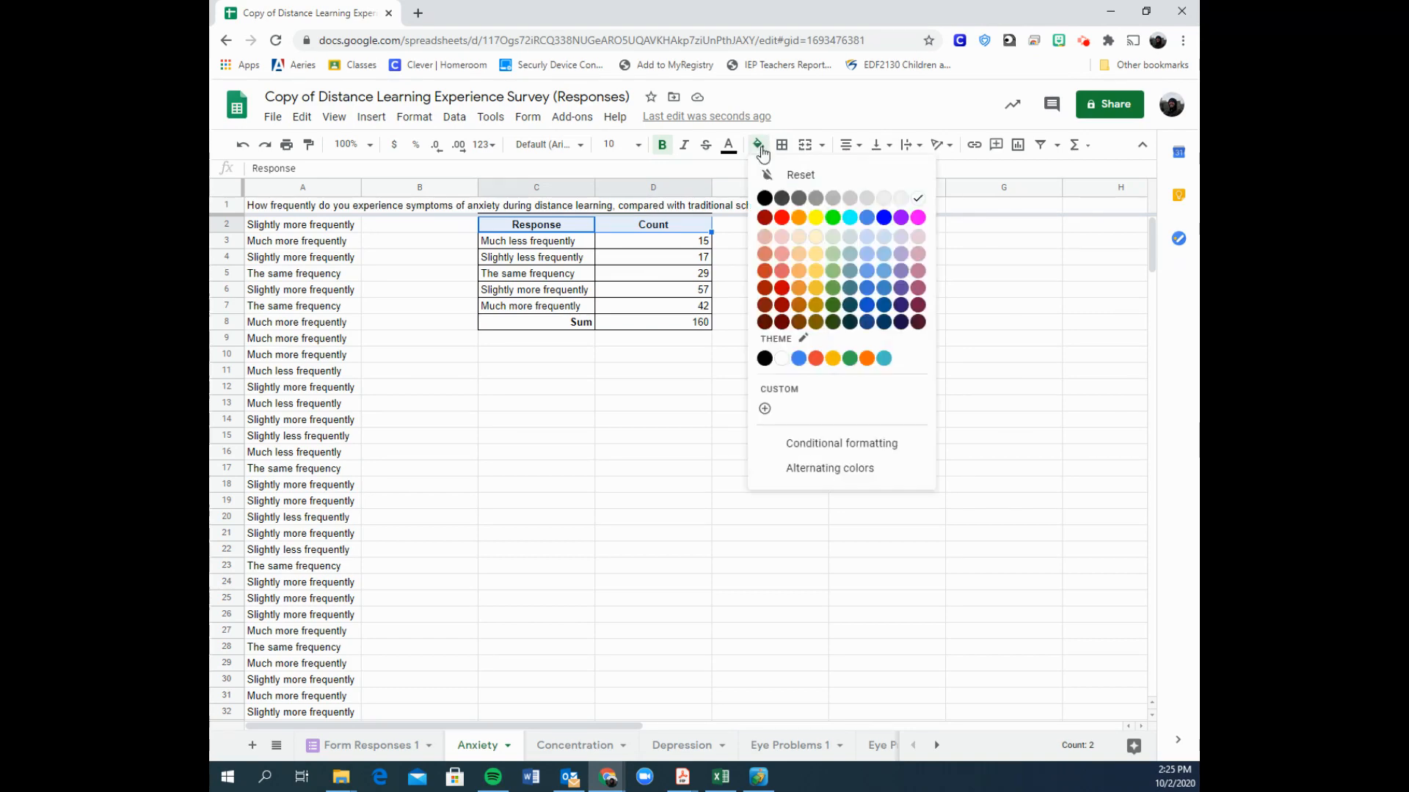
click(869, 236)
Fill the response and count rows C3:D7 with light magenta from the pale row of the palette.
drag(569, 248, 645, 302)
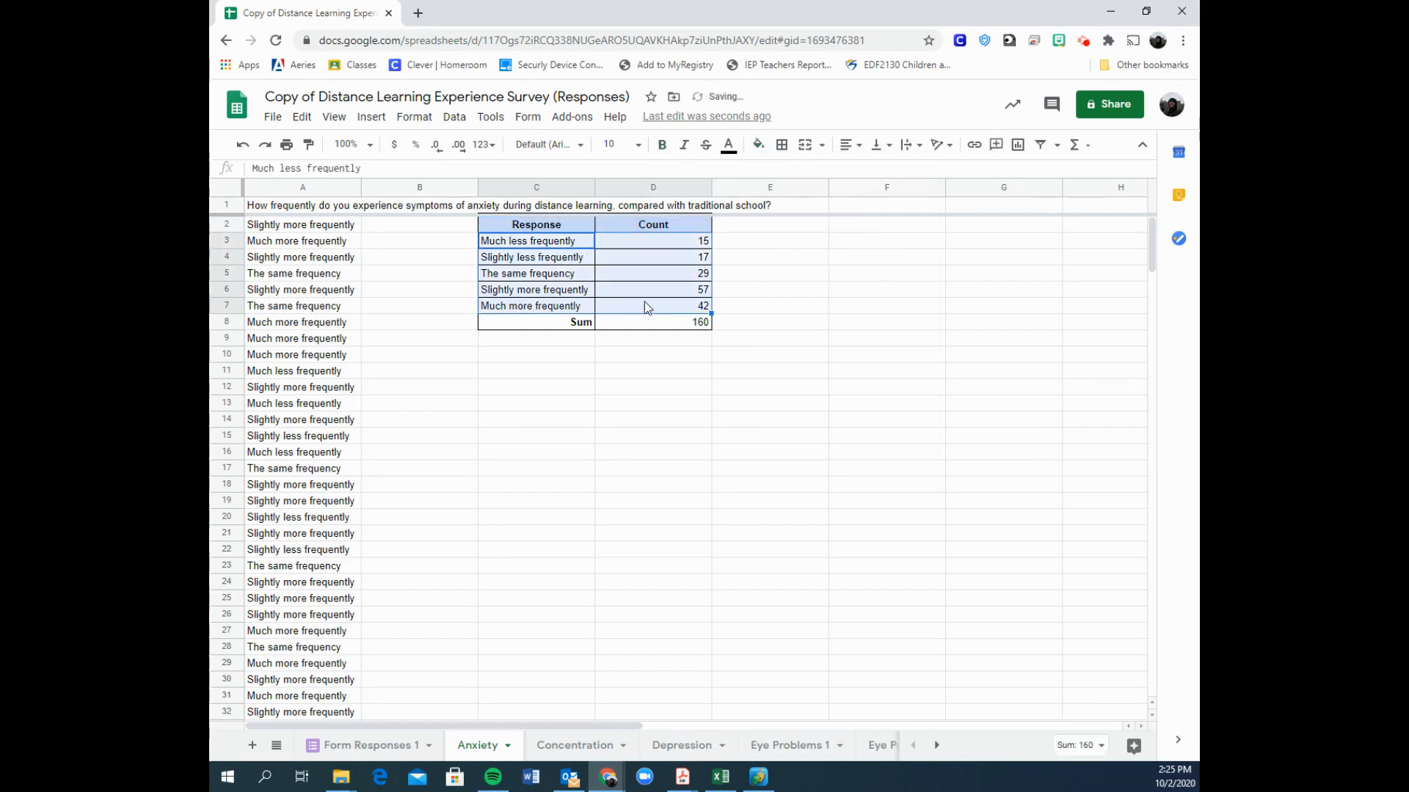
click(758, 144)
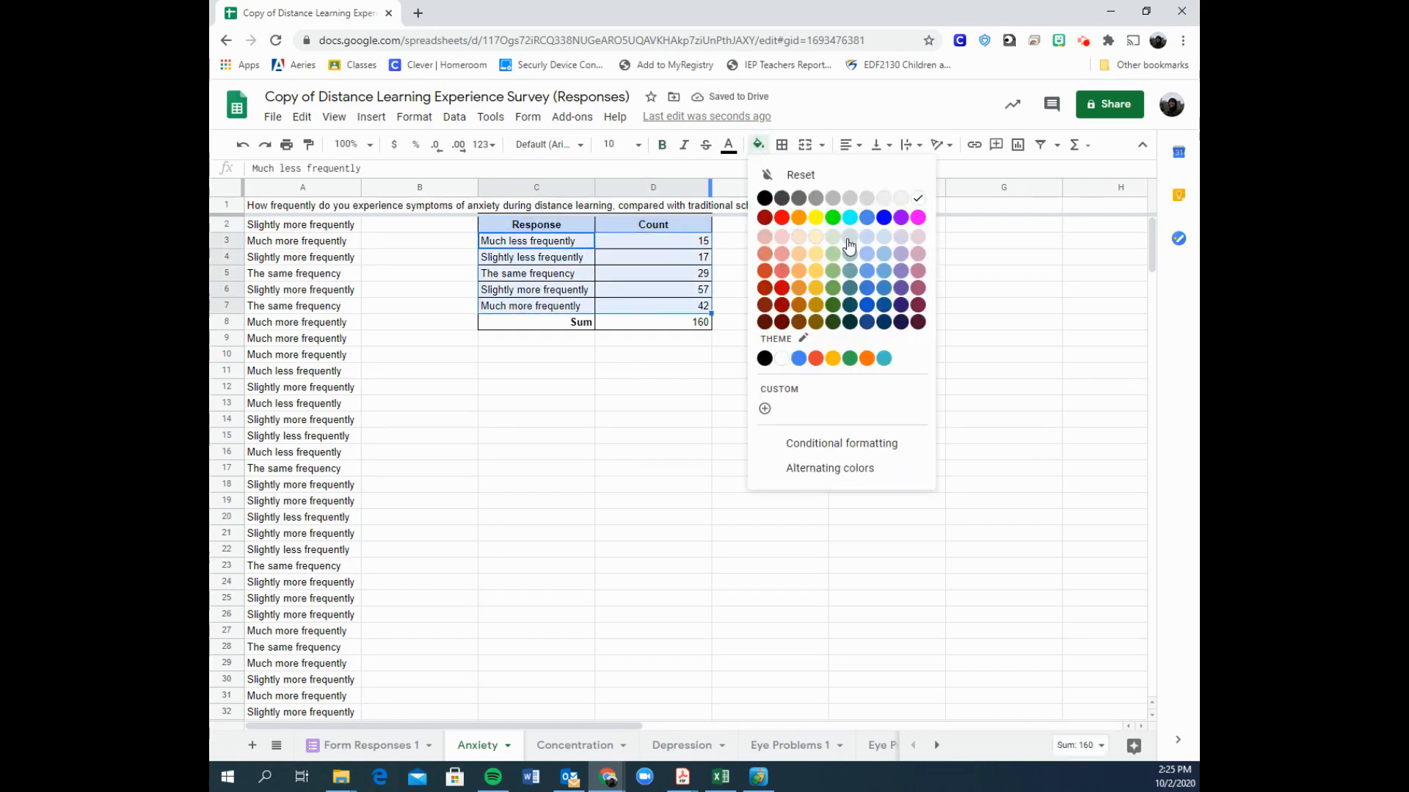
click(918, 236)
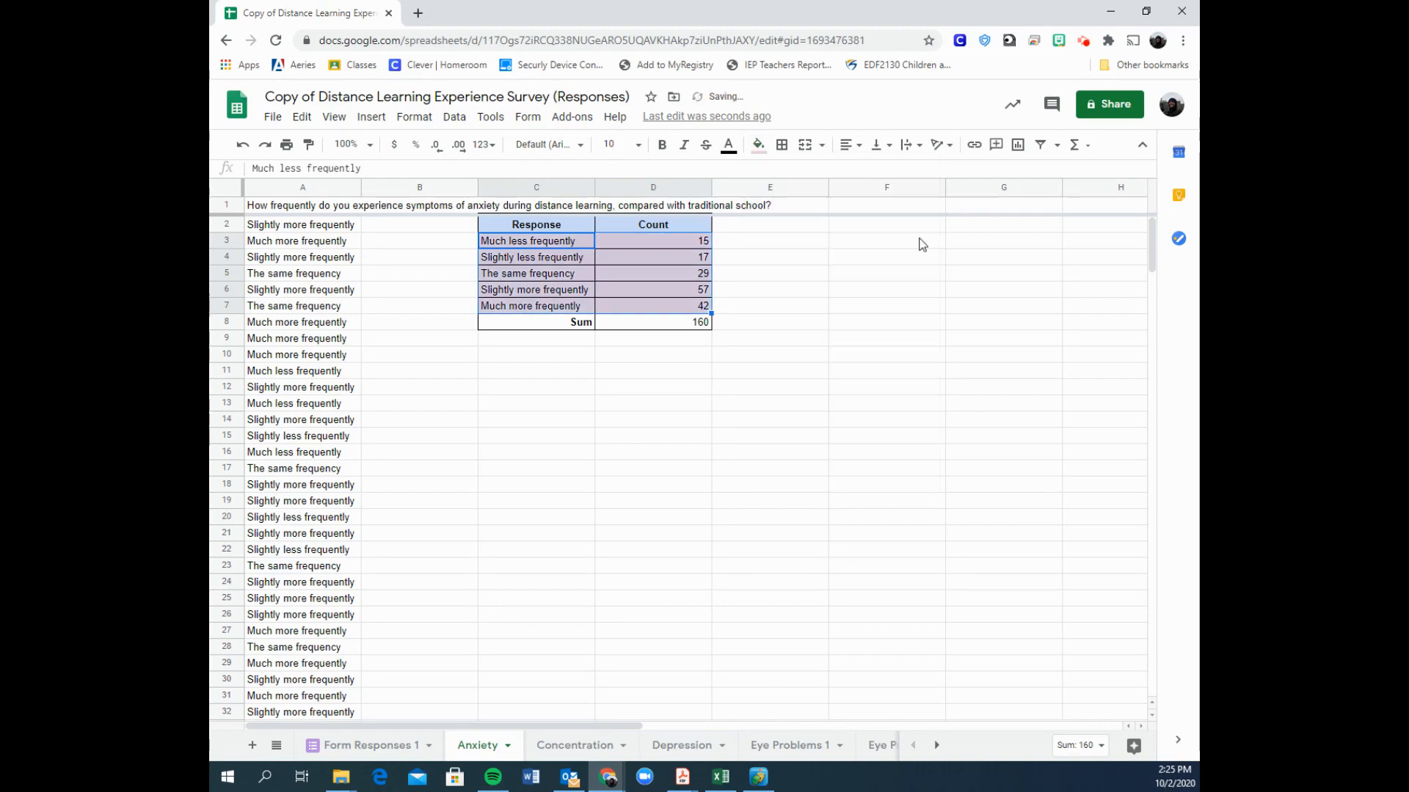
Fill the Sum row C8:D8 with light yellow.
click(571, 327)
shift+click(609, 328)
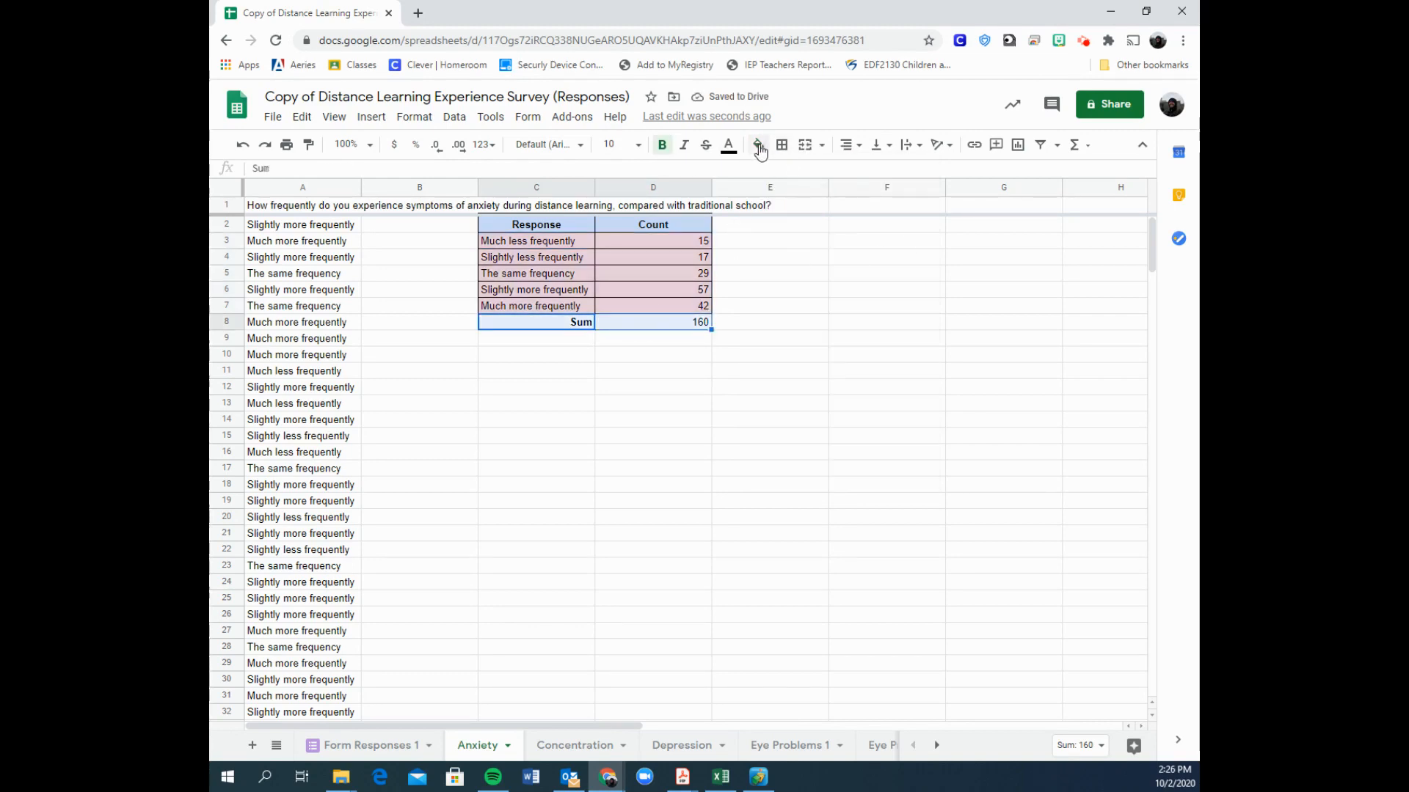
click(758, 145)
click(815, 236)
click(657, 293)
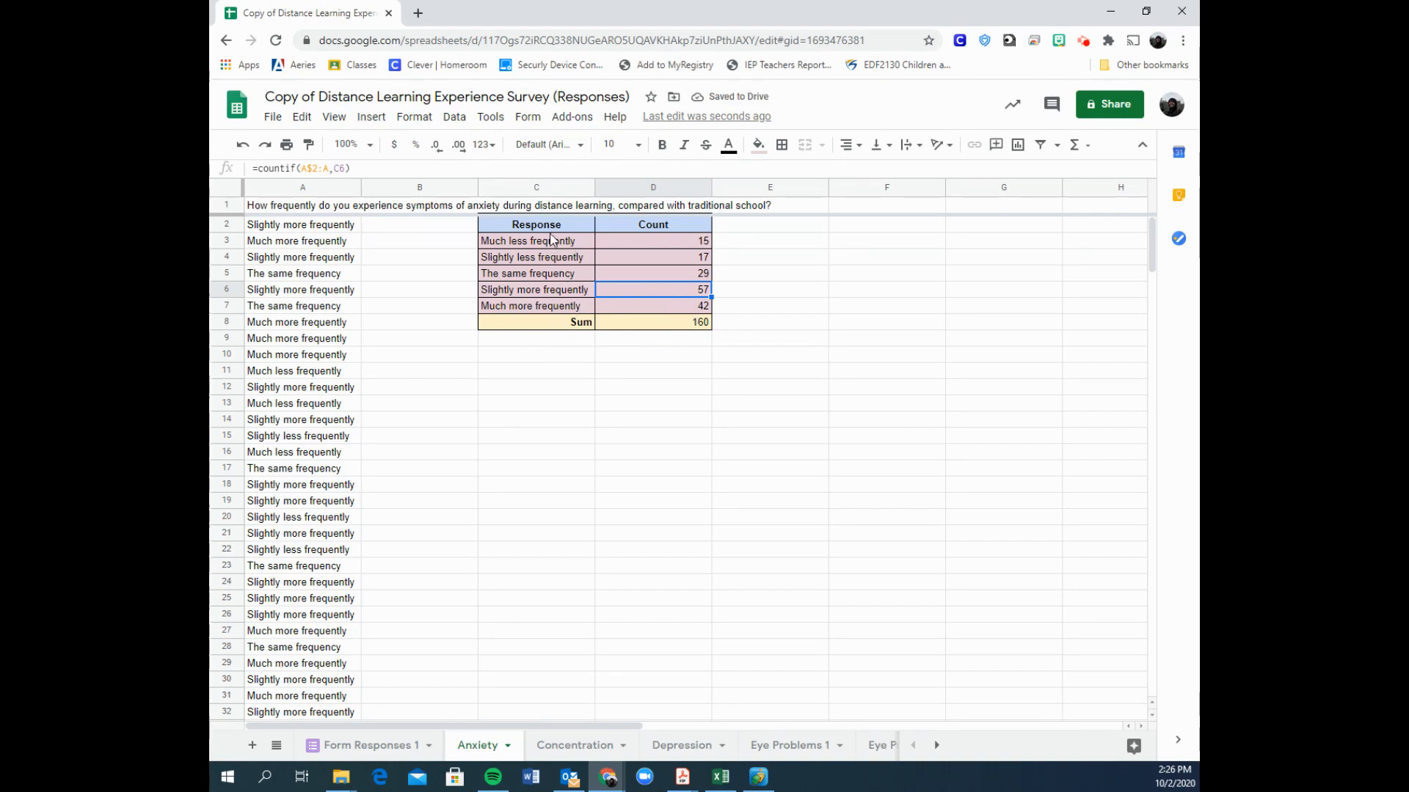
Insert a chart from the response, count and Sum cells C3:D8.
drag(552, 224, 645, 327)
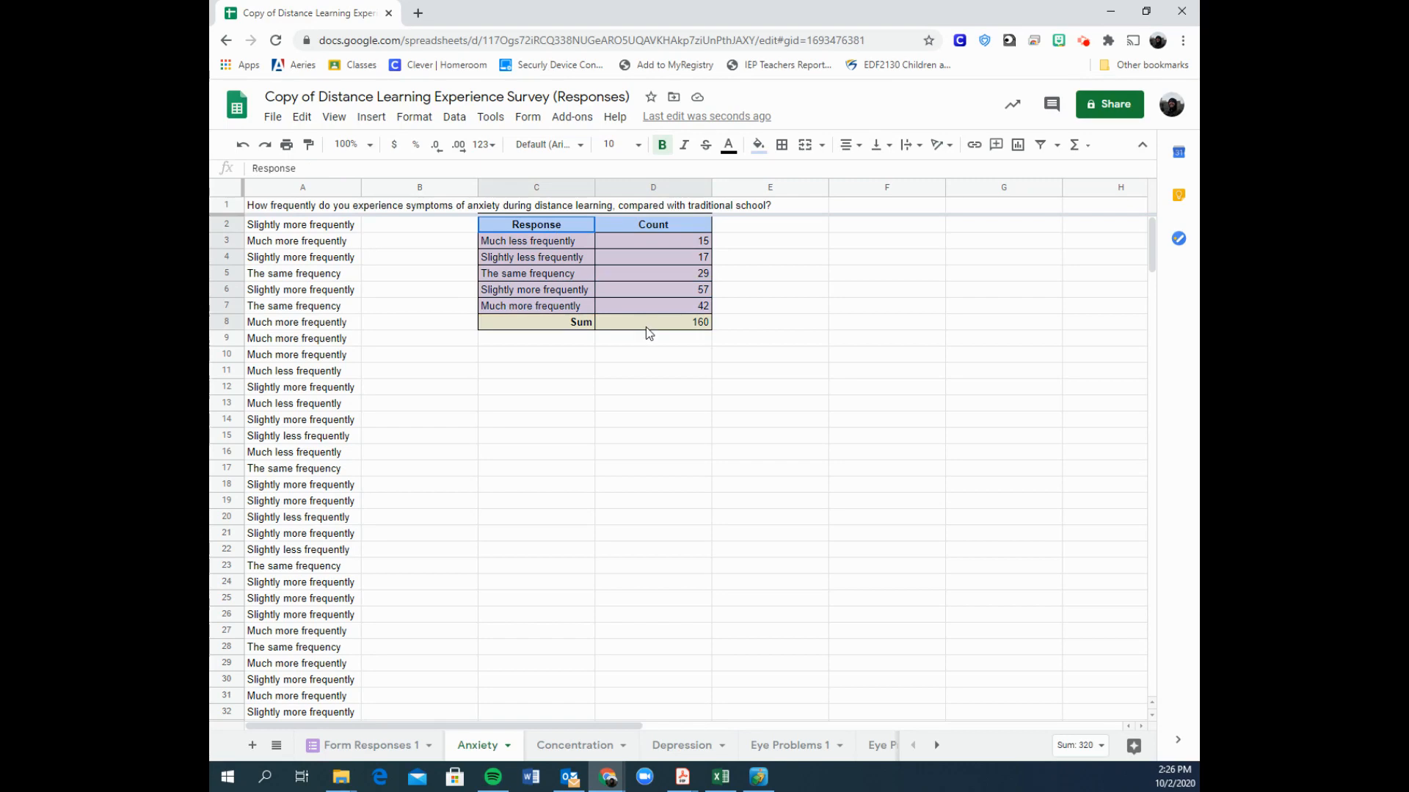
click(551, 242)
drag(552, 244, 670, 327)
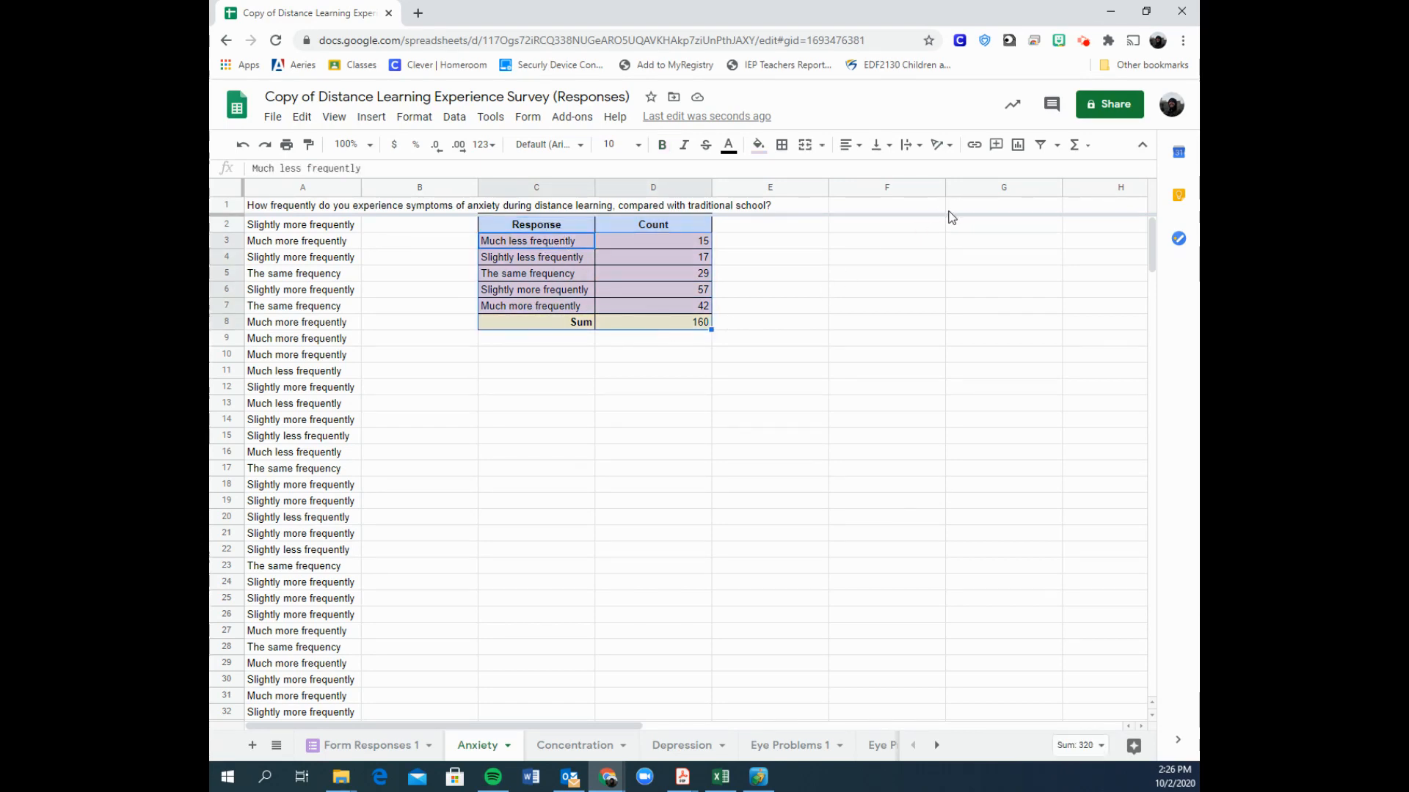
click(1019, 150)
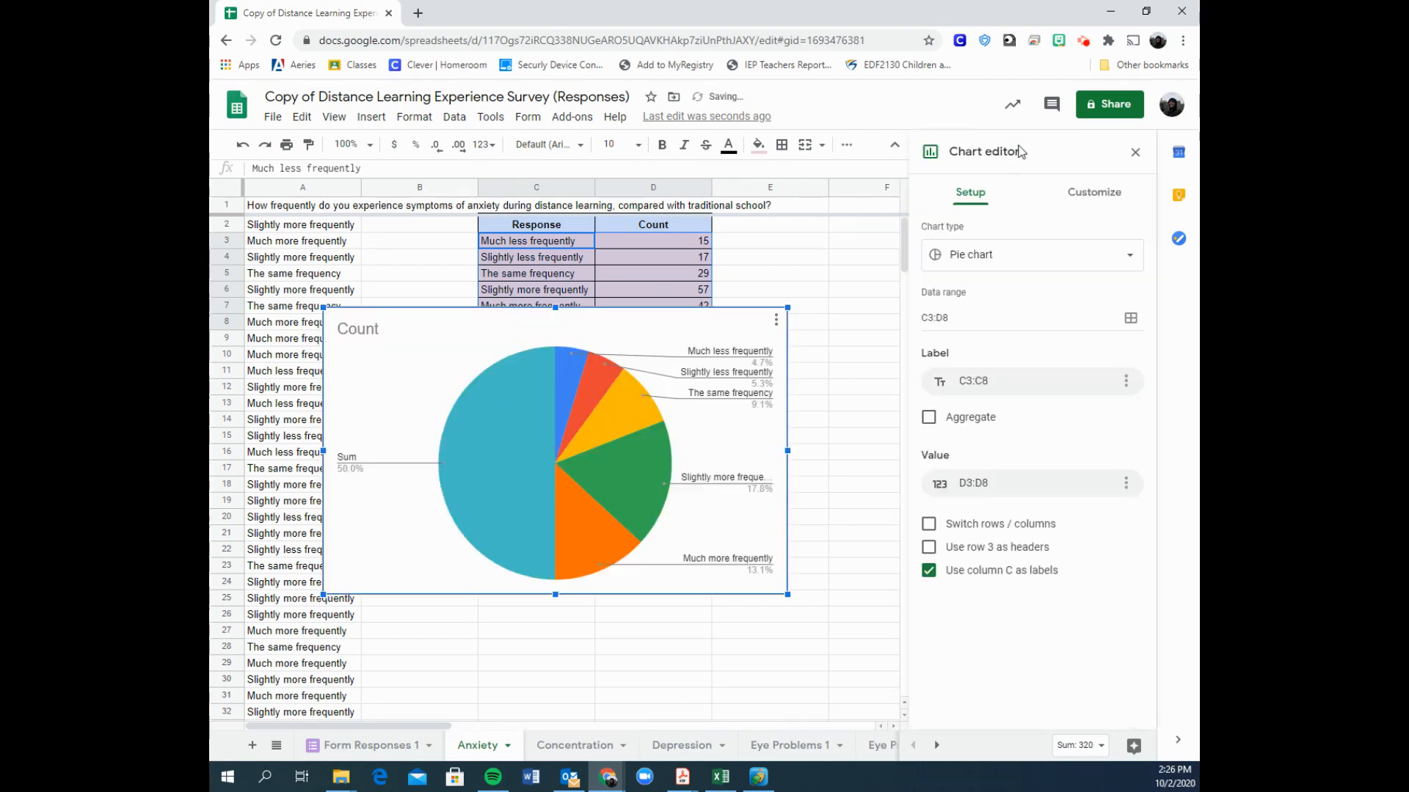
Try the column and bar chart types on the new chart, and return it to a pie chart.
click(1027, 265)
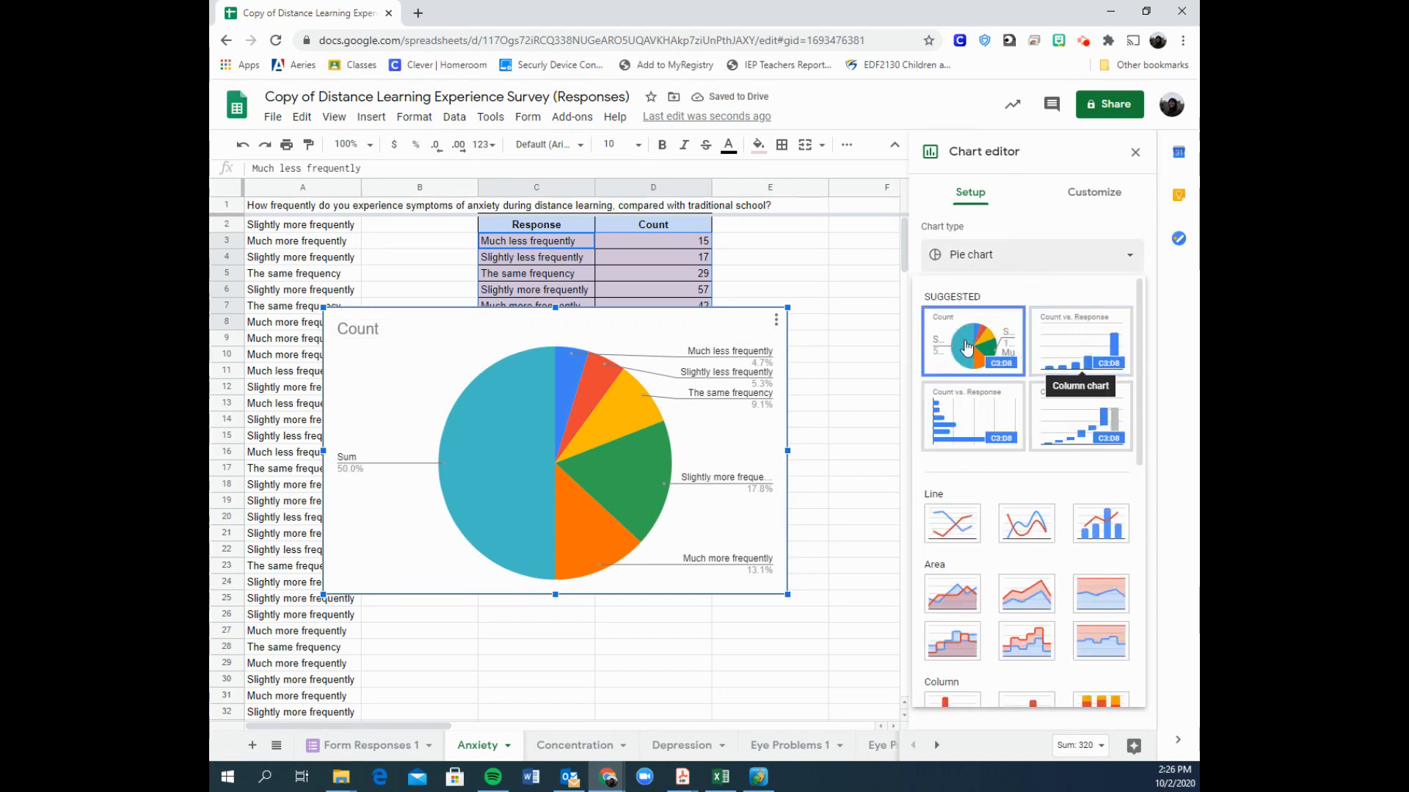
click(1064, 337)
click(1078, 268)
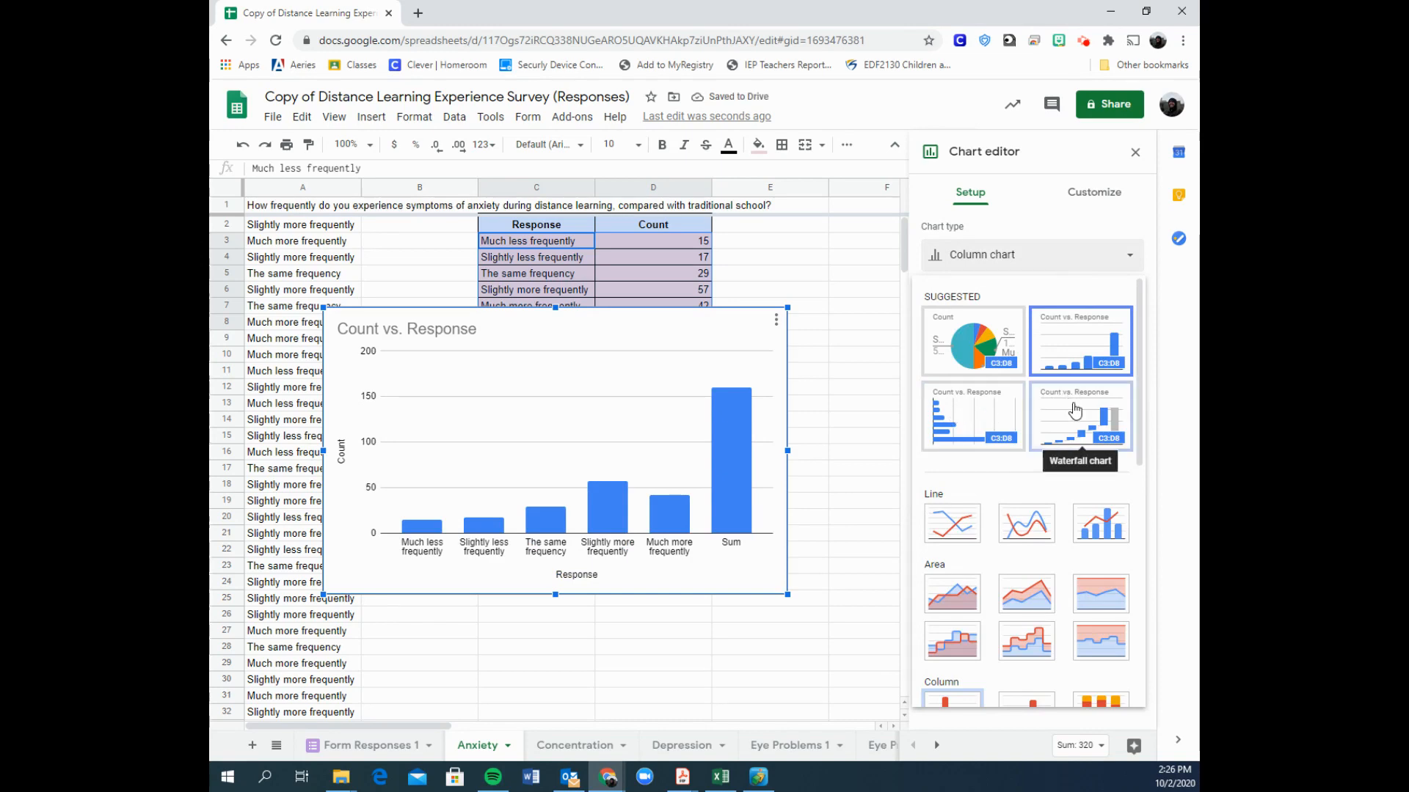
click(956, 414)
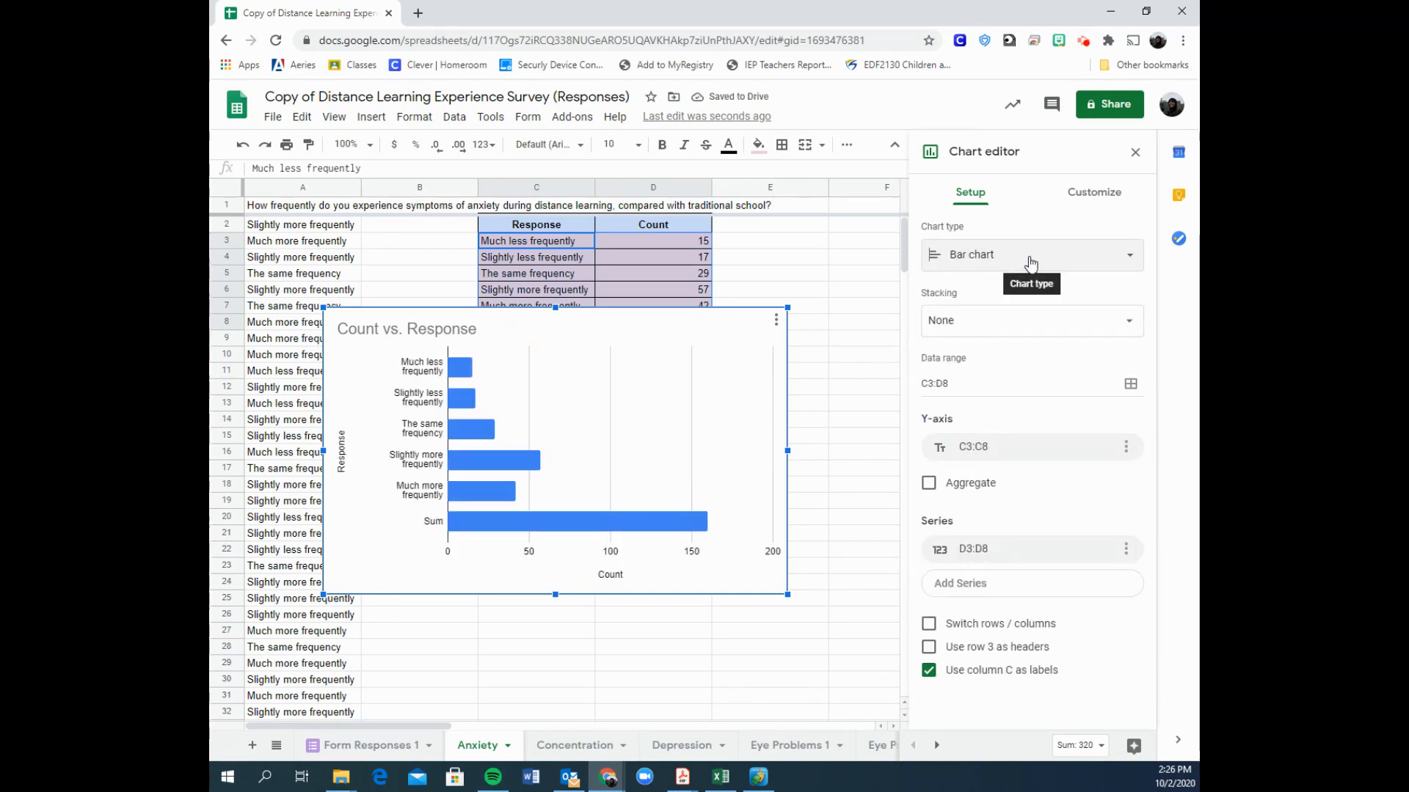
click(1034, 258)
click(969, 343)
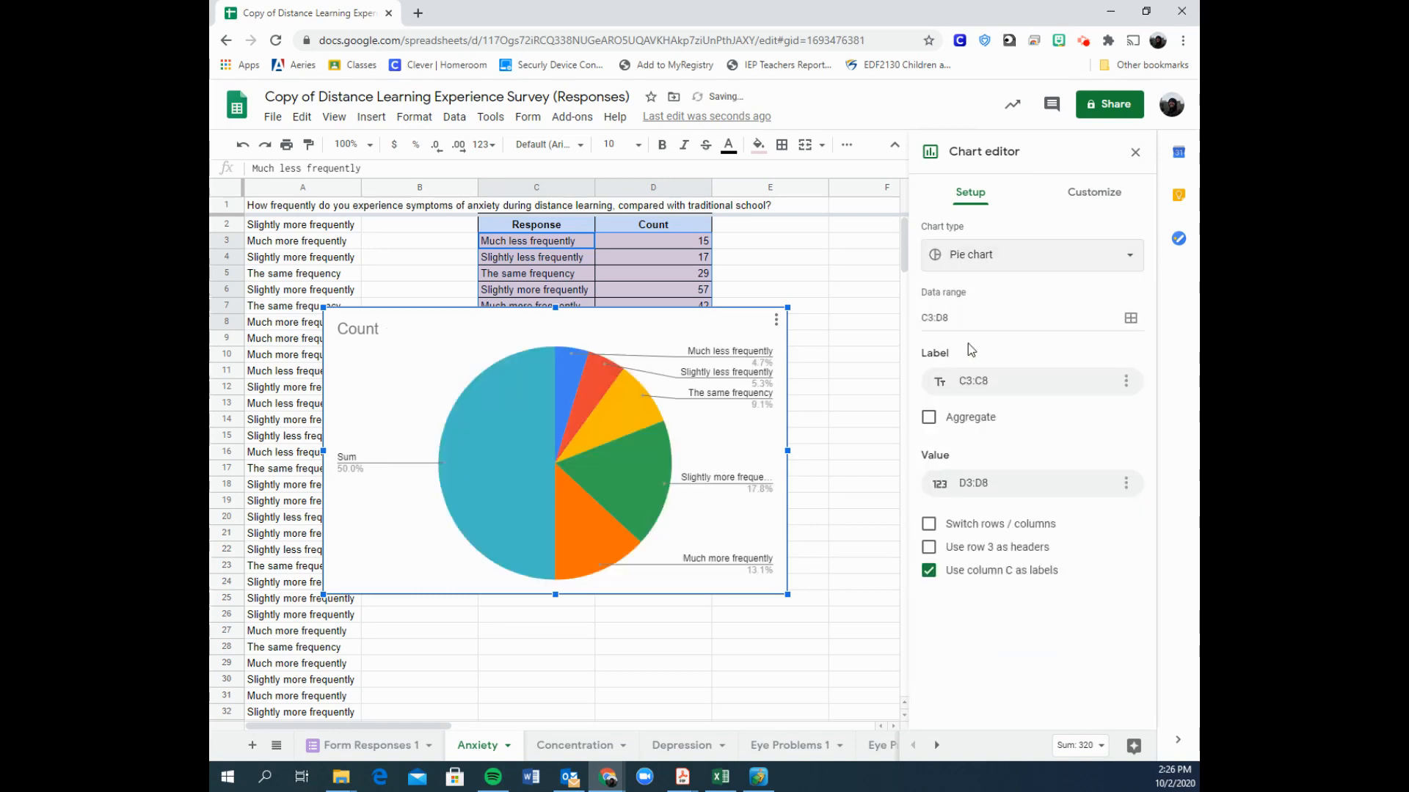
Move the pie chart just below the table so it no longer covers the Sum row.
drag(644, 383, 720, 414)
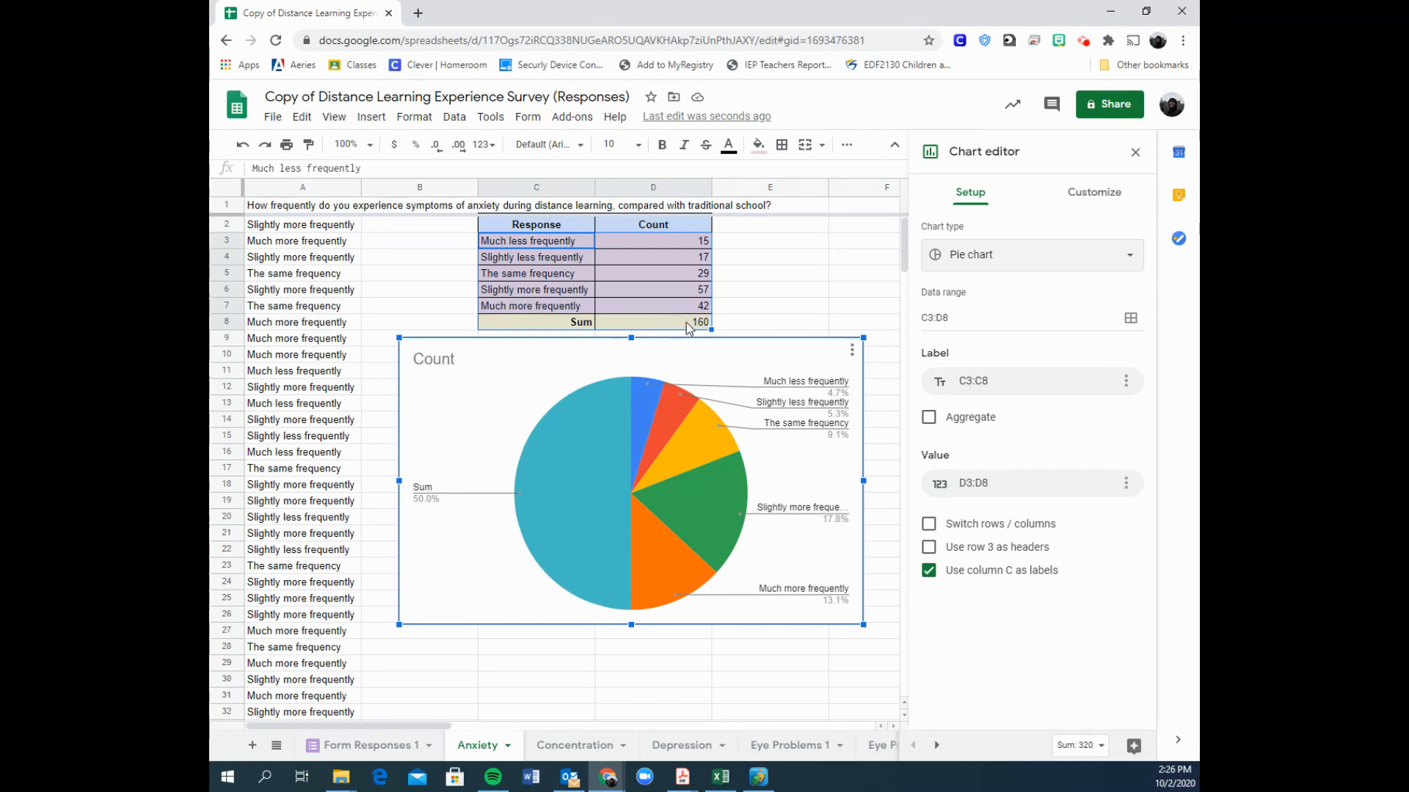
click(587, 487)
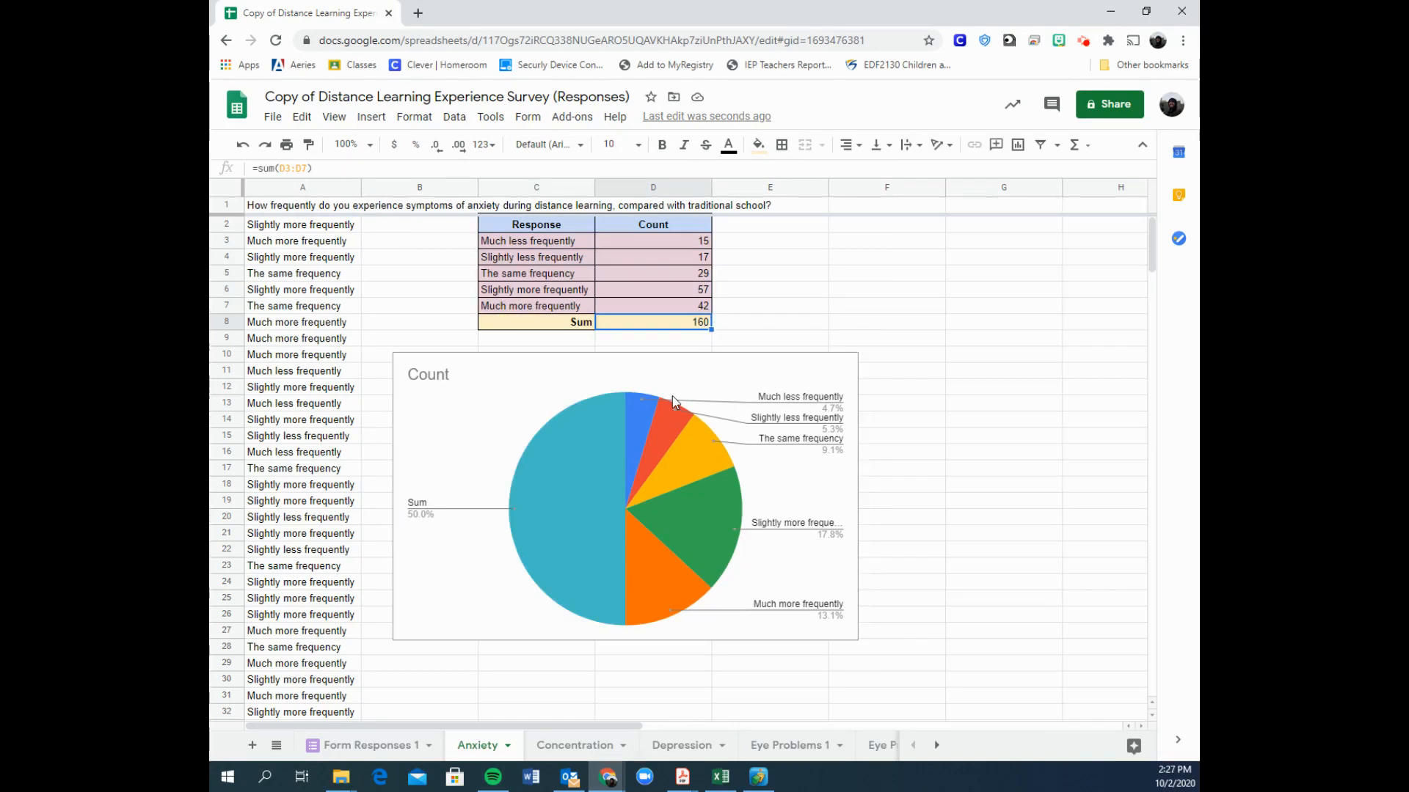
click(637, 431)
right_click(710, 387)
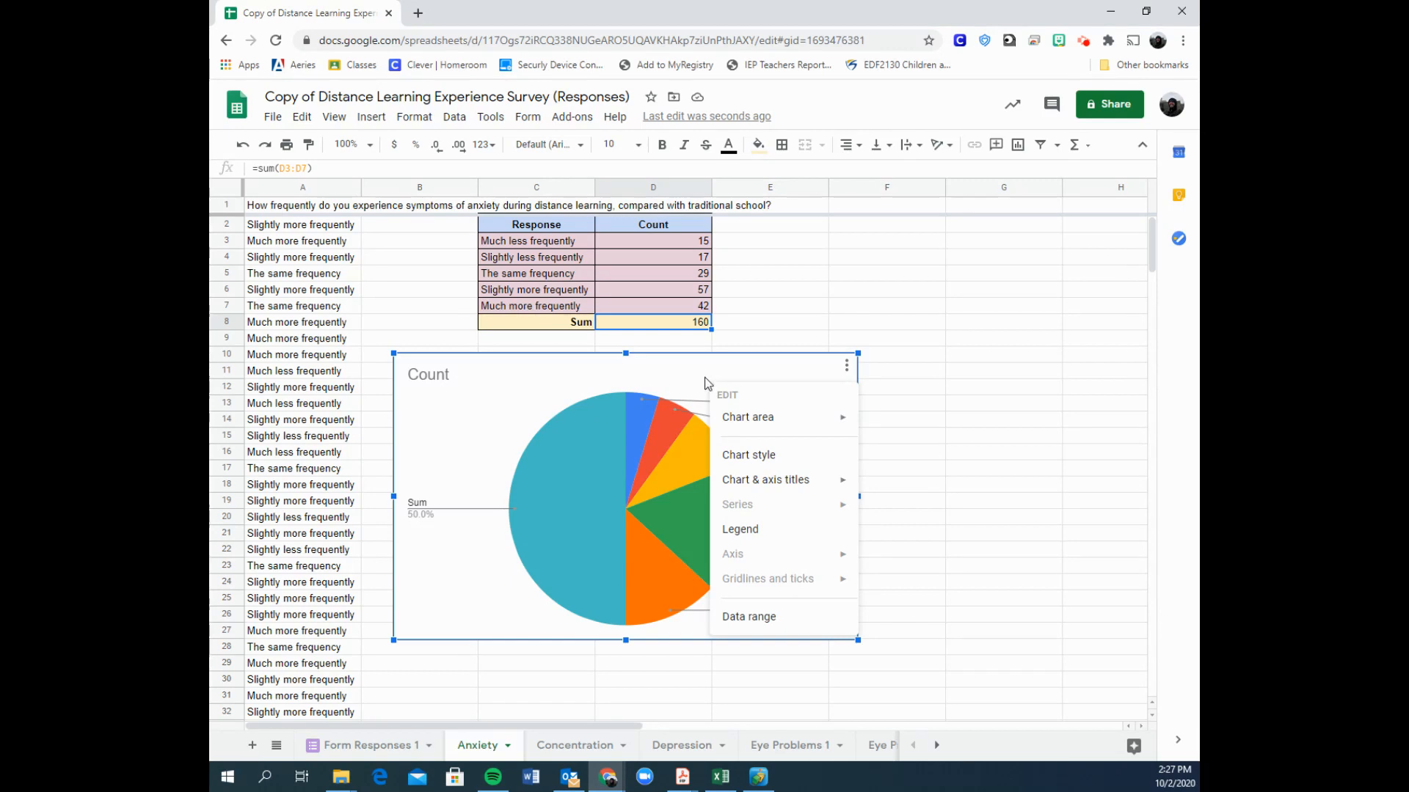
click(628, 373)
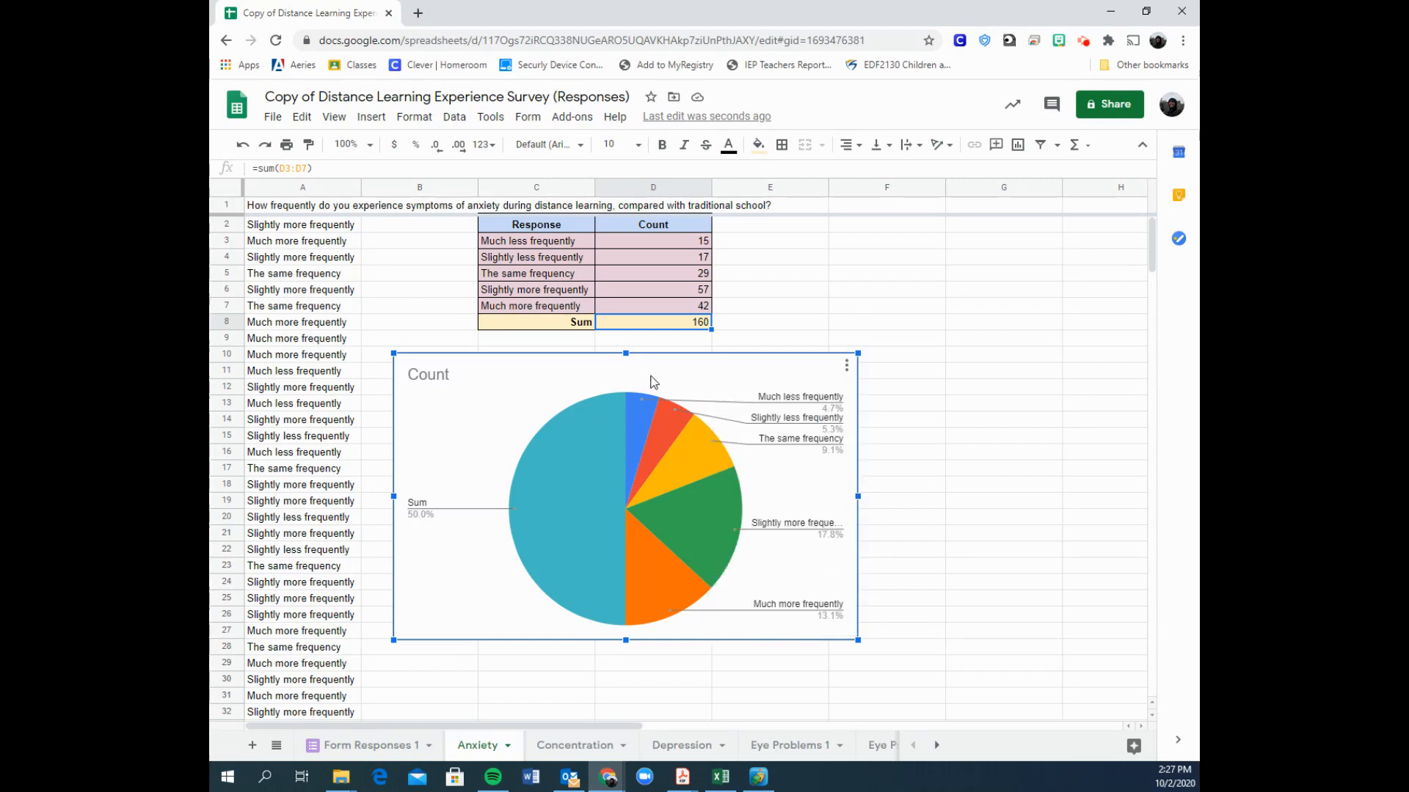
Change the pie chart's data range to C3:D7 to leave out the Sum row.
right_click(653, 381)
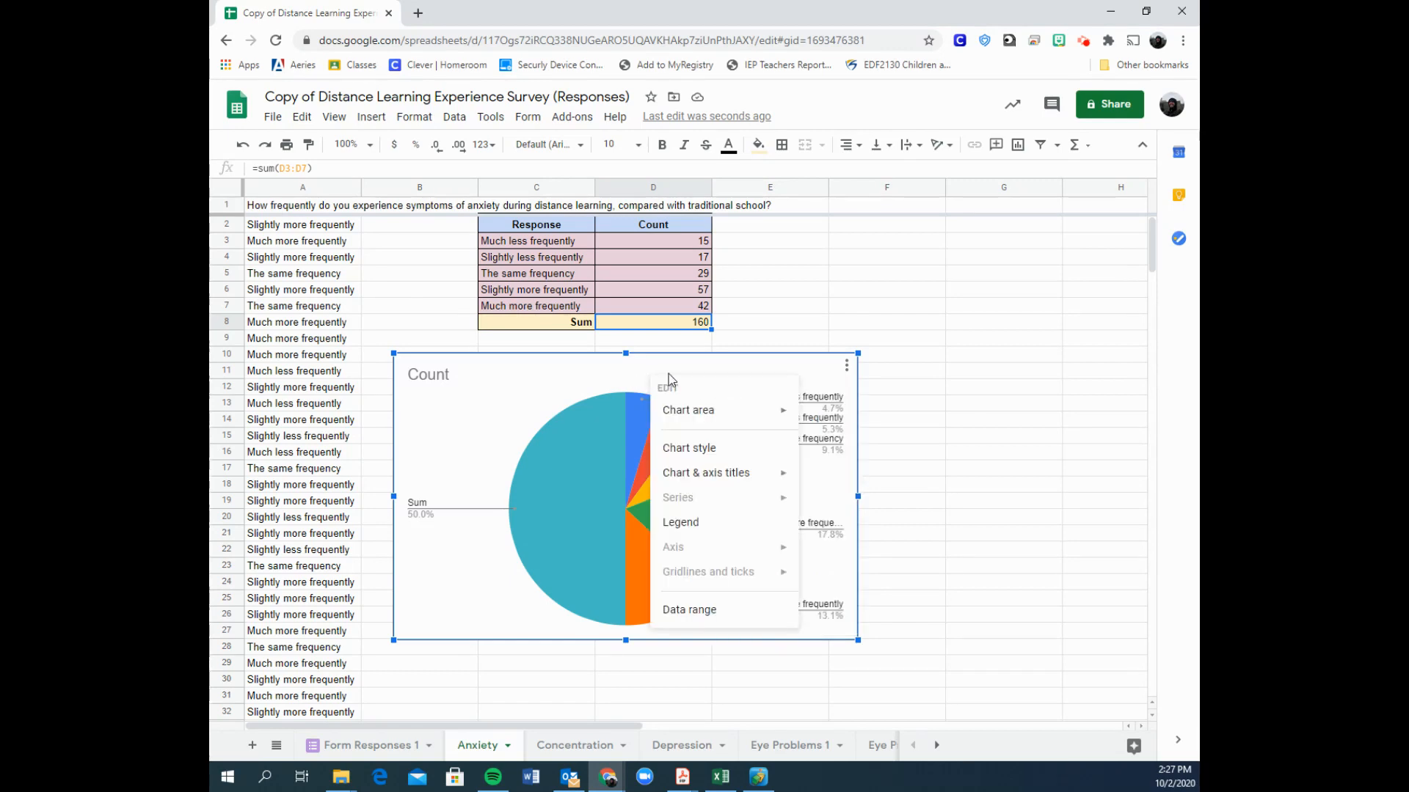
click(690, 610)
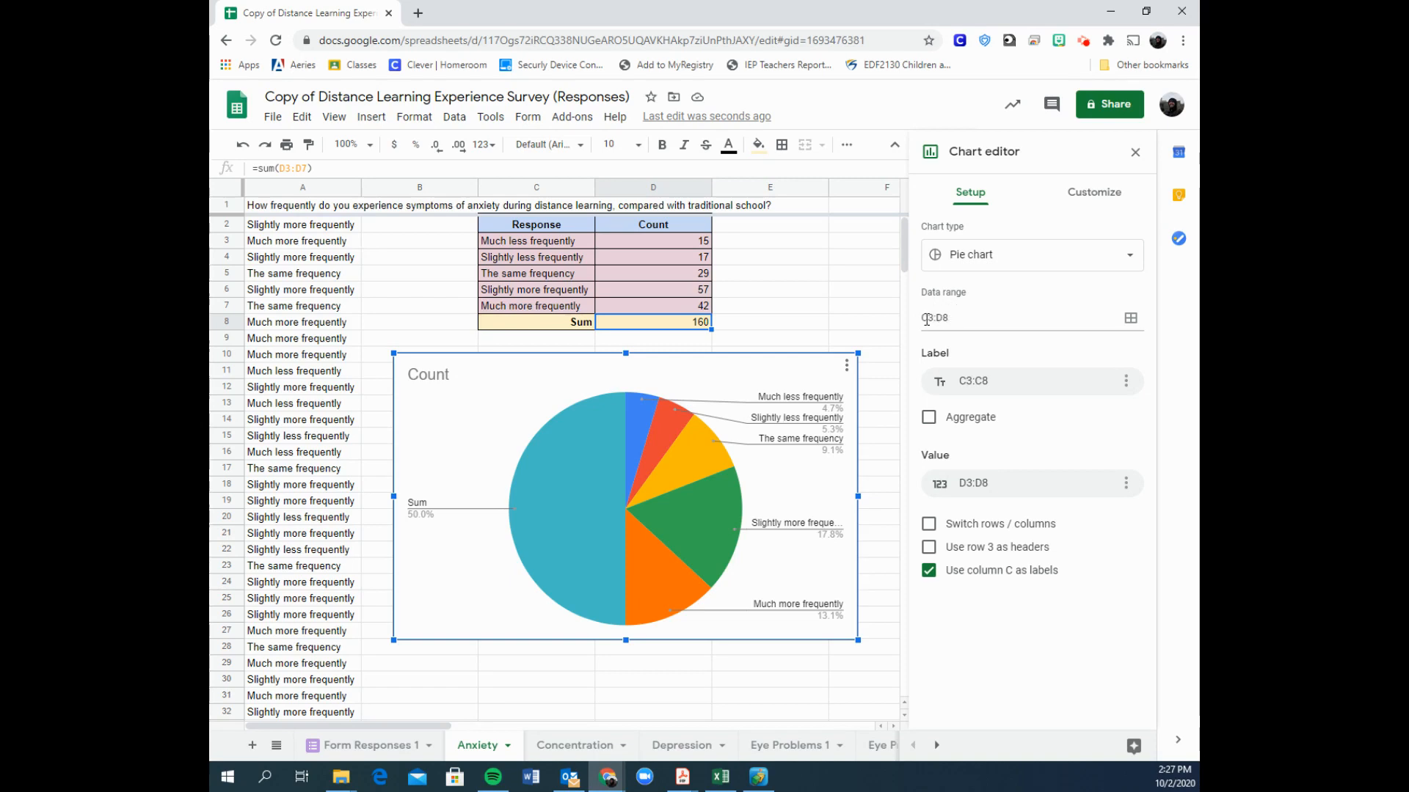
click(1132, 321)
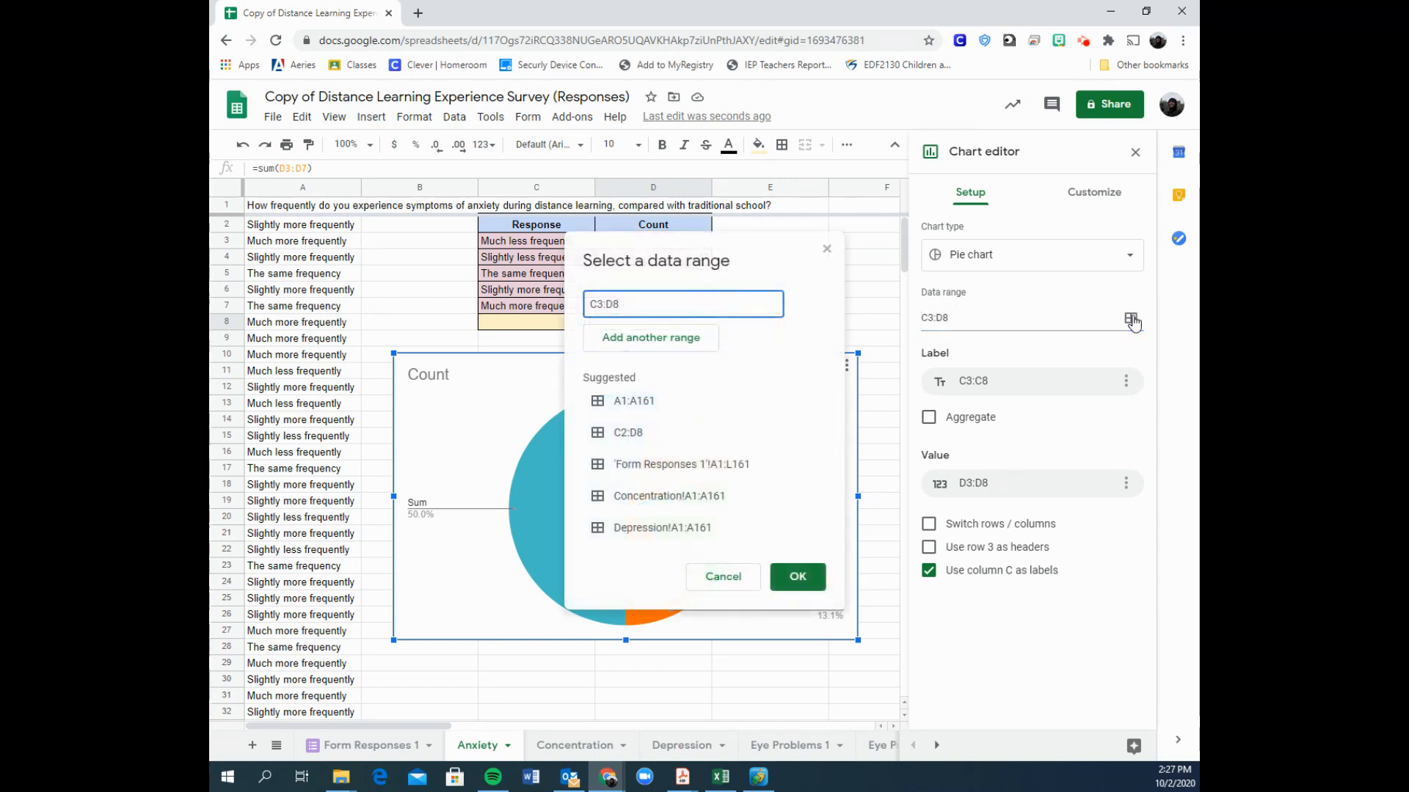
drag(670, 250, 855, 245)
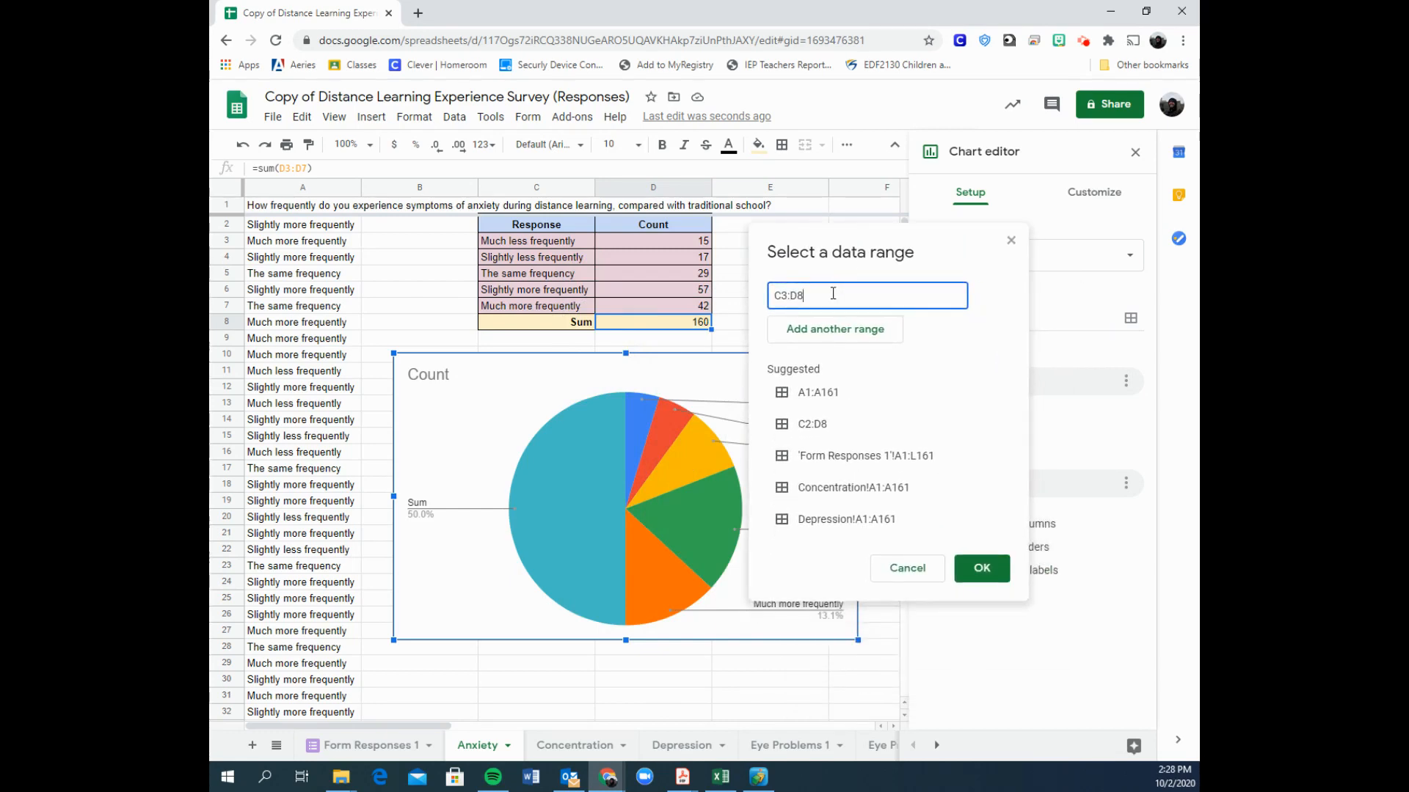
click(581, 242)
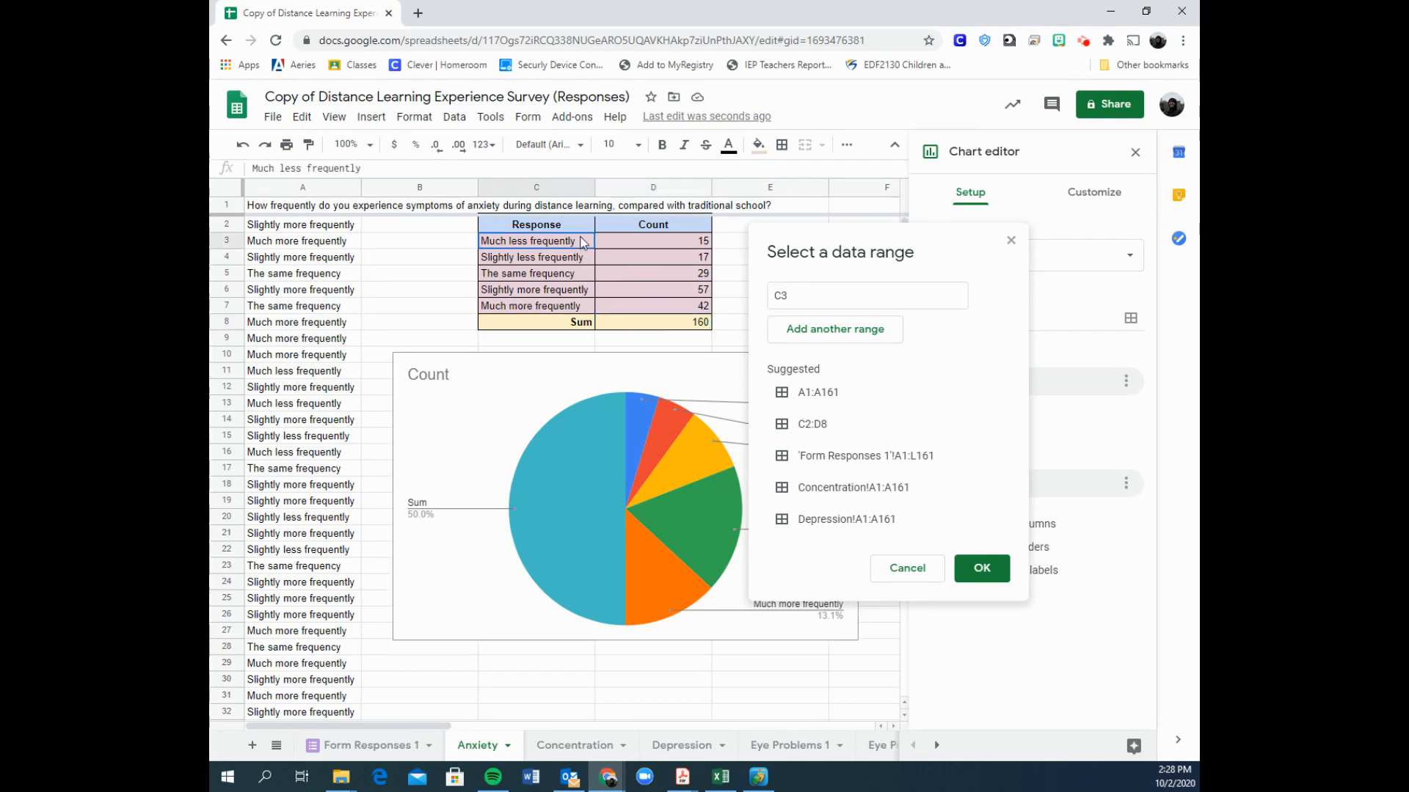
drag(582, 242, 689, 308)
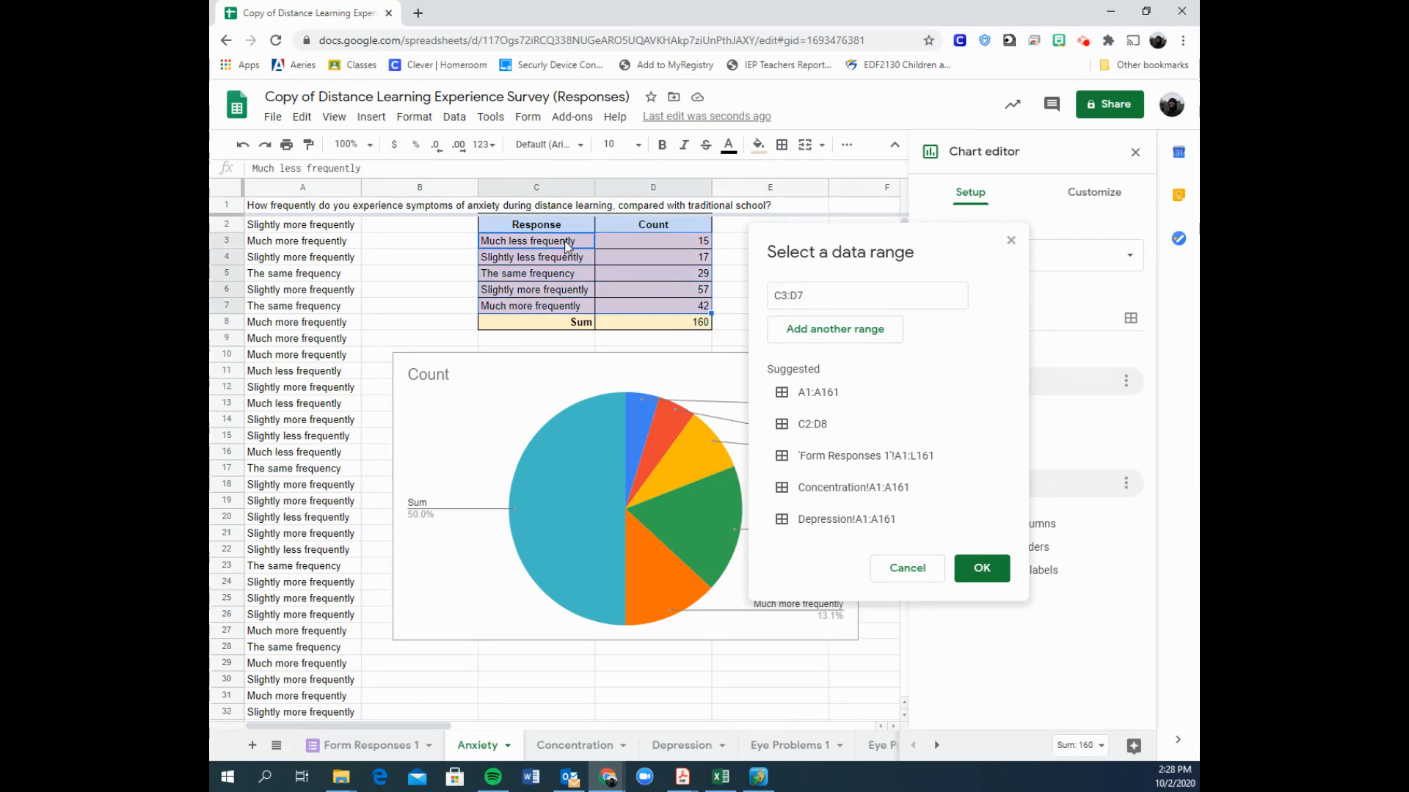
drag(569, 246, 675, 309)
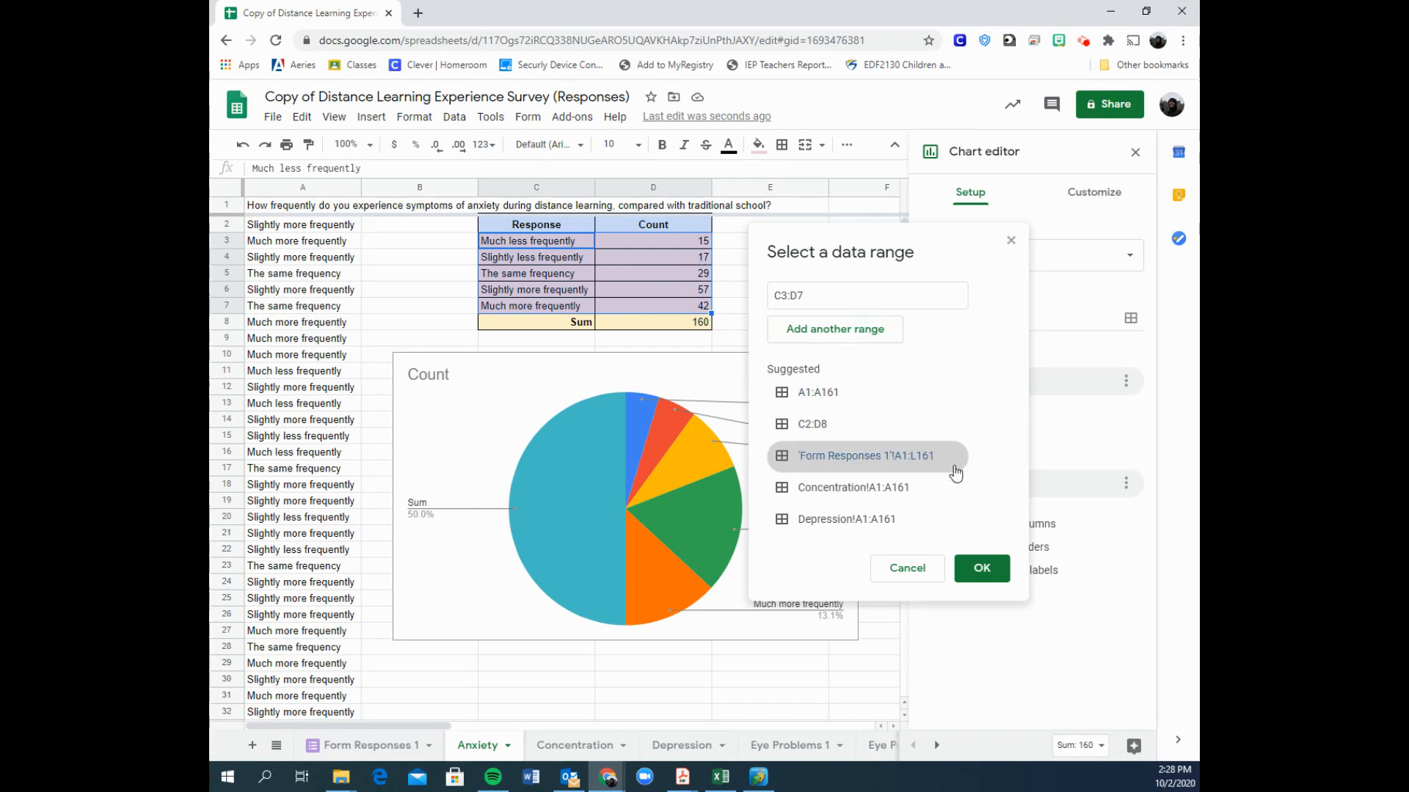
click(983, 568)
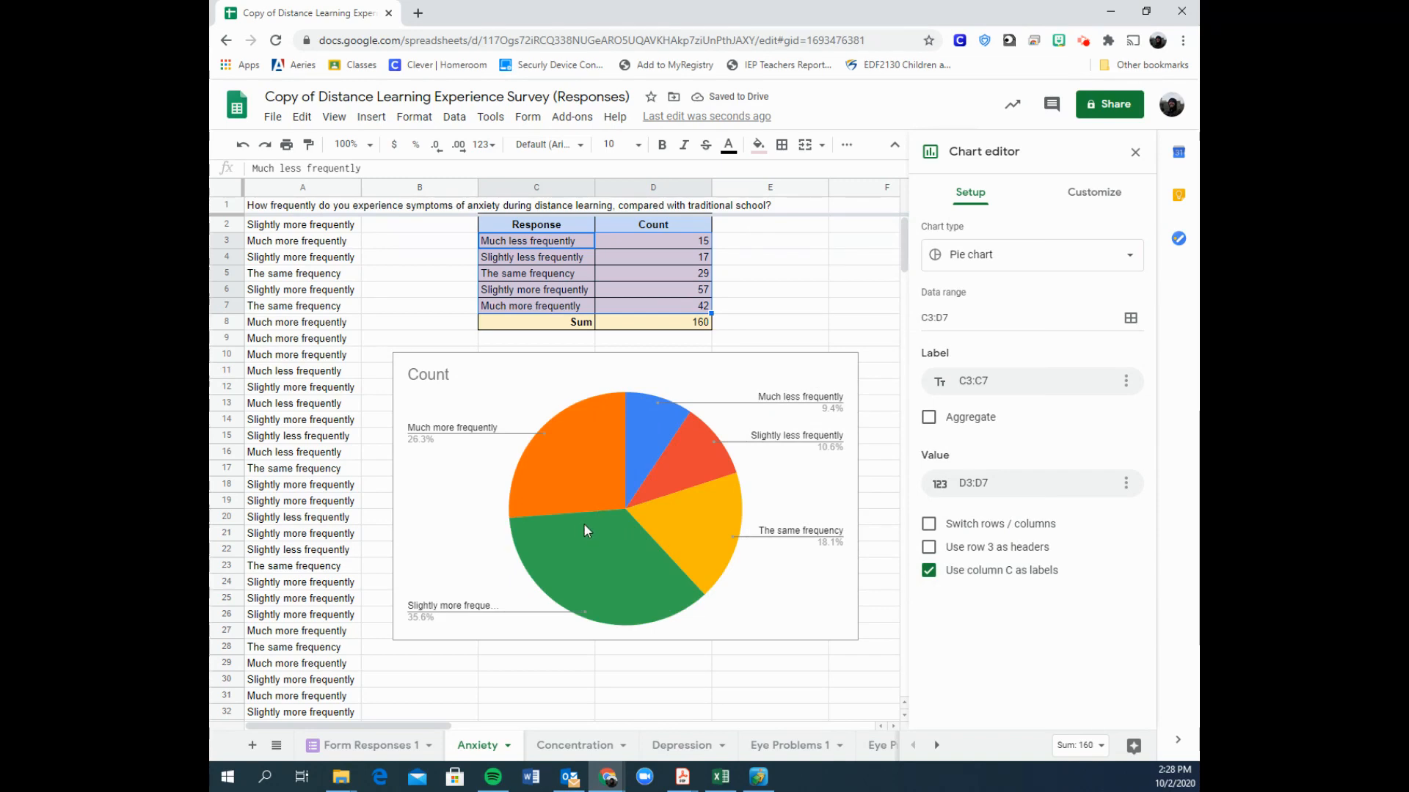
click(622, 573)
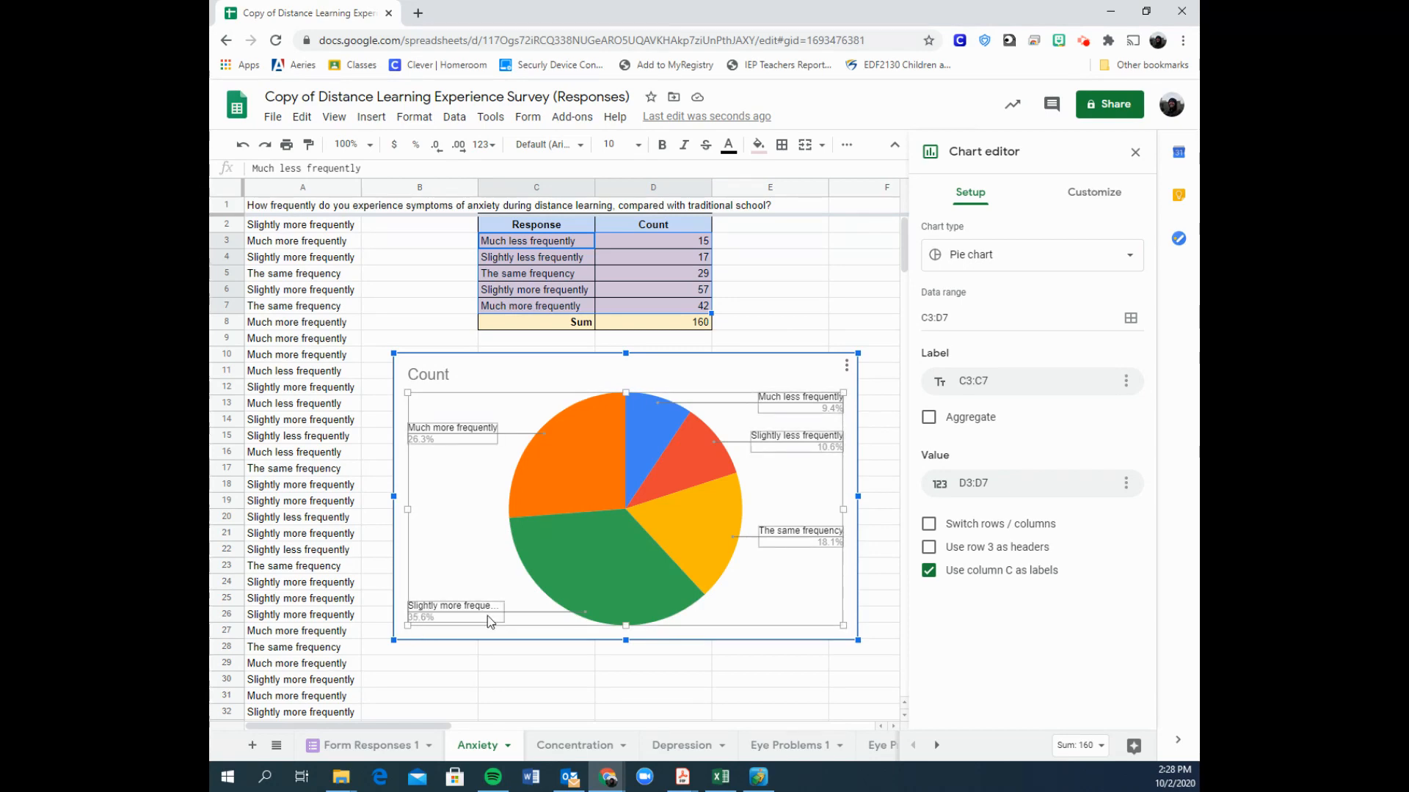
click(565, 438)
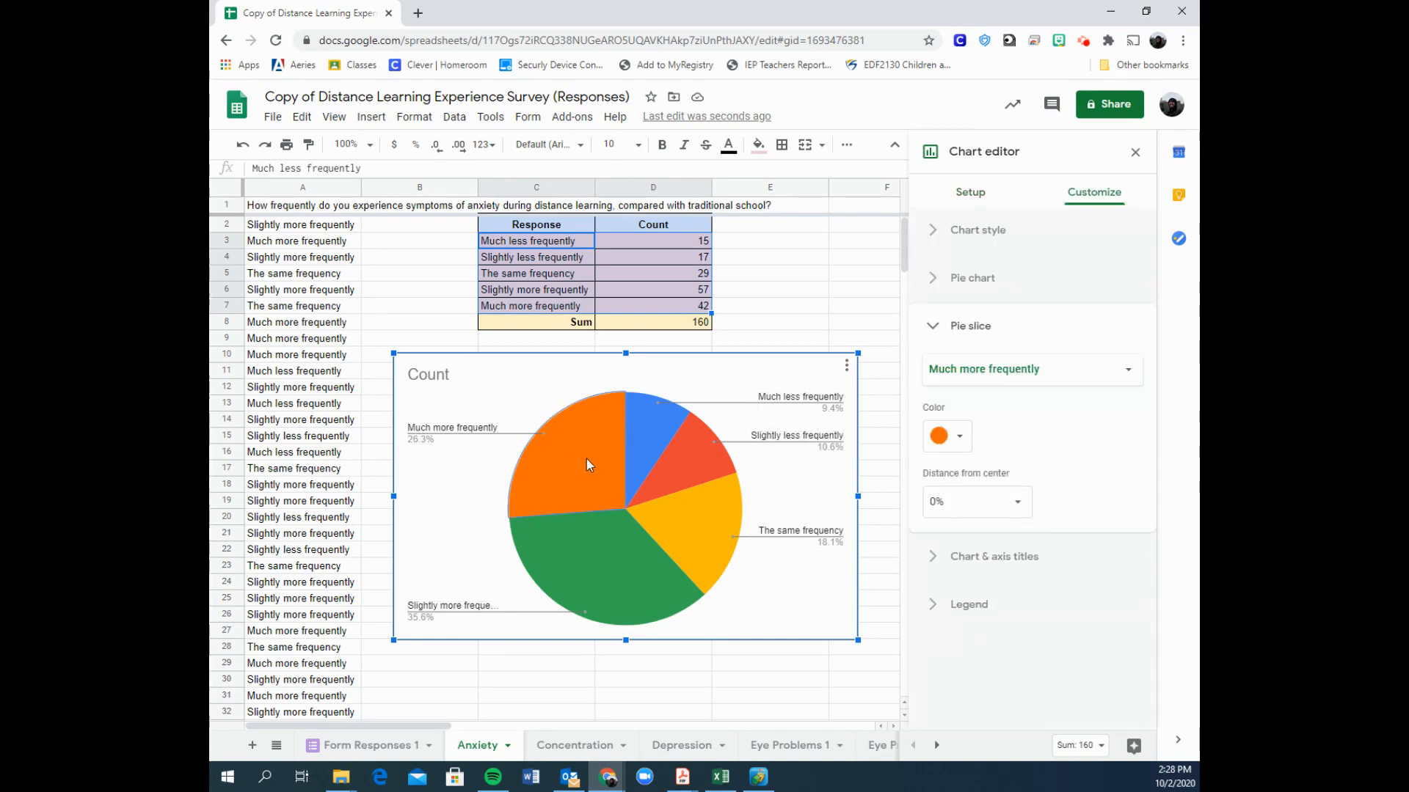
Replace the pie chart's title with "Changes in Anxiety Frequency During distance Learning".
click(445, 374)
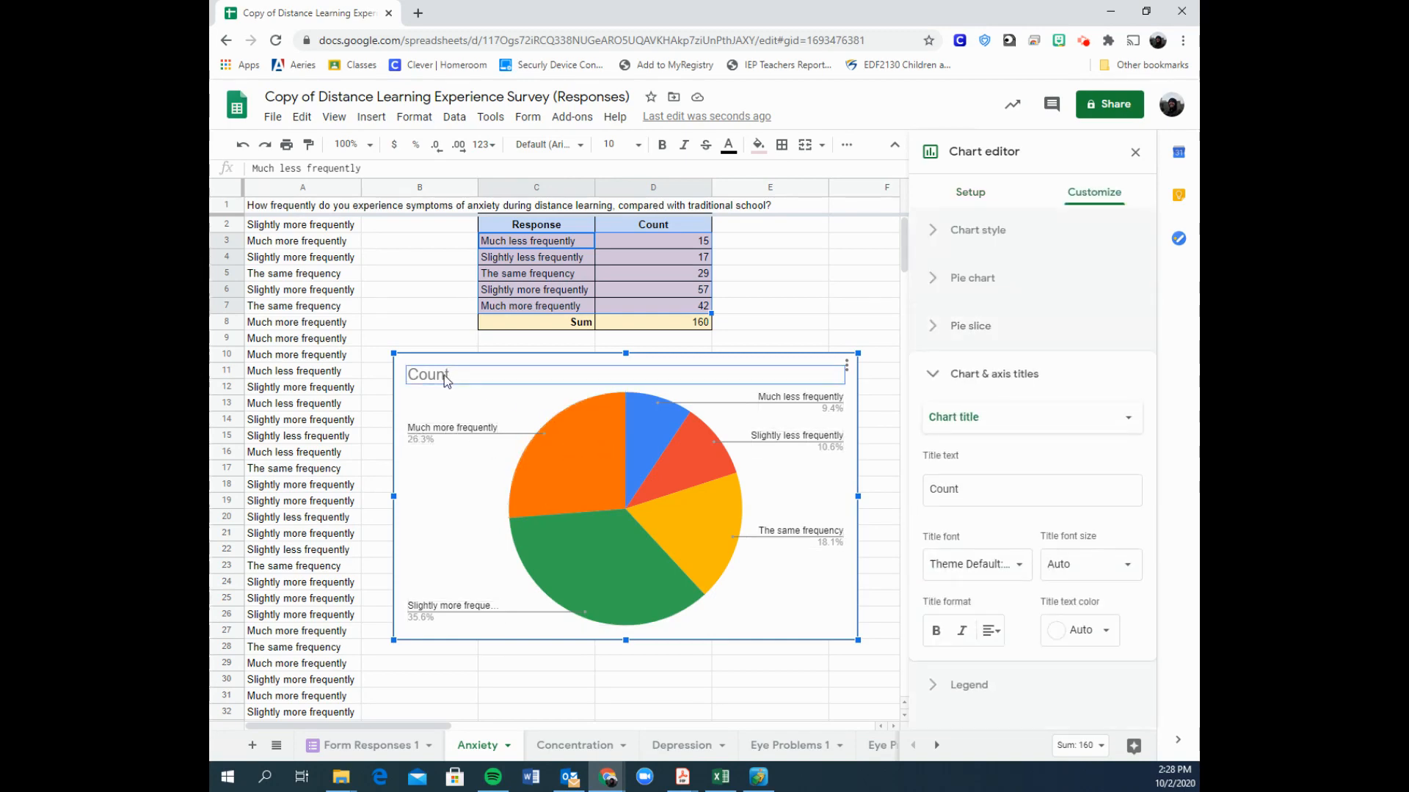
double_click(445, 375)
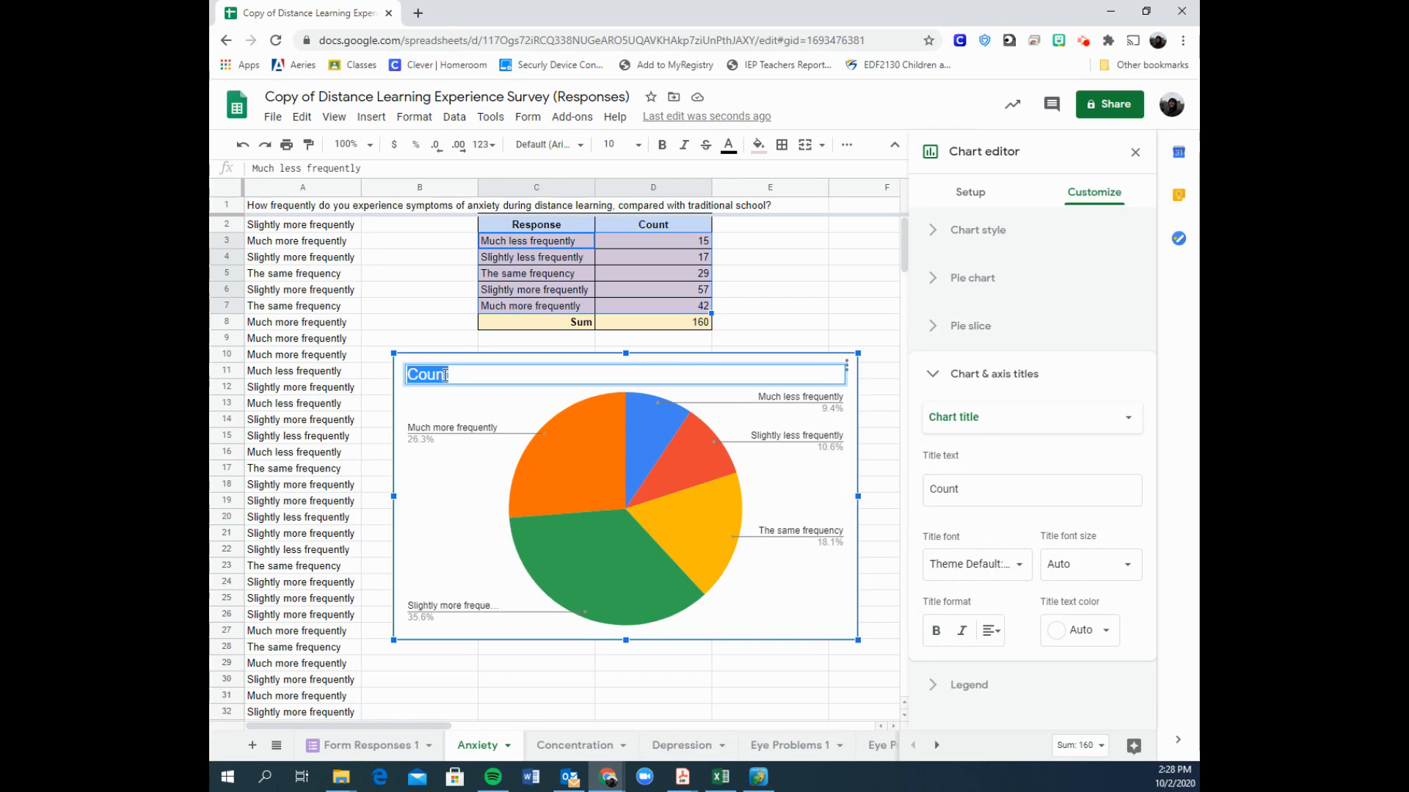
text(Anxiety)
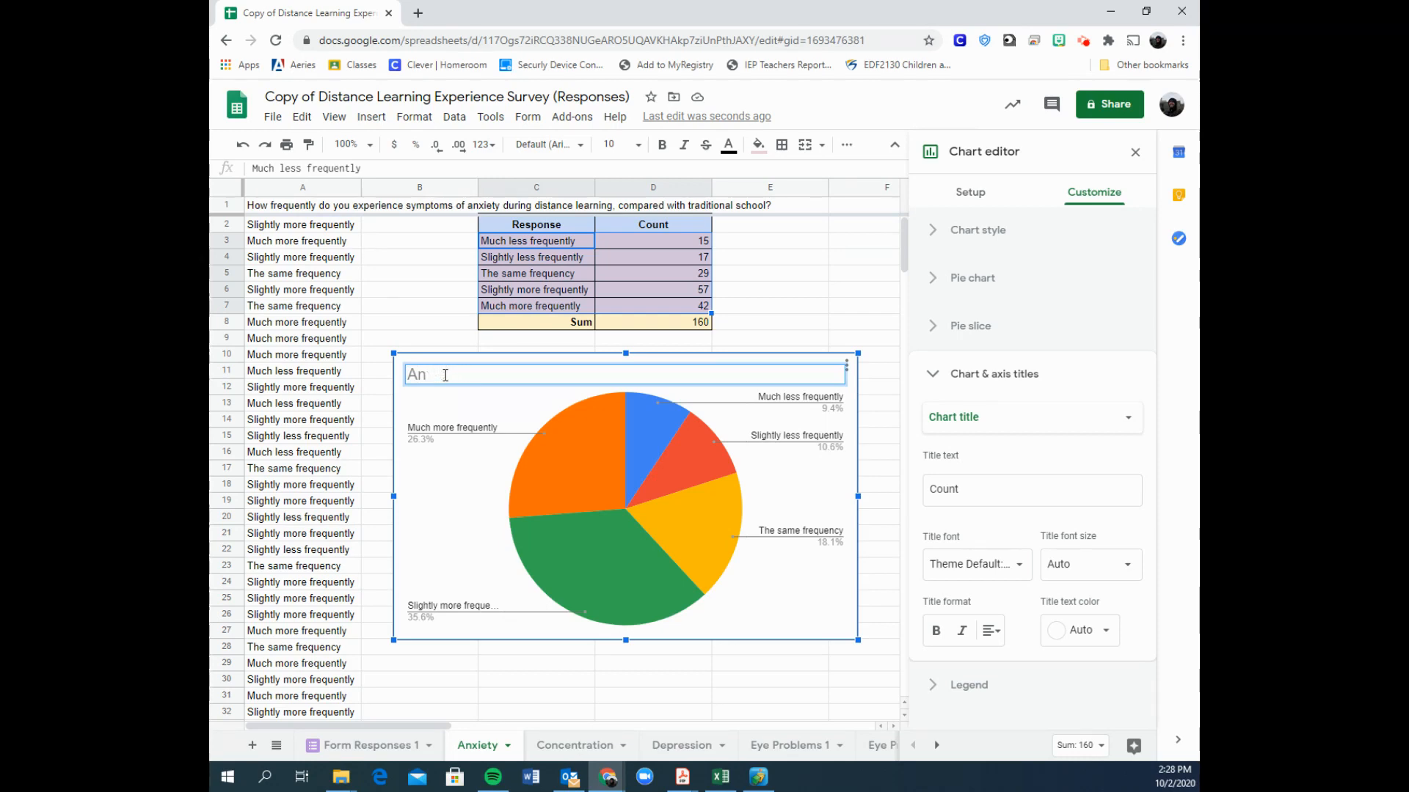
key(BackSpace)
key(BackSpace)
text(Changes in Anxiety )
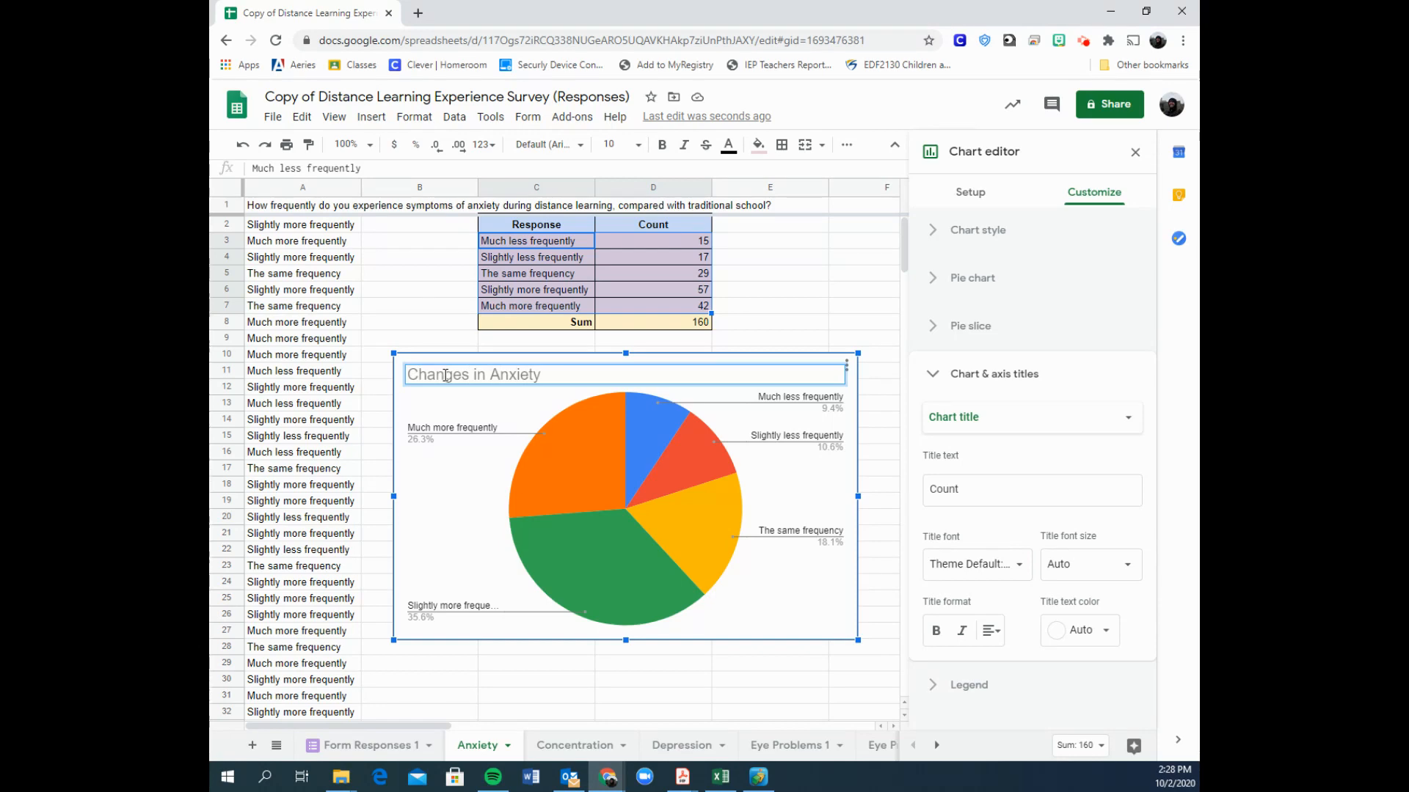
text(Frequnecy During dist)
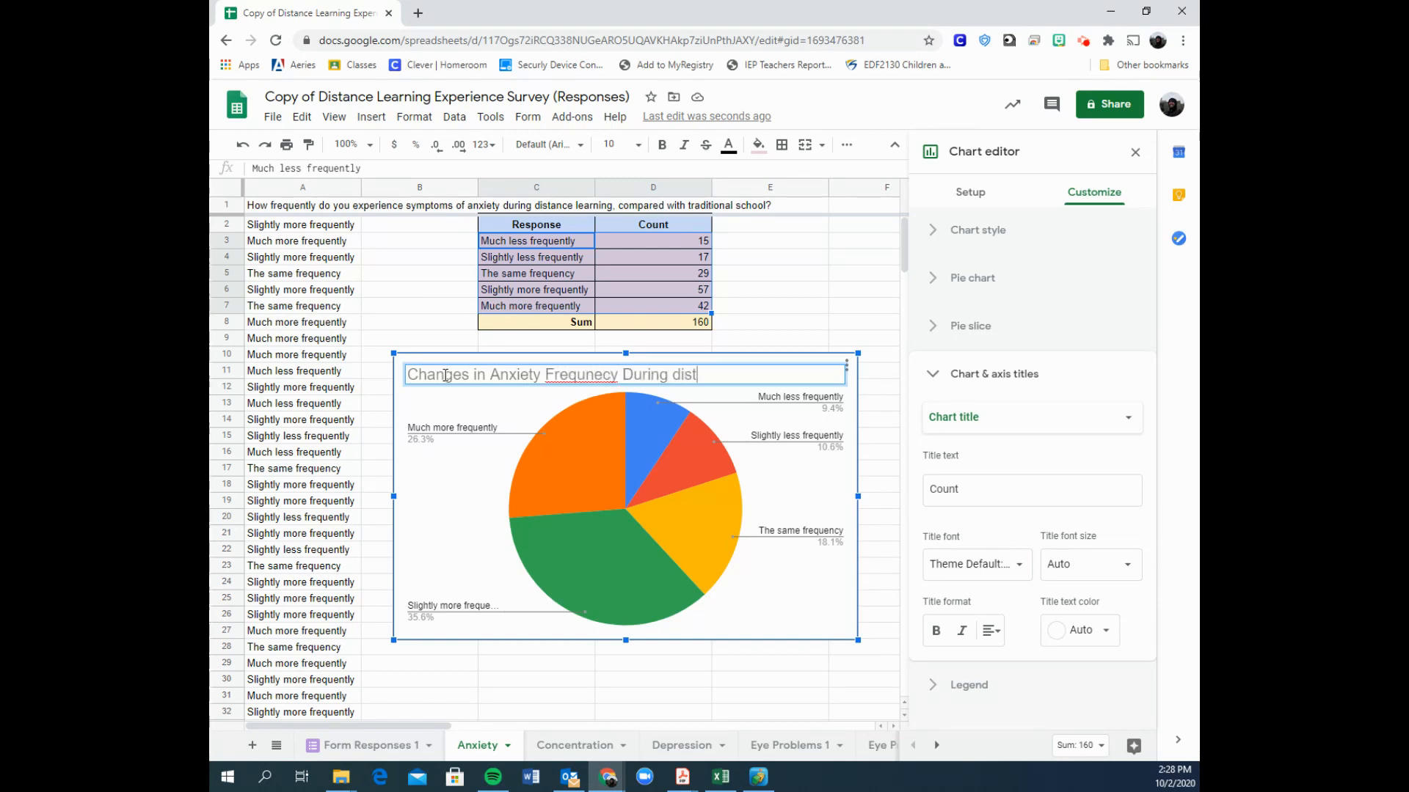
text(ance Learning)
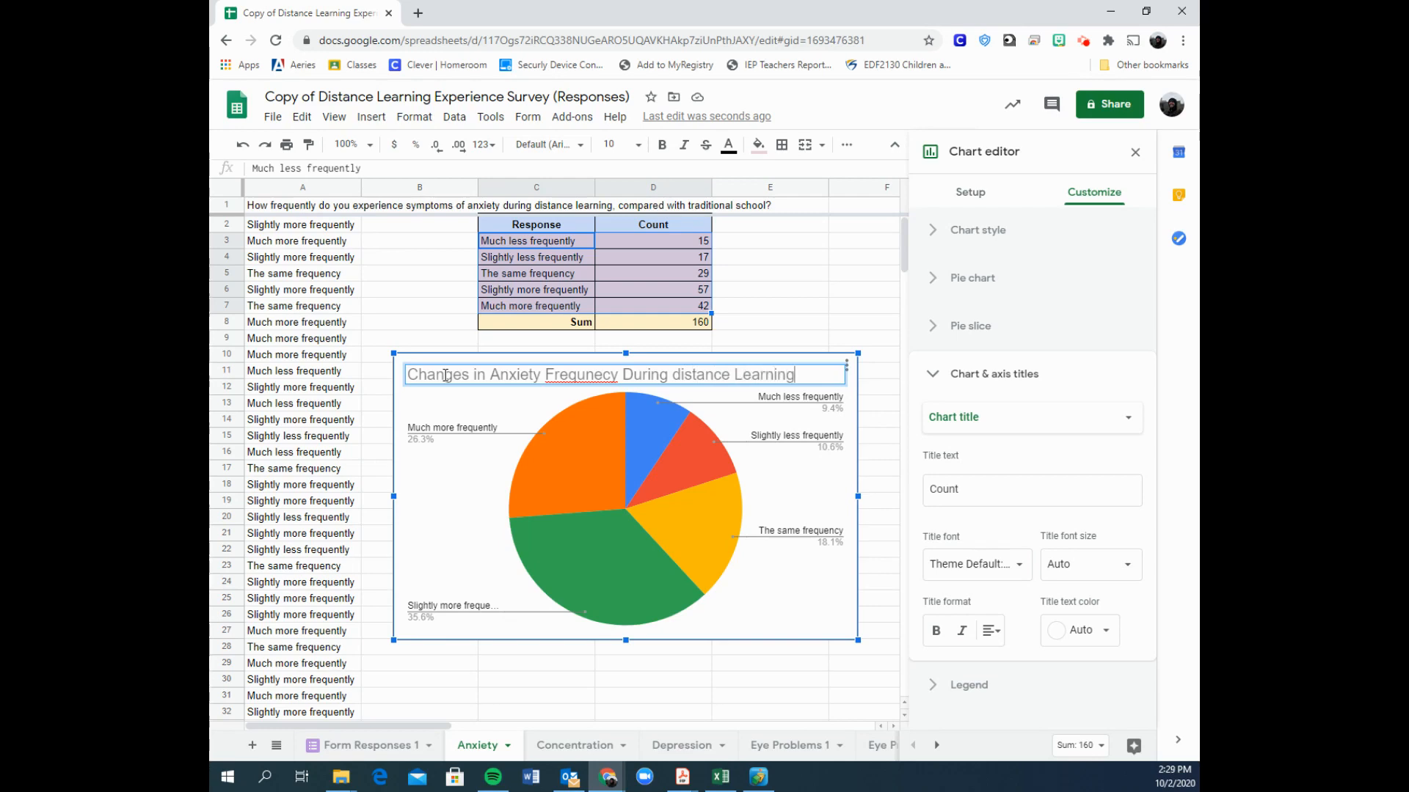
click(594, 374)
key(BackSpace)
key(BackSpace)
text(en)
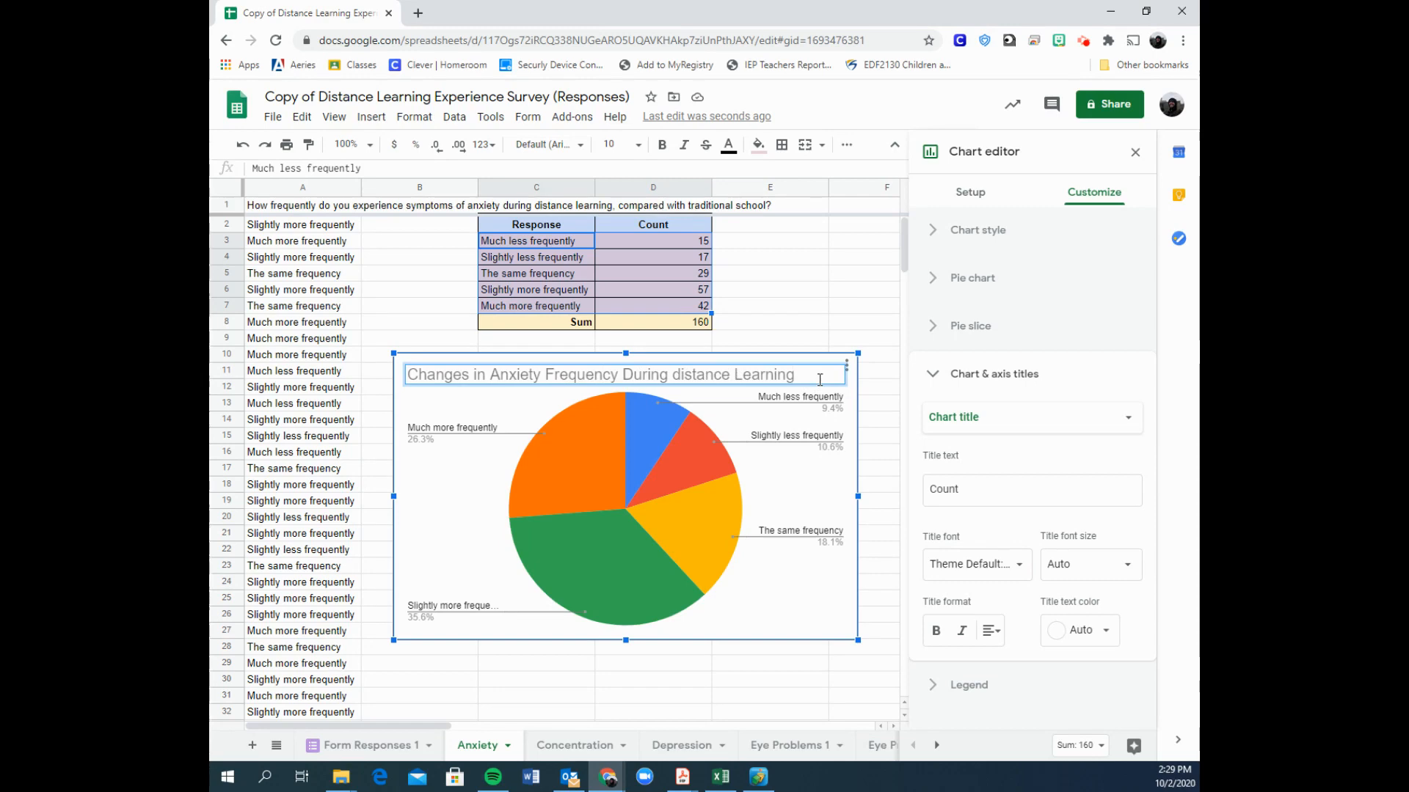
key(Return)
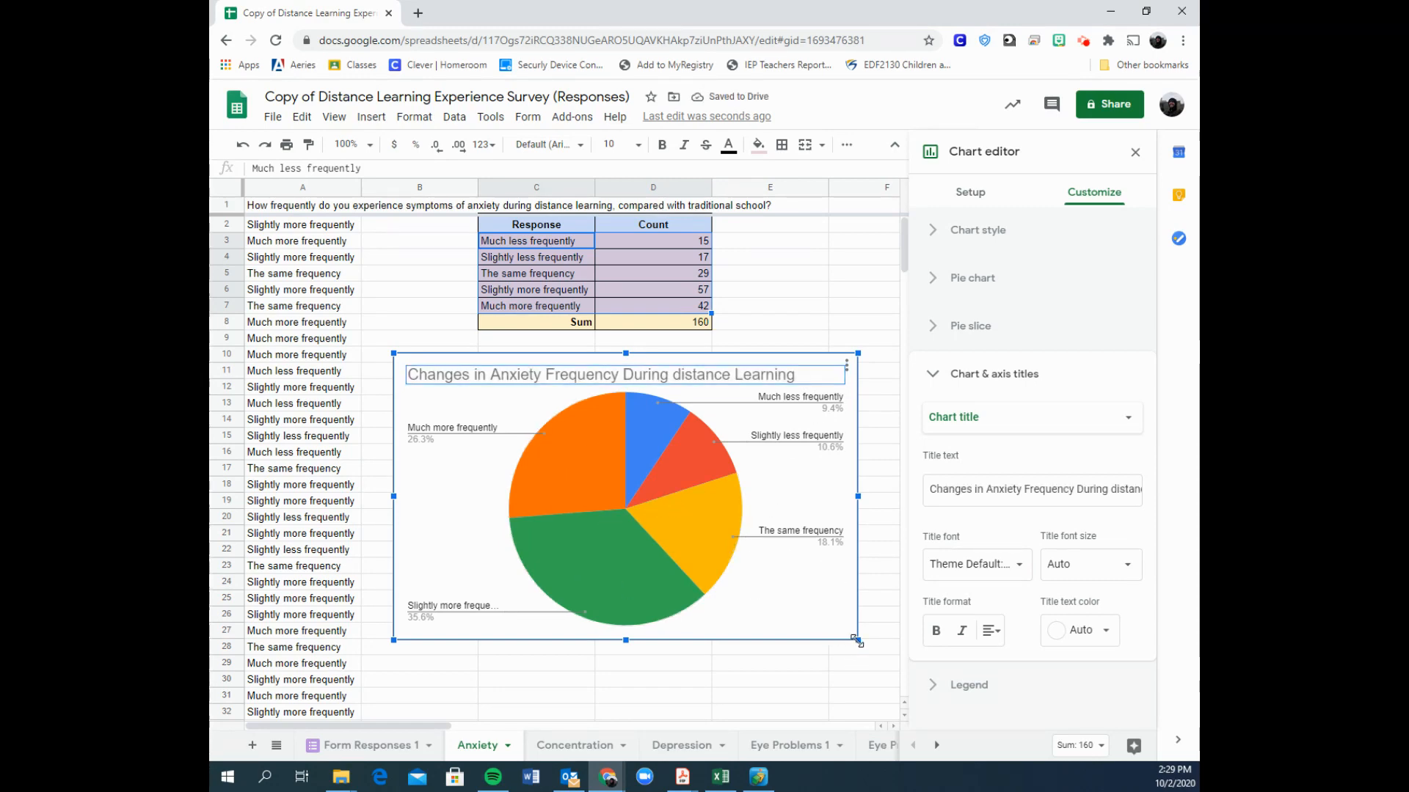
Shrink the pie chart and place it directly below the Sum row, aligned with column C and reaching down to about row 21.
drag(856, 642, 722, 551)
drag(626, 392, 707, 376)
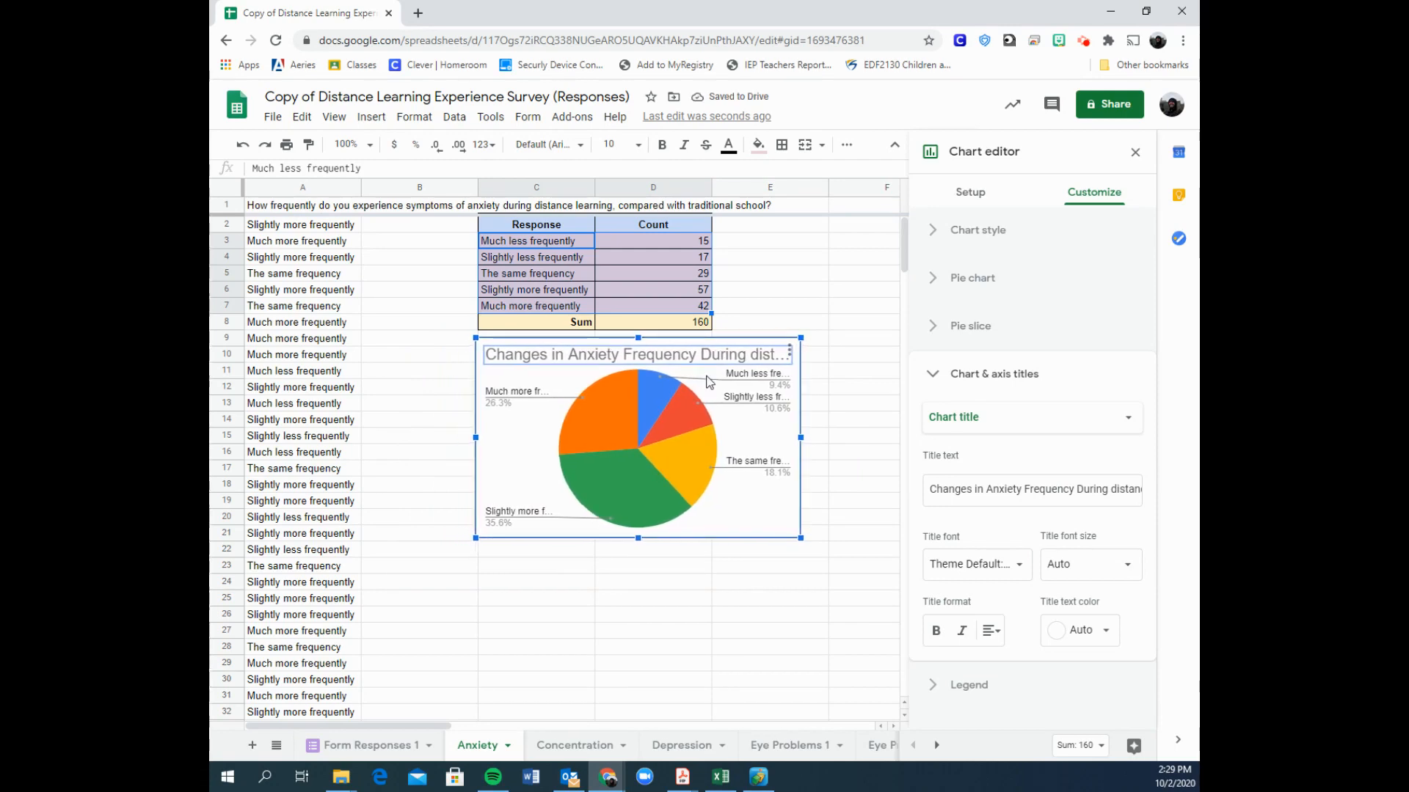
click(827, 406)
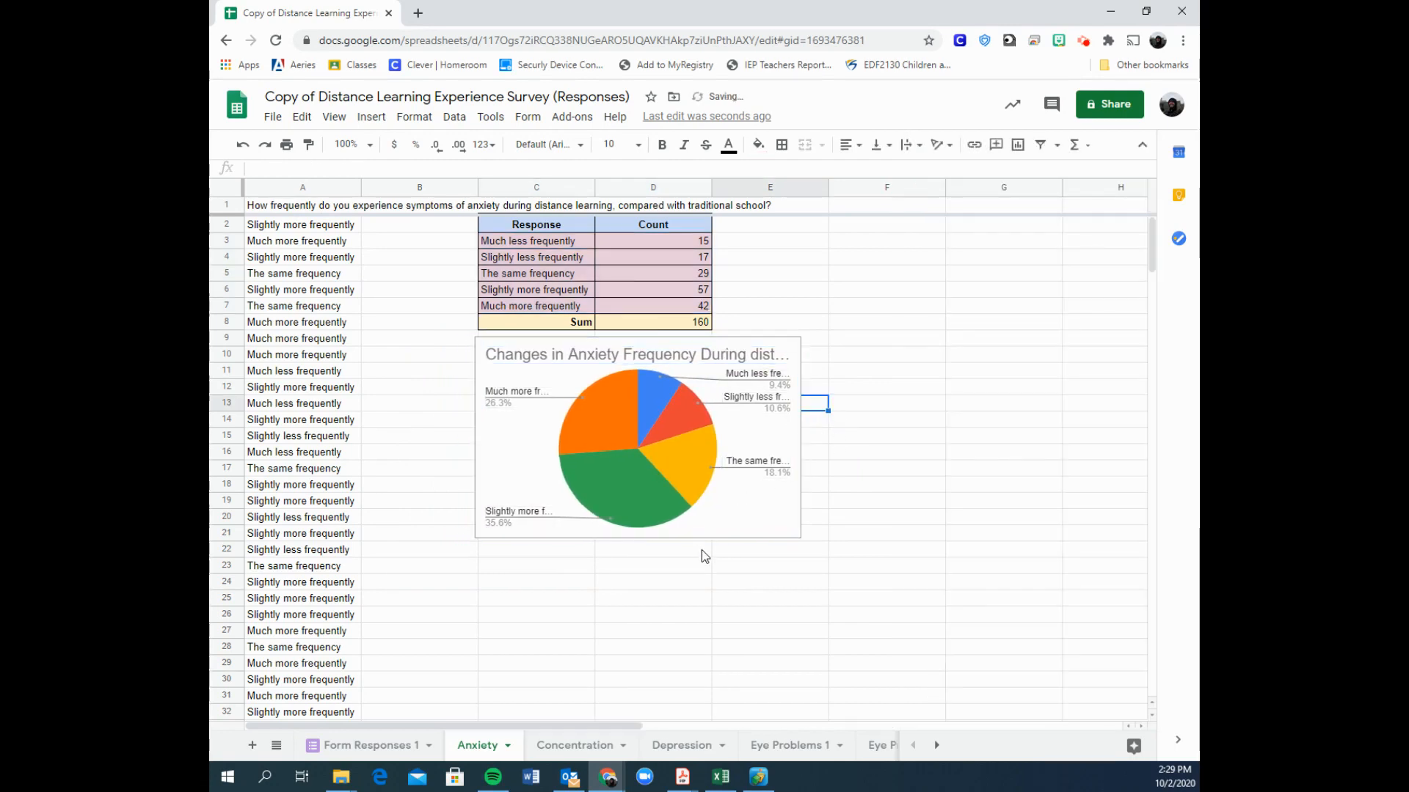
Insert a second chart from the response and count cells C3:D7 and make it a column chart.
click(543, 272)
drag(576, 241, 674, 310)
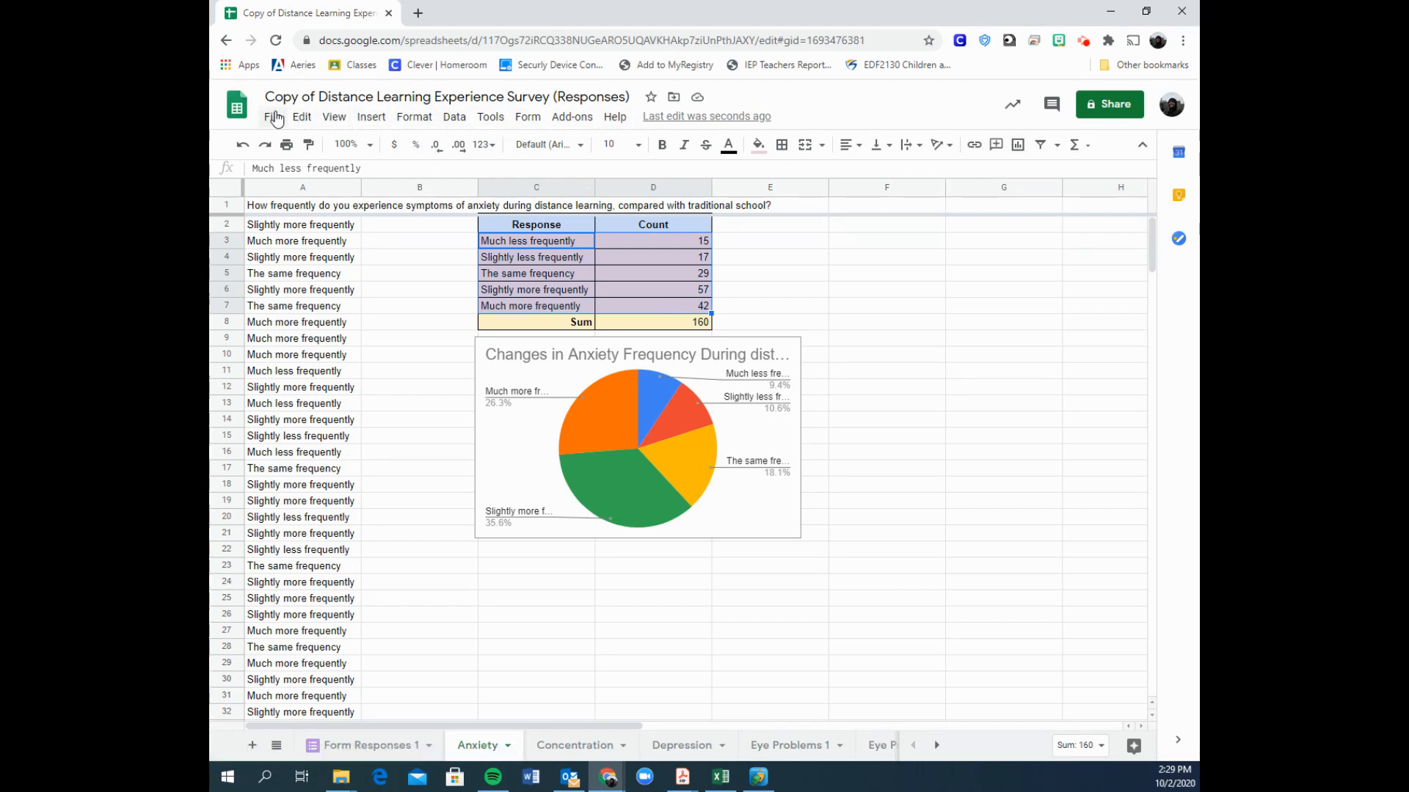
click(371, 117)
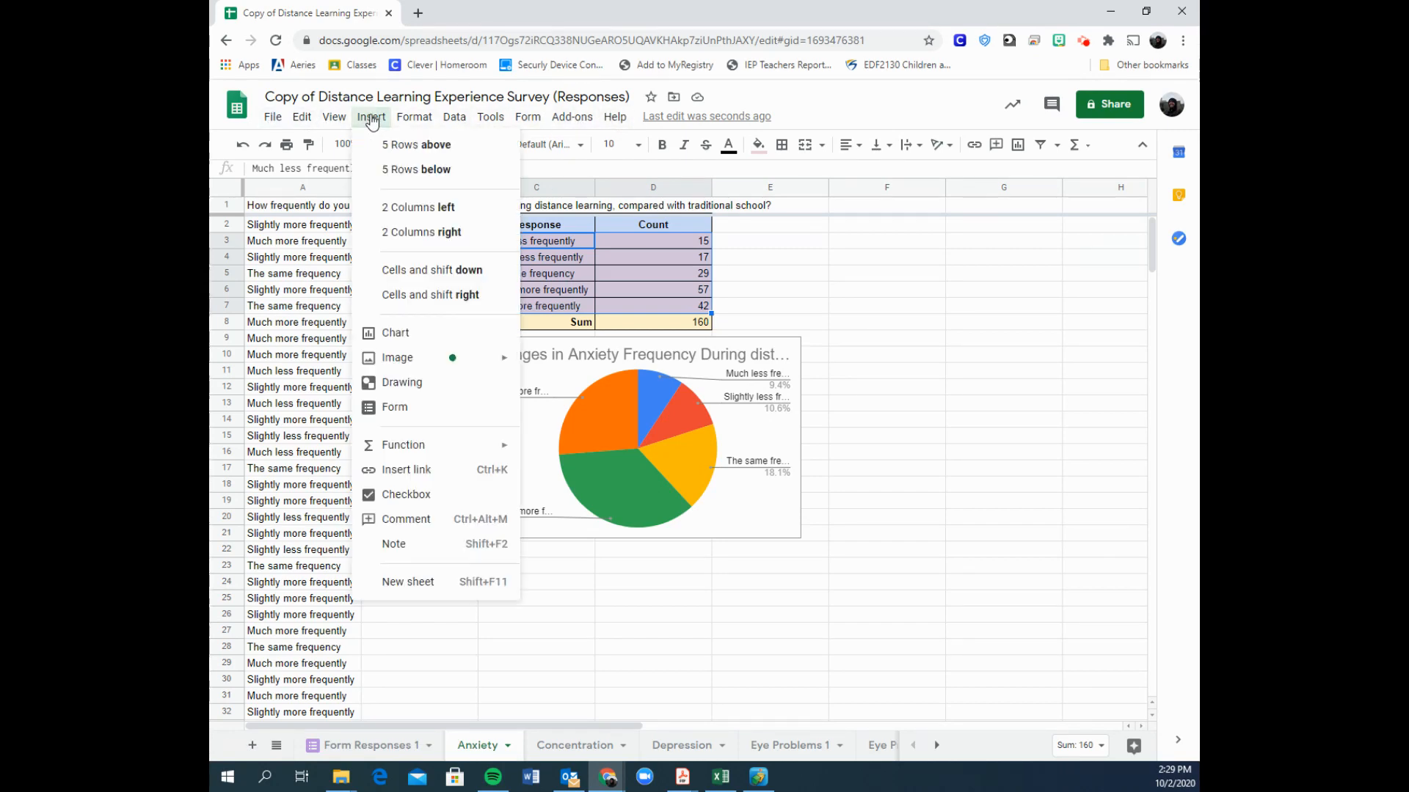
click(394, 336)
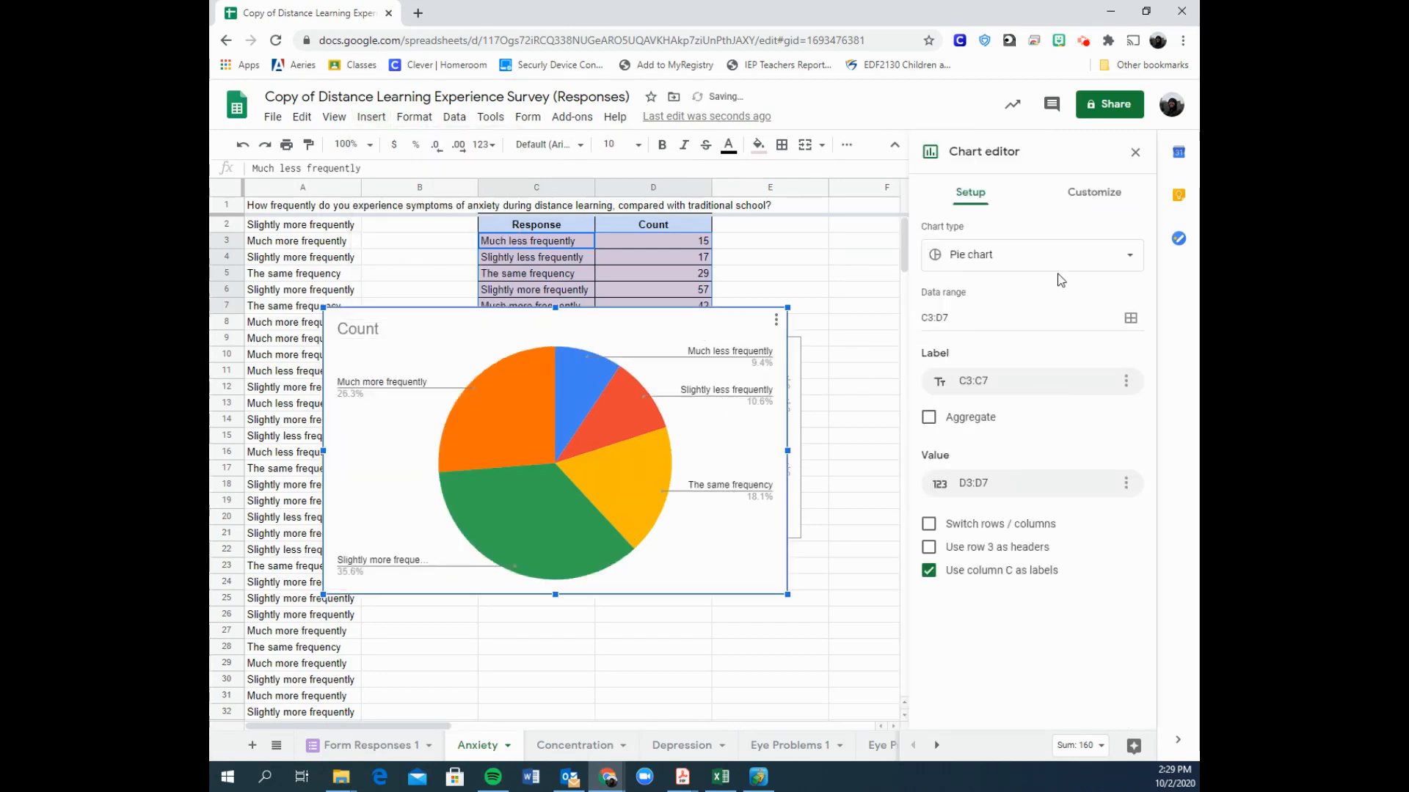
click(1060, 261)
click(1065, 344)
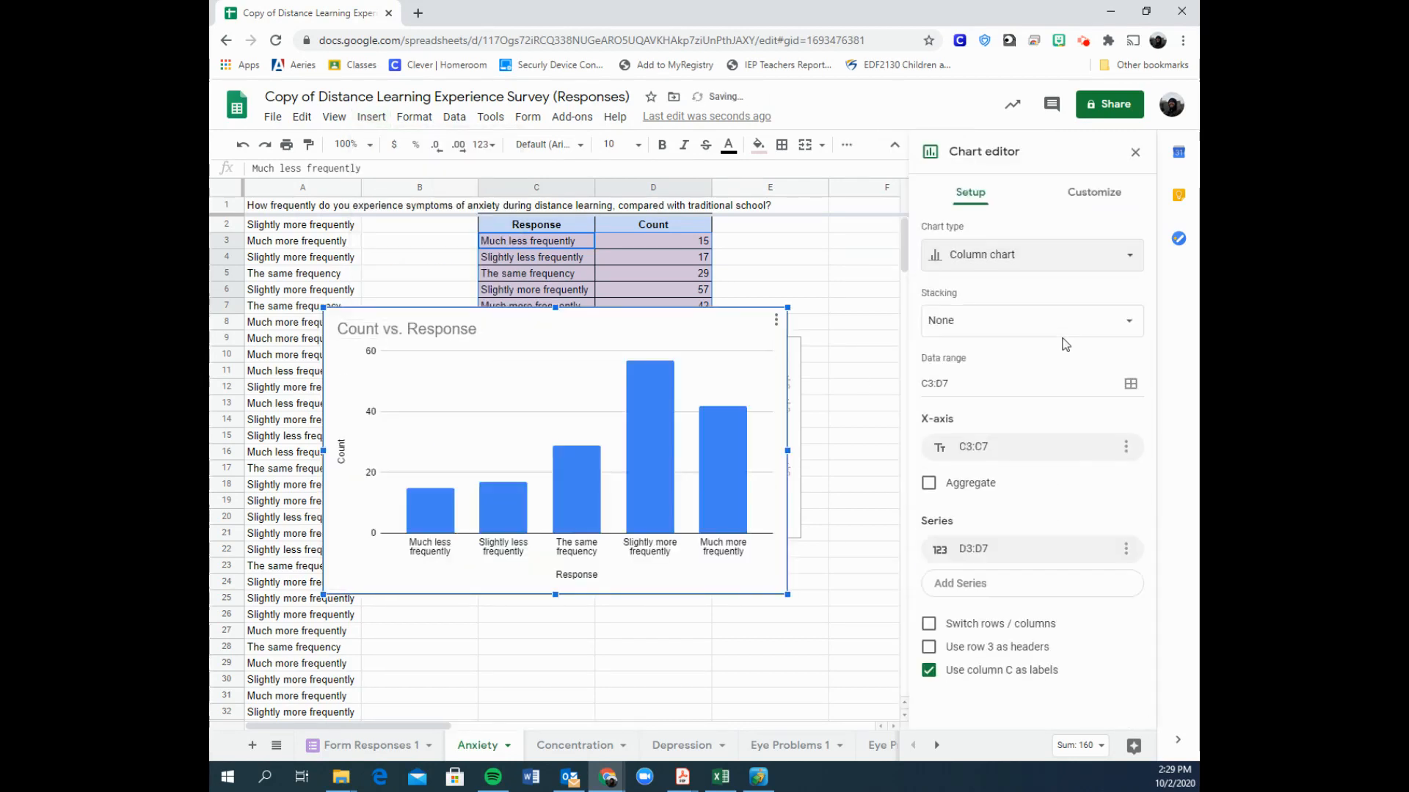
Title the column chart "Change in Anxiety Frequency During Distance Learning".
double_click(465, 330)
text(C)
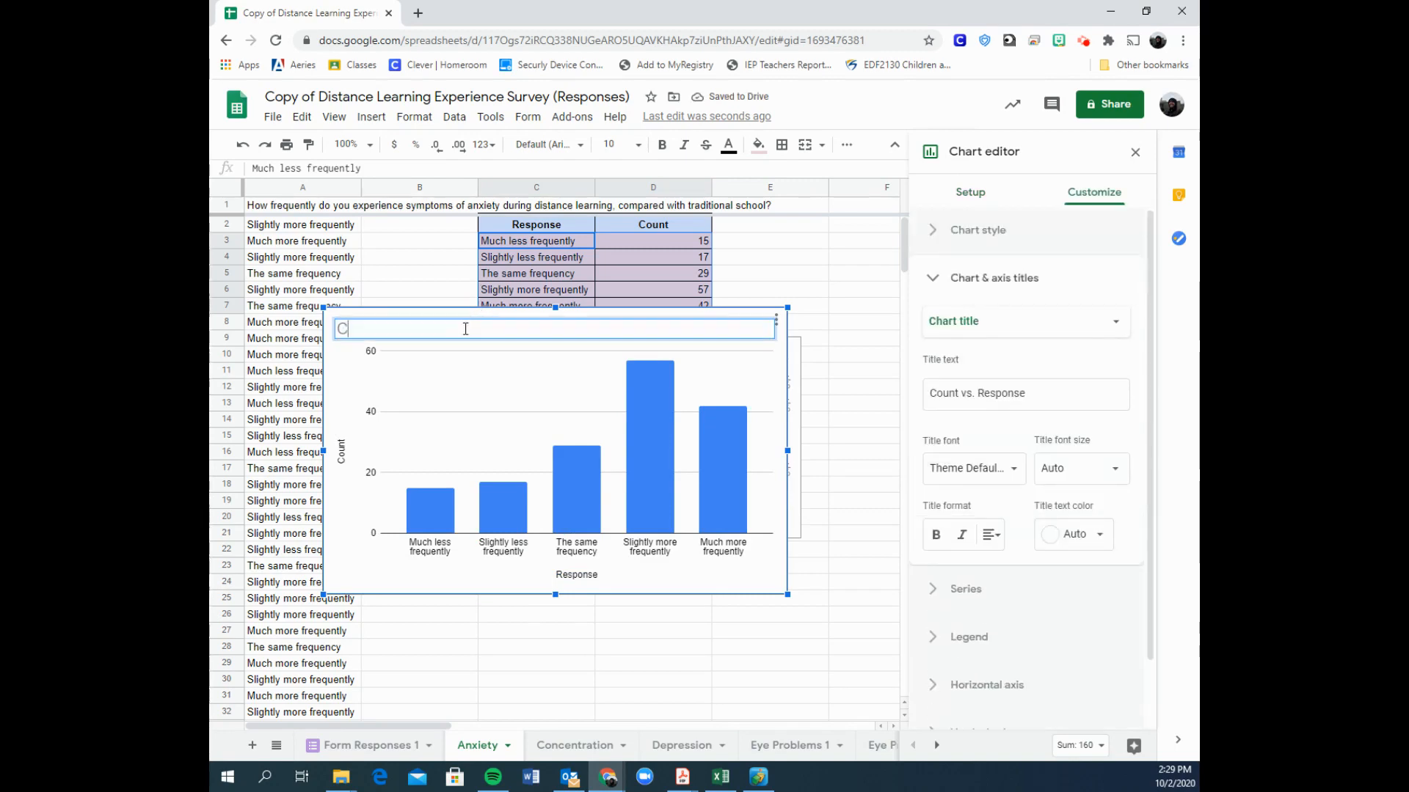
text(hange in An)
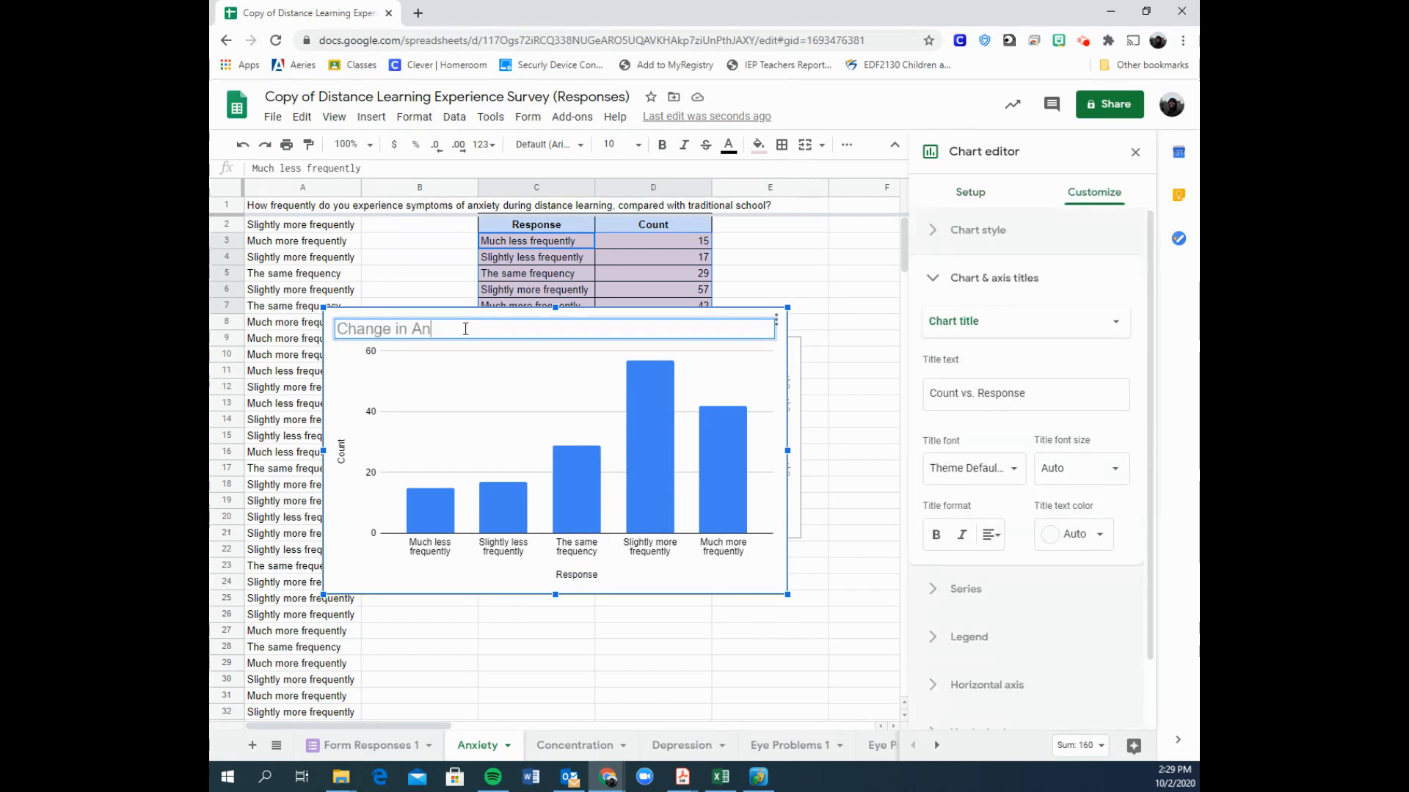
text(xiety Frequnecy)
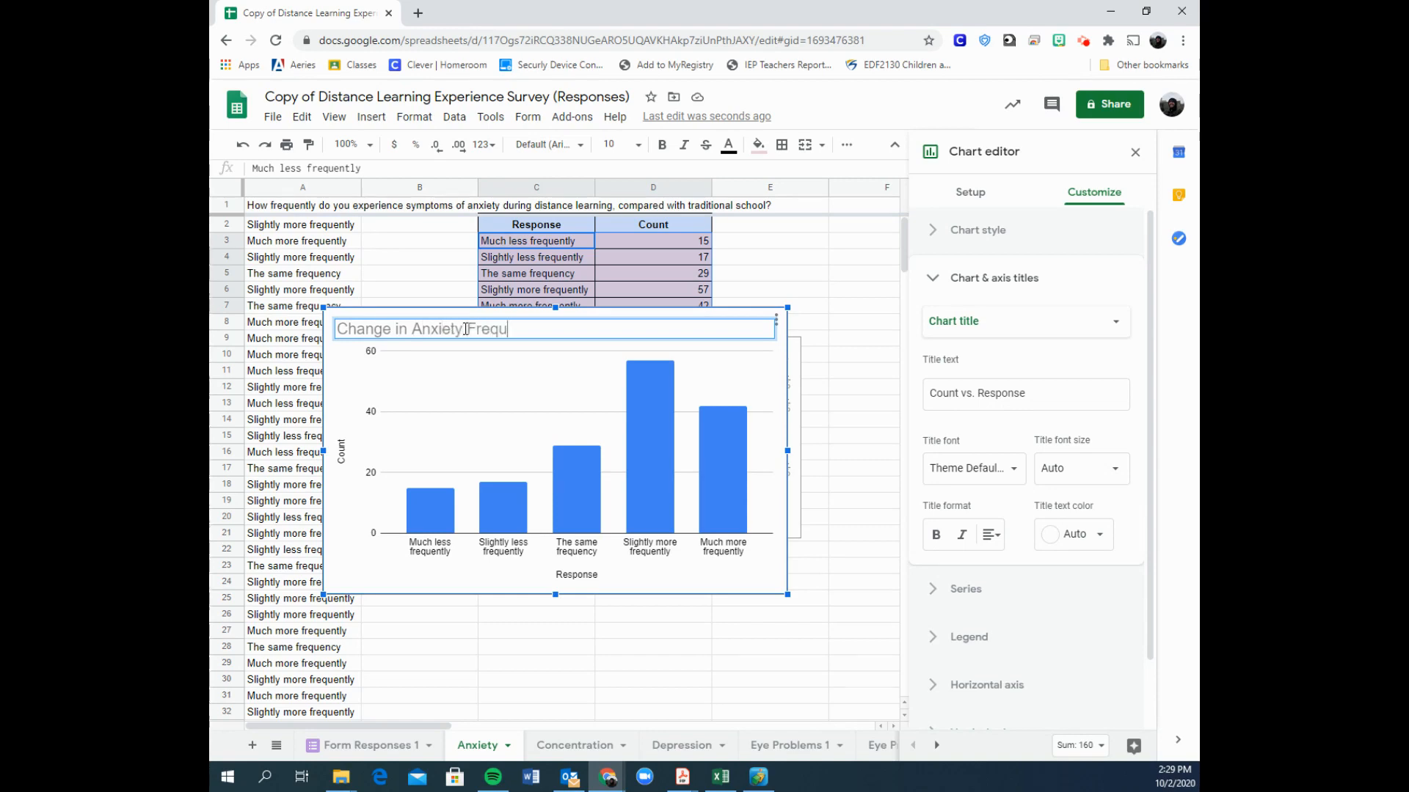
key(BackSpace)
key(BackSpace)
key(BackSpace)
key(BackSpace)
key(BackSpace)
text(ency During Distance L)
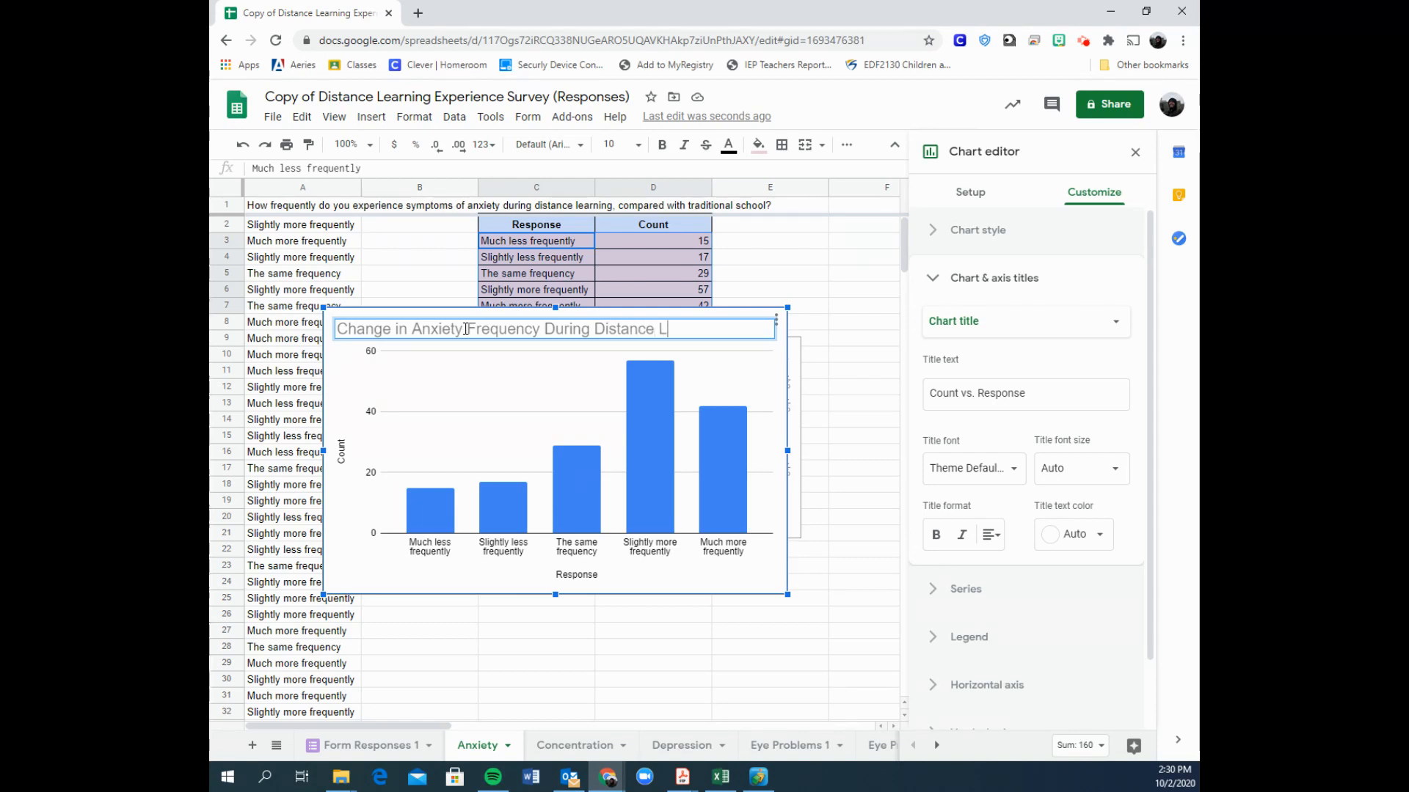
text(earning)
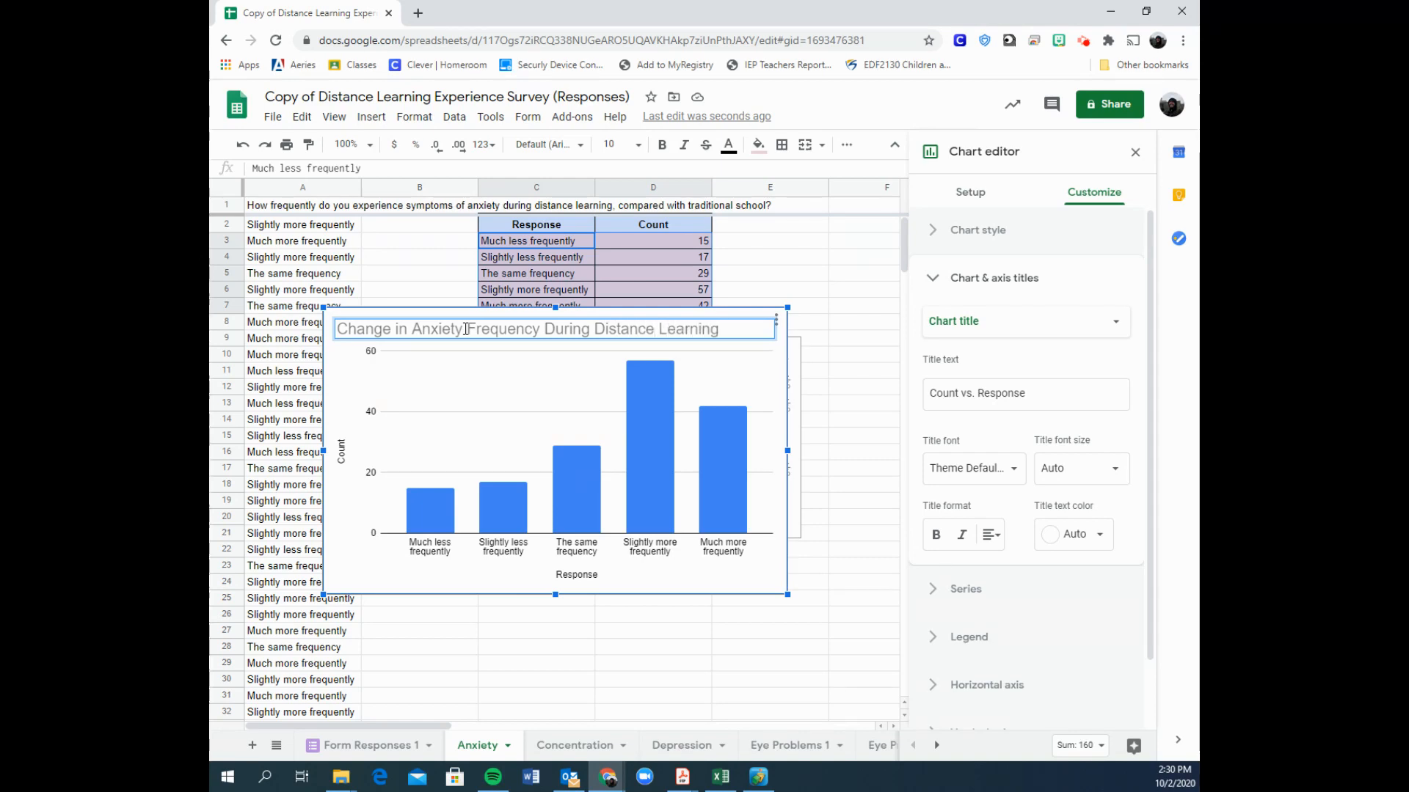
click(445, 585)
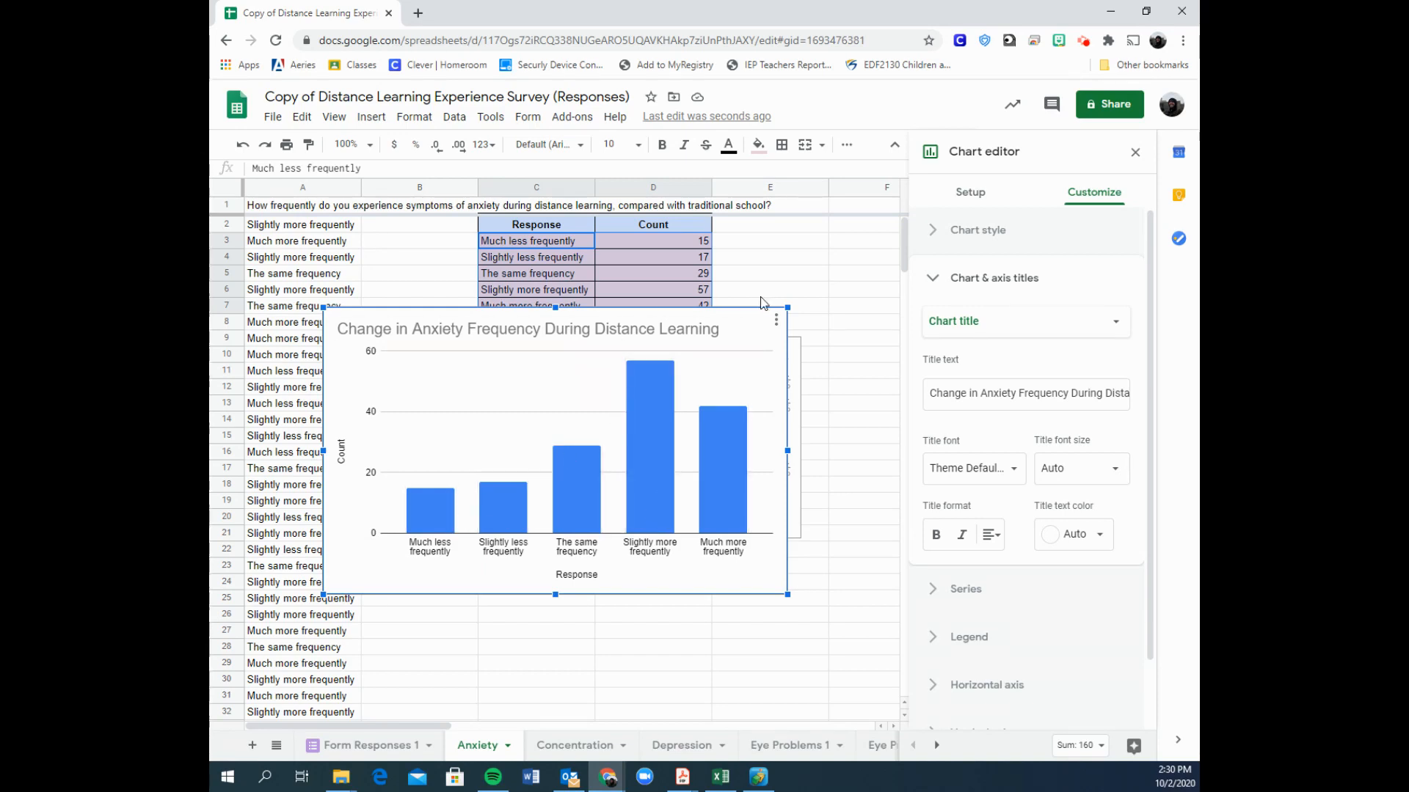
Shrink the column chart to about the pie chart's size and place it directly beneath the pie chart.
drag(787, 307, 772, 318)
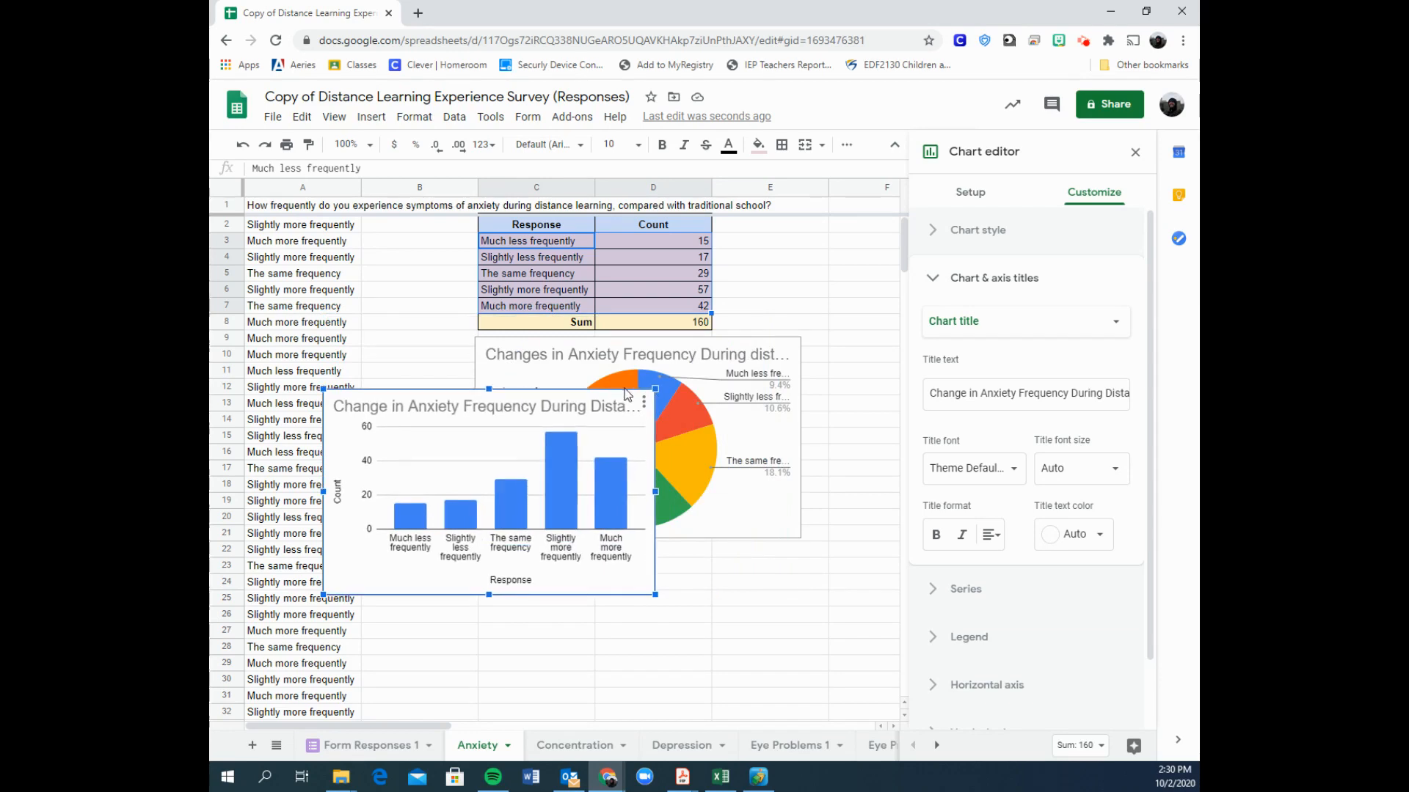
drag(466, 424, 614, 578)
scroll(624, 580, down, 1)
scroll(864, 344, down, 1)
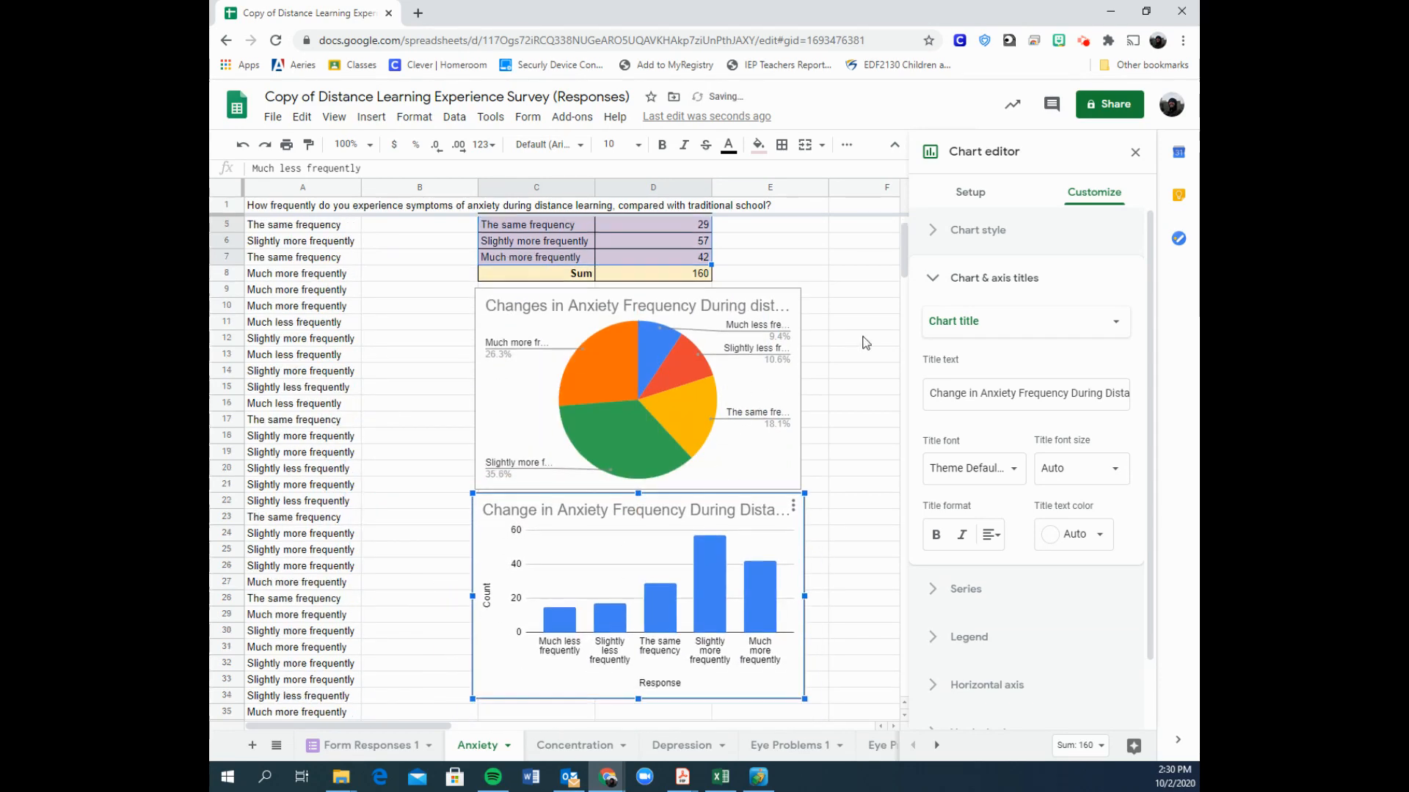
scroll(864, 344, up, 1)
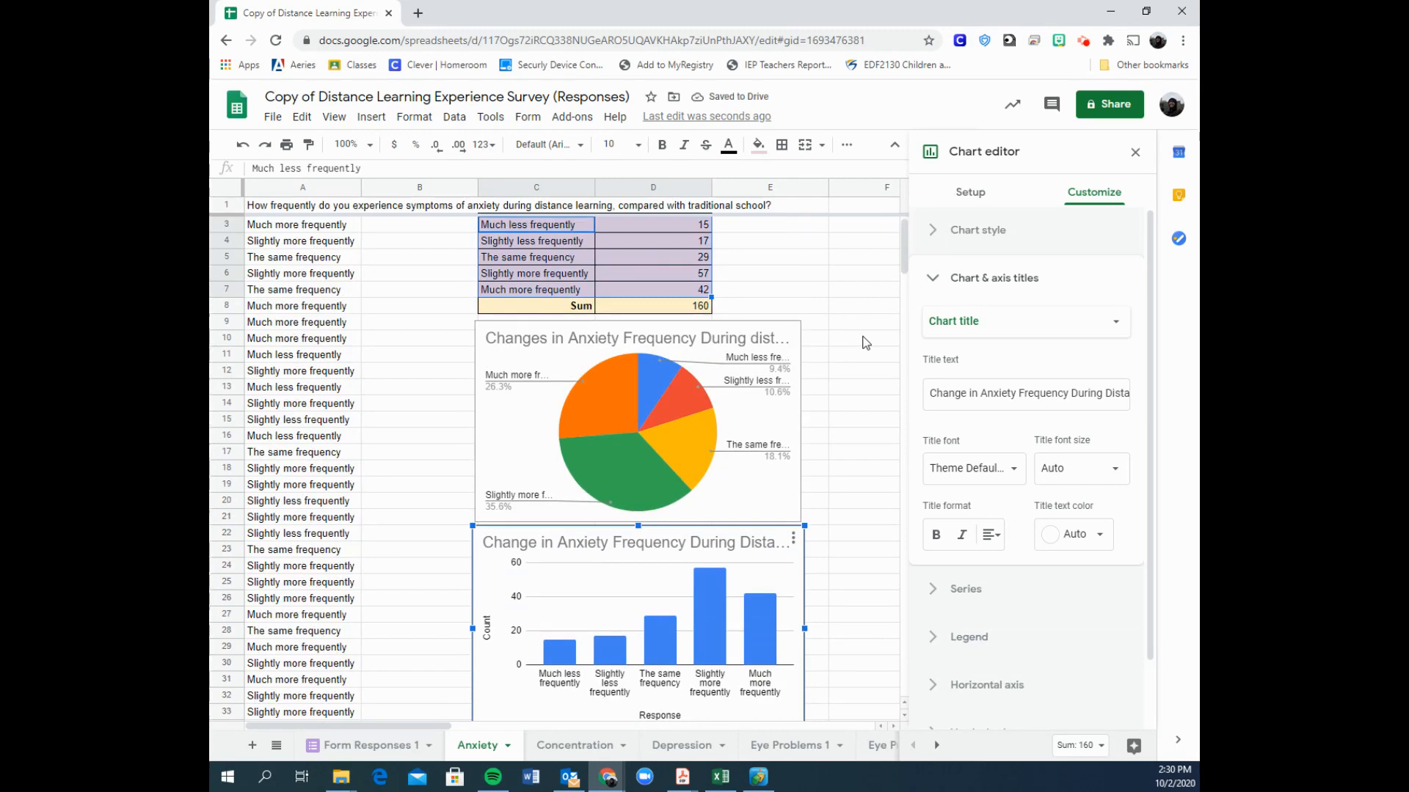
scroll(866, 342, up, 1)
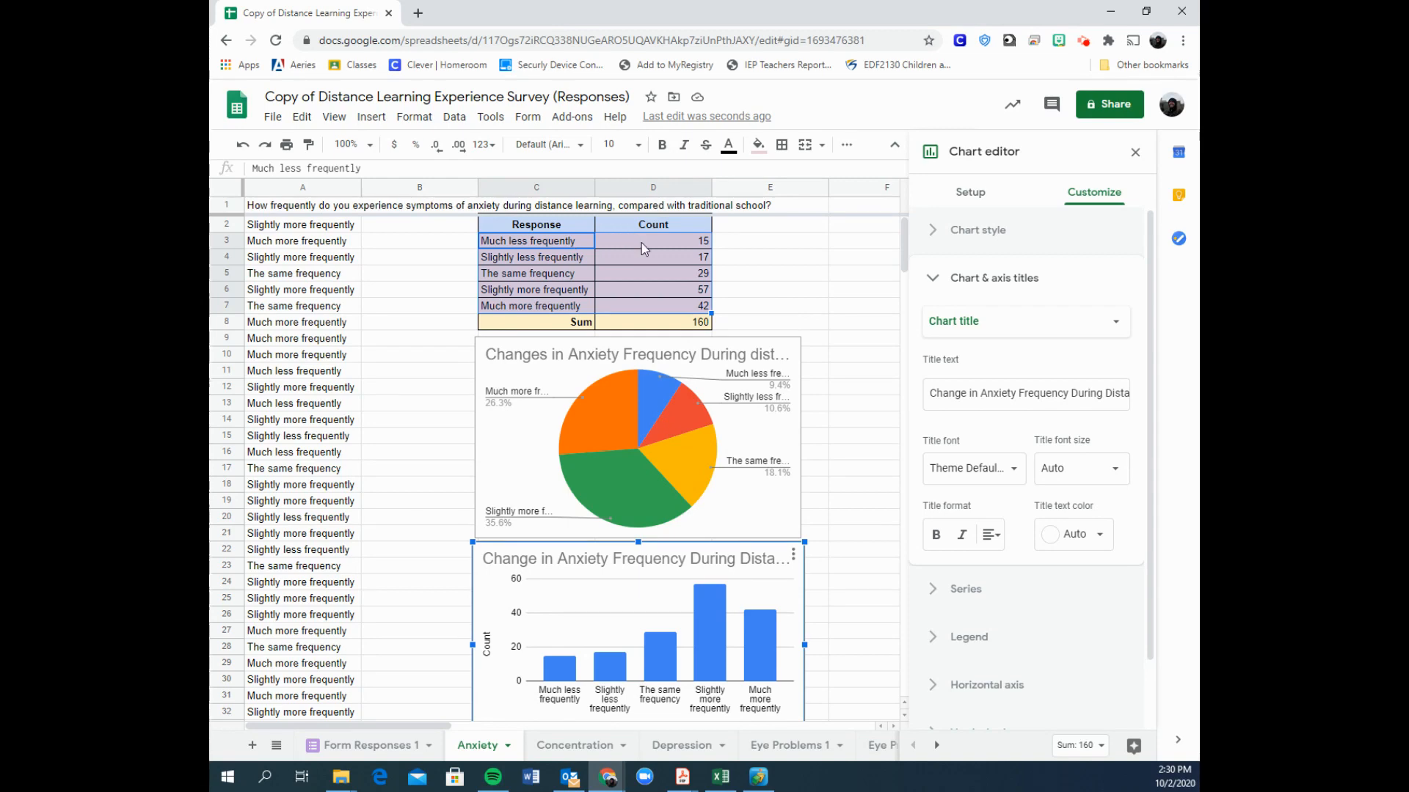
Review the COUNTIF formulas in the Count column, including cells D3, D6 and D7.
drag(641, 243, 653, 311)
click(654, 311)
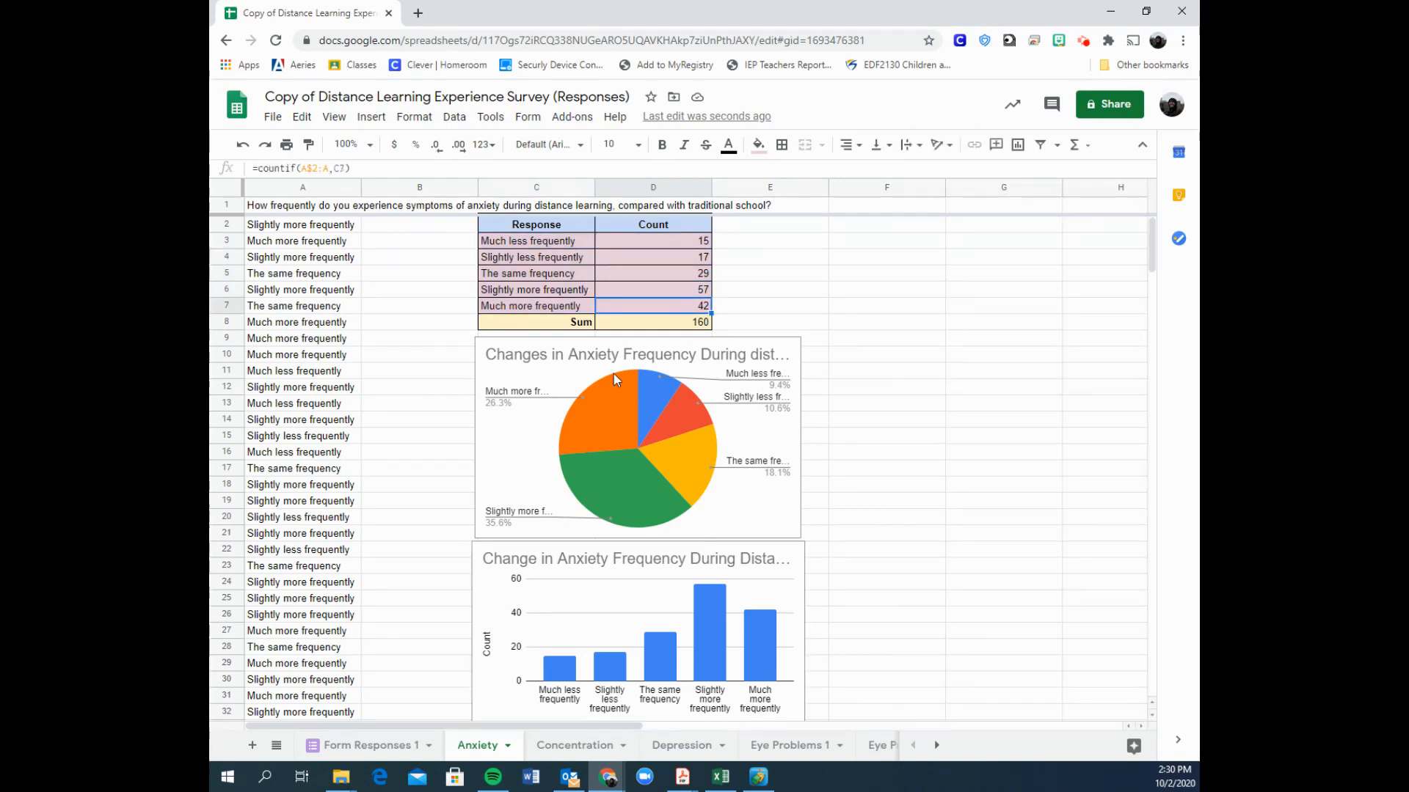
click(575, 361)
click(838, 290)
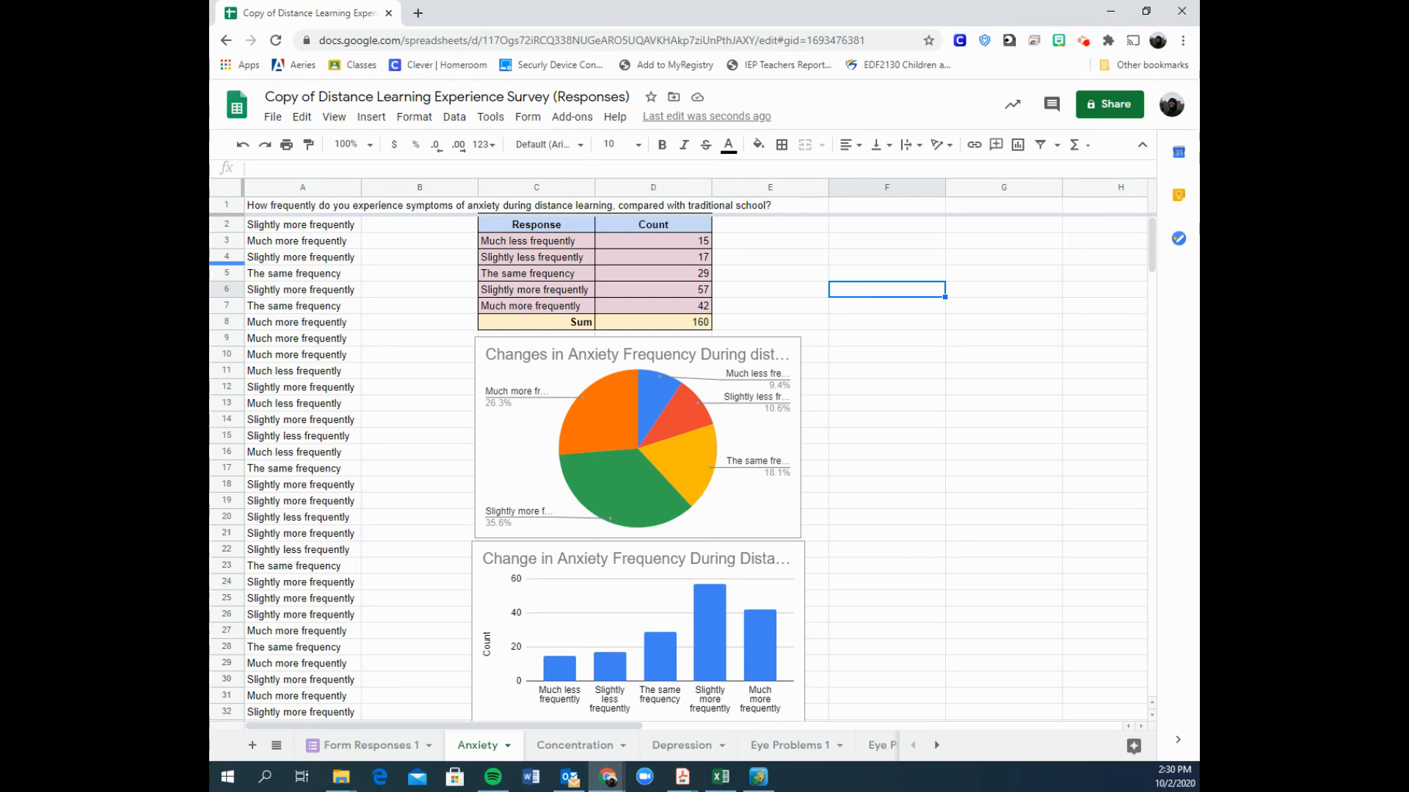
click(684, 242)
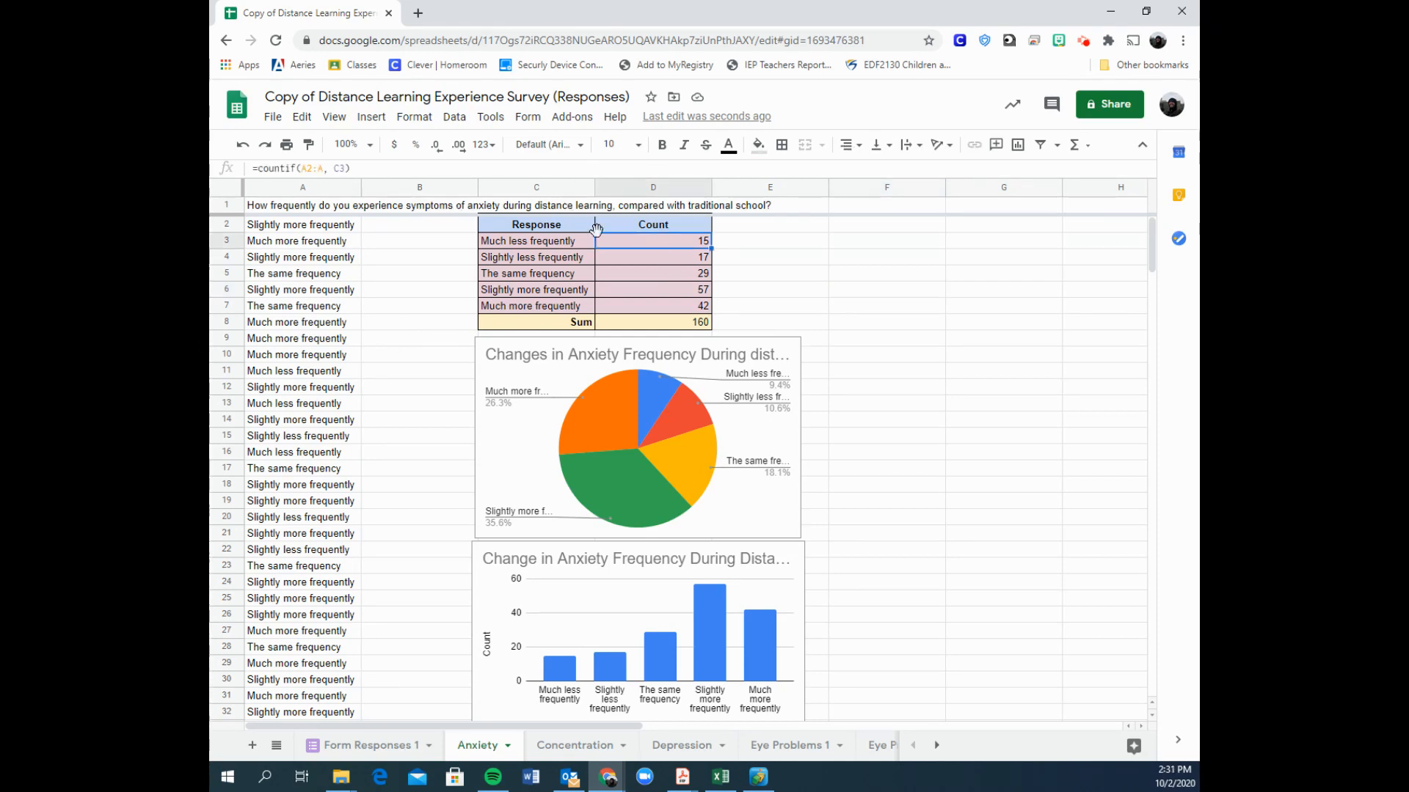
click(632, 292)
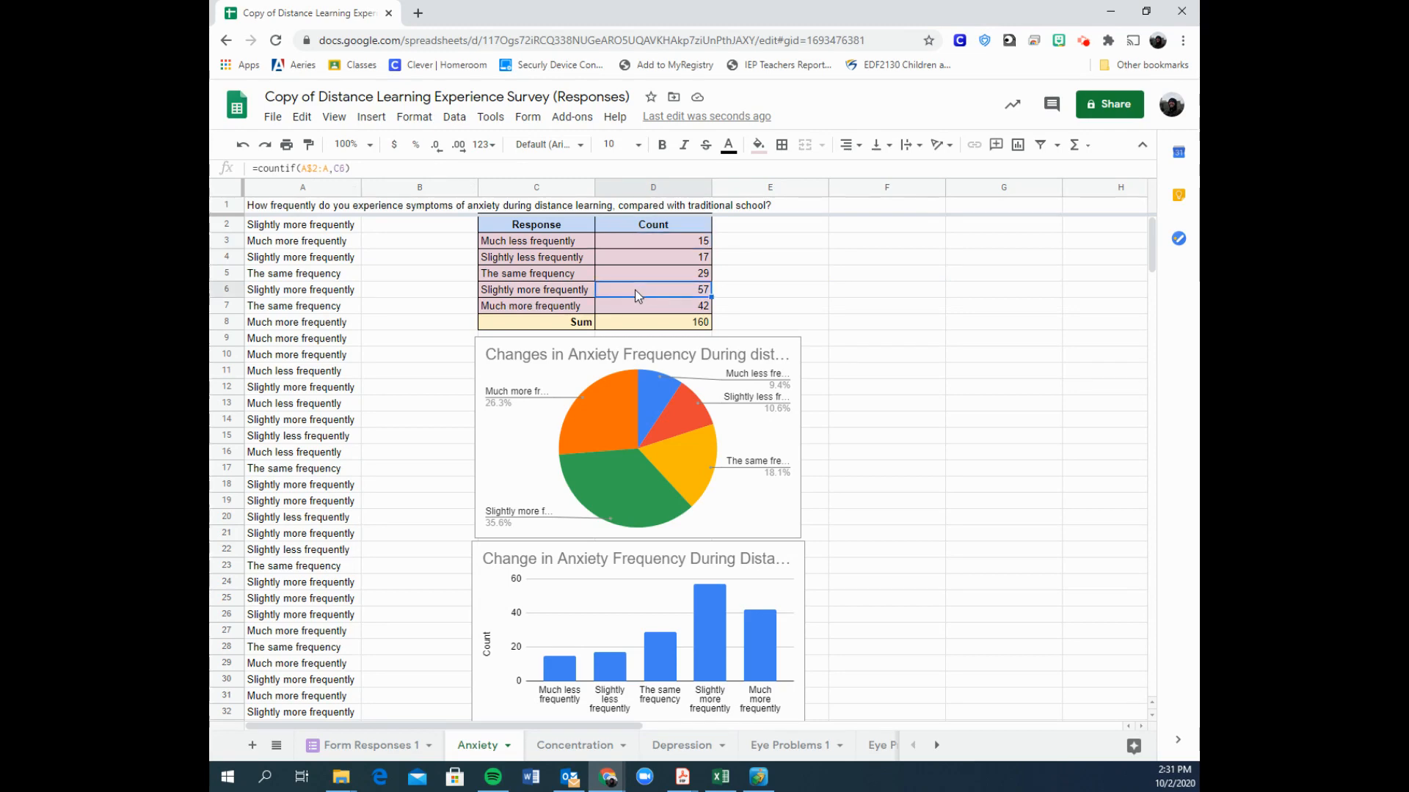
click(313, 169)
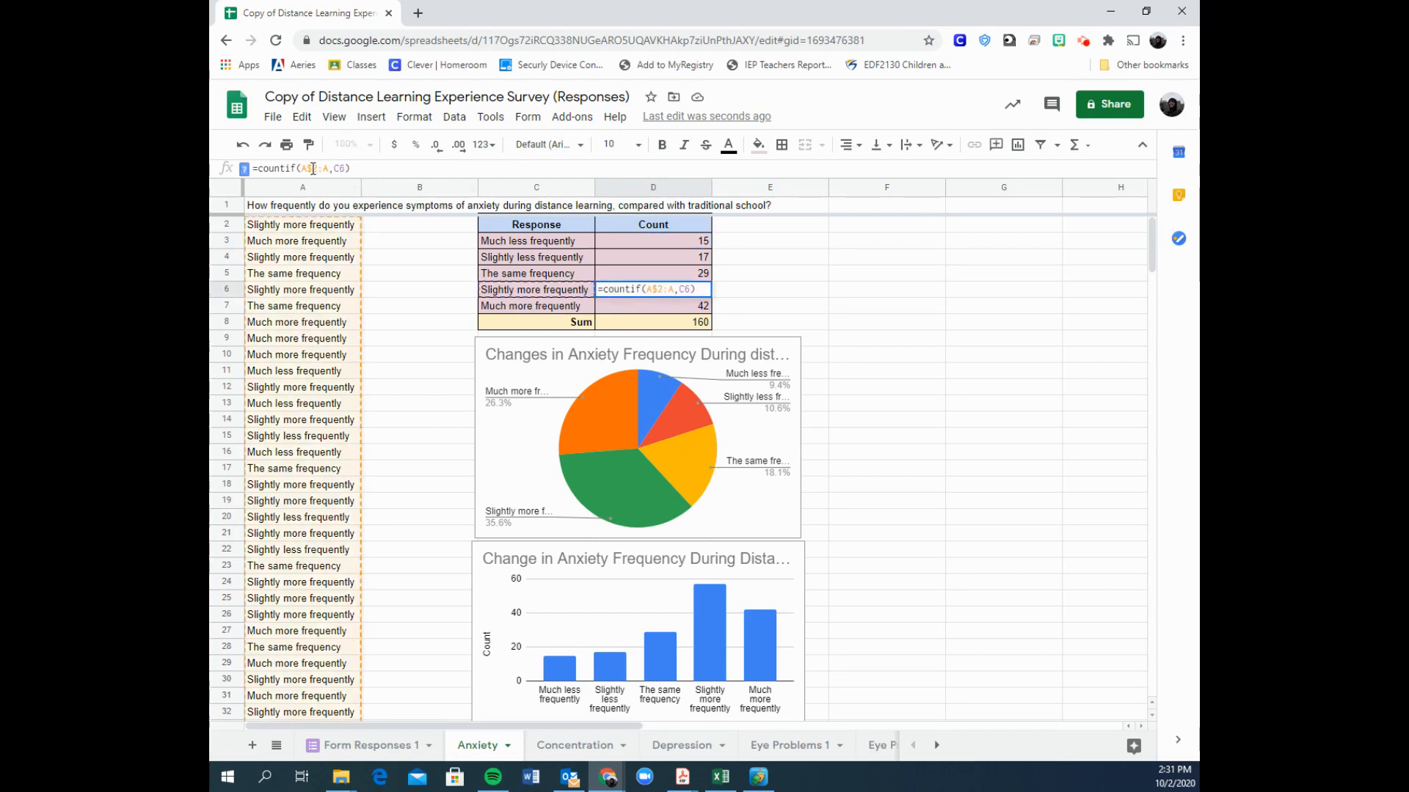
Open the pie chart's setup settings to look over its chart type and data range.
click(519, 431)
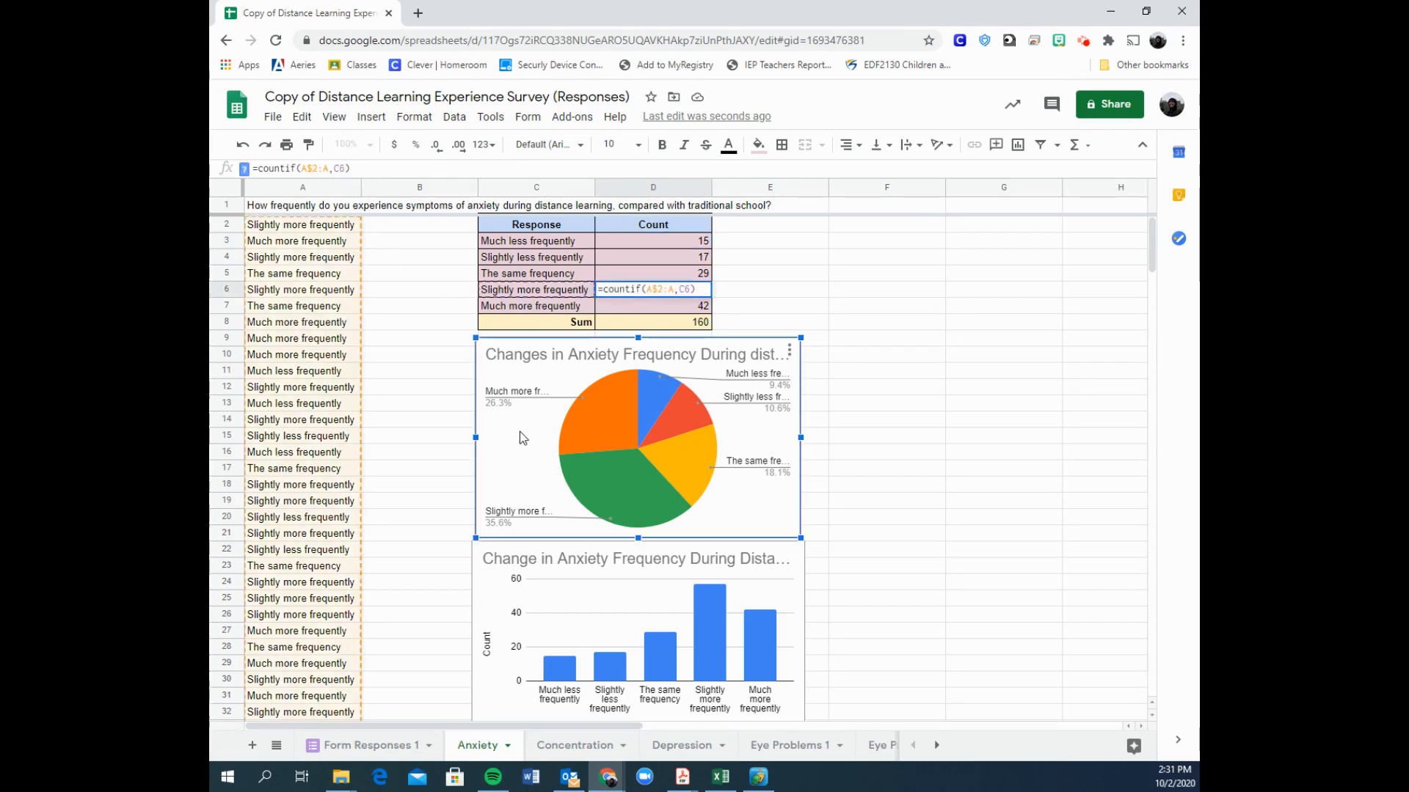
right_click(585, 376)
click(623, 613)
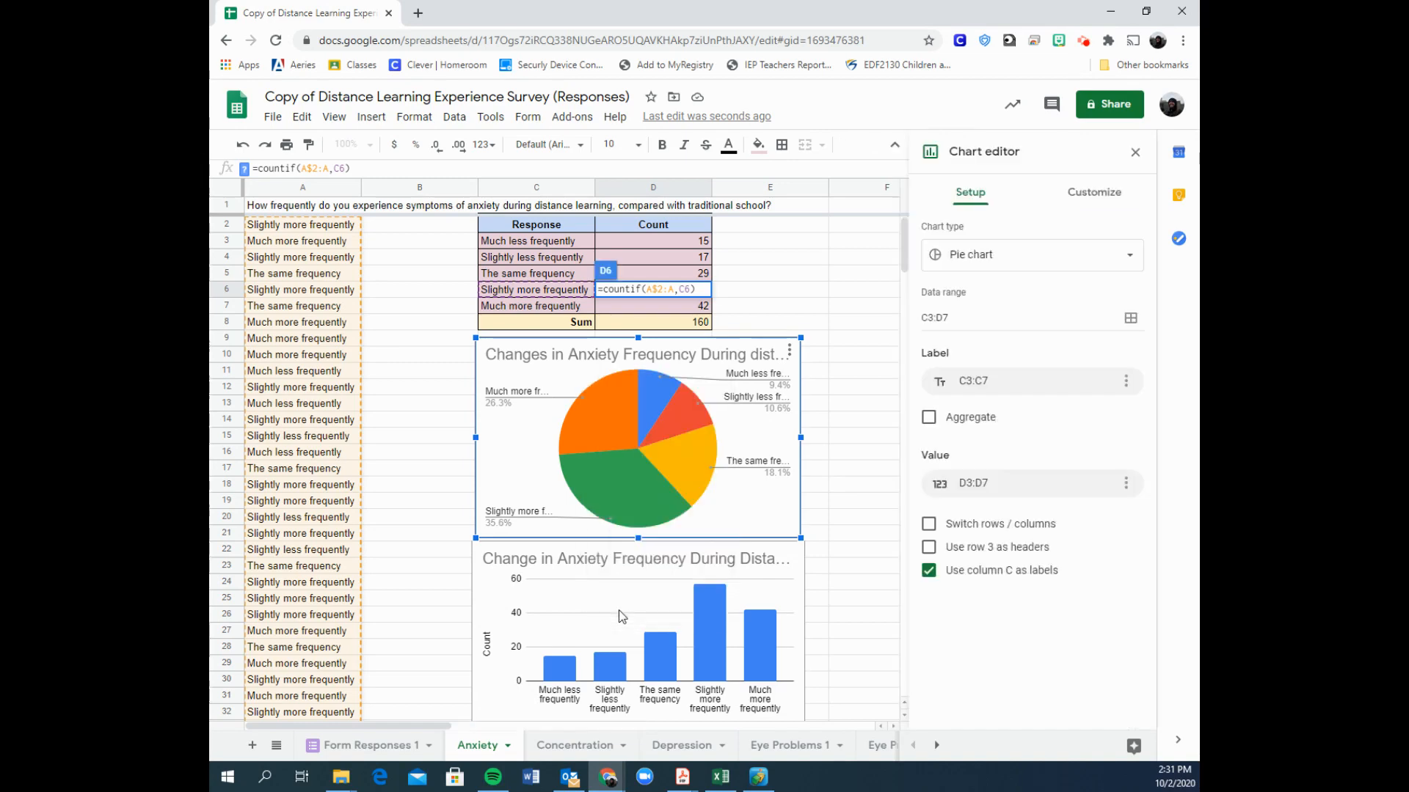
click(751, 295)
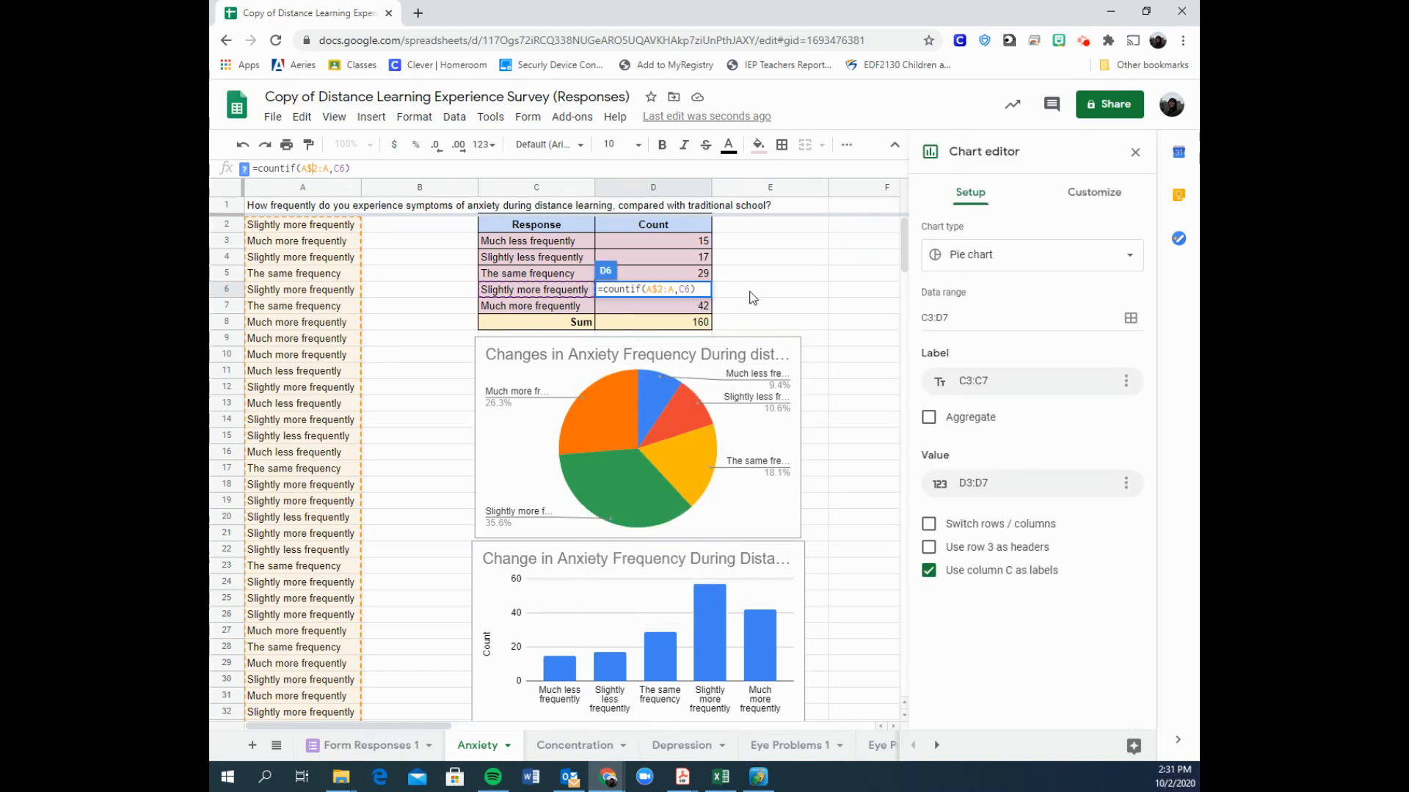